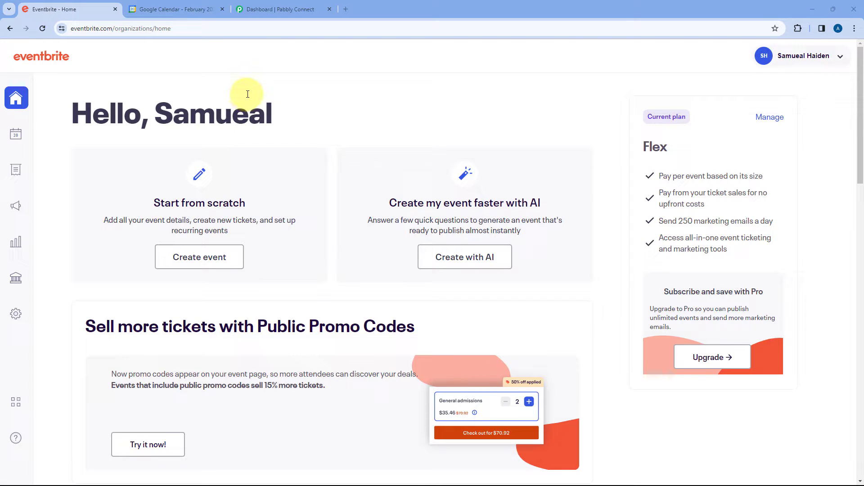
left_click(191, 9)
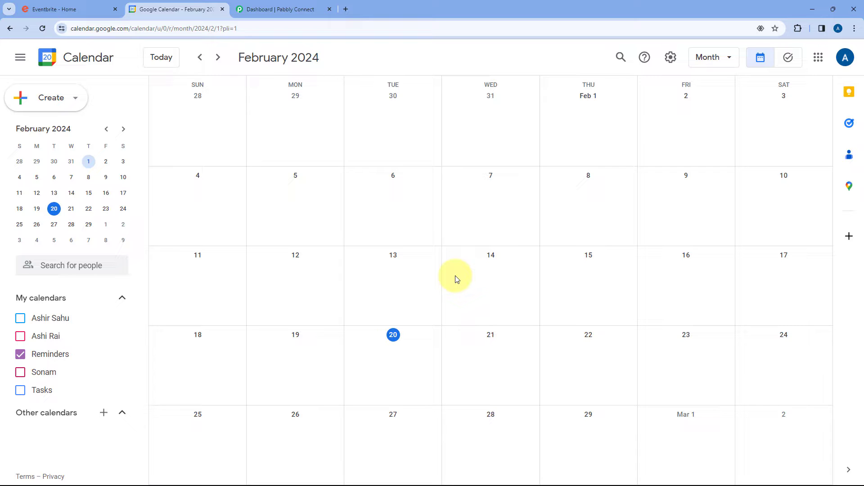
left_click(92, 8)
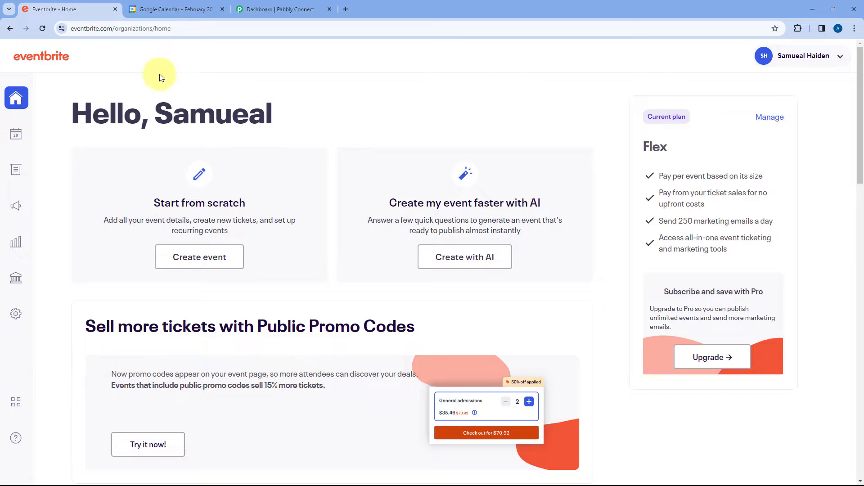
left_click(155, 8)
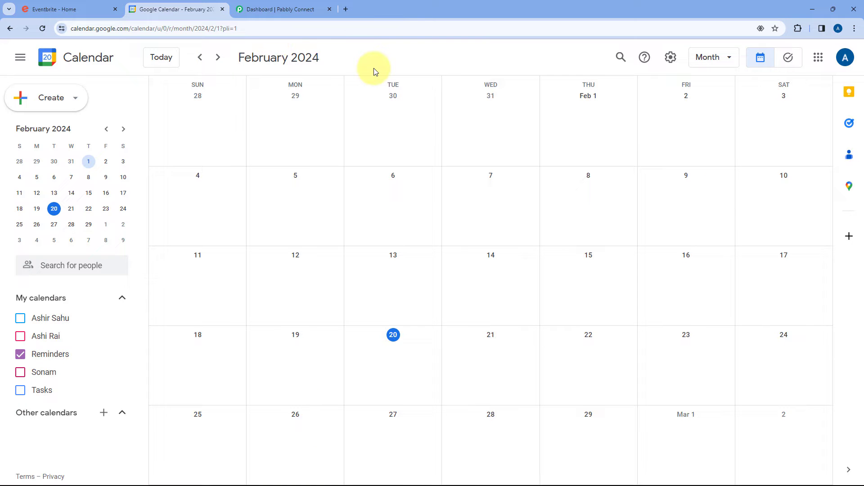
Switch to Pabbly Connect and create a workflow named "Eventbrite to Google Calendar" in the Home folder
left_click(287, 9)
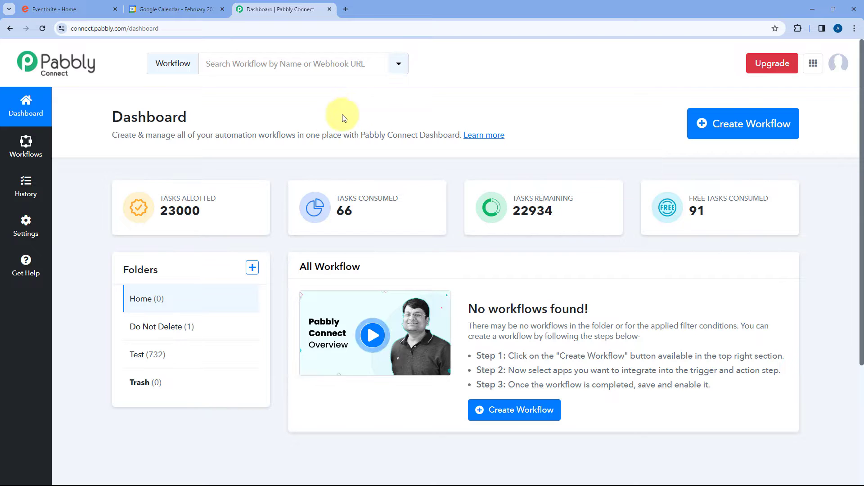
left_click(751, 130)
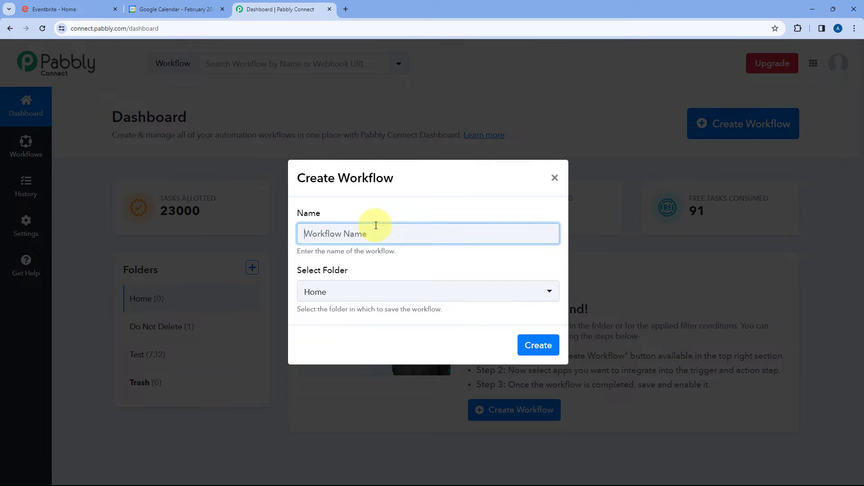
type("eventbrite to Google Calendar")
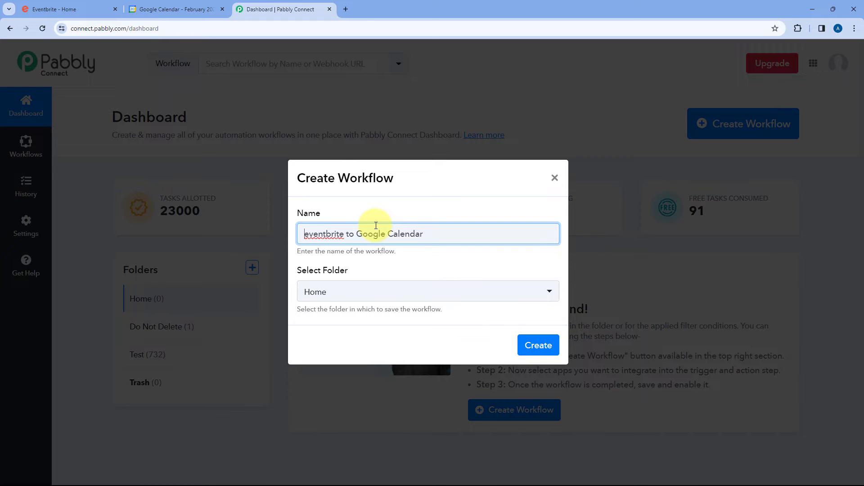
key("Delete")
type("E")
left_click(444, 290)
left_click(383, 345)
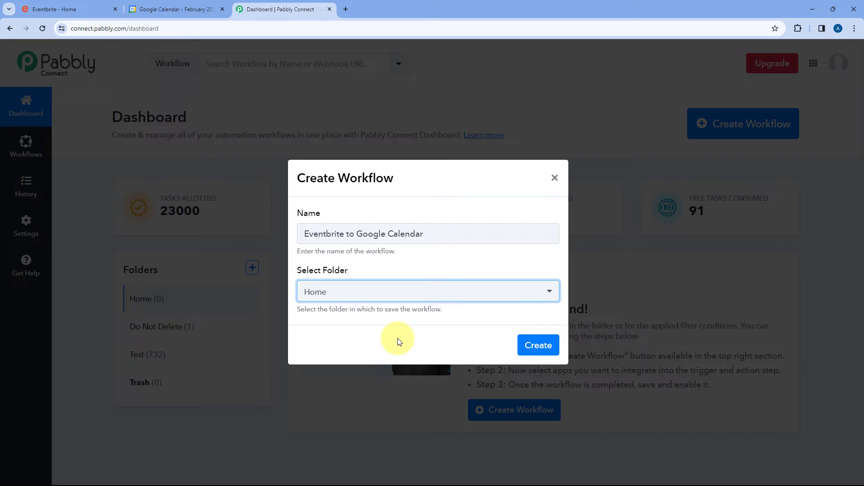
left_click(540, 347)
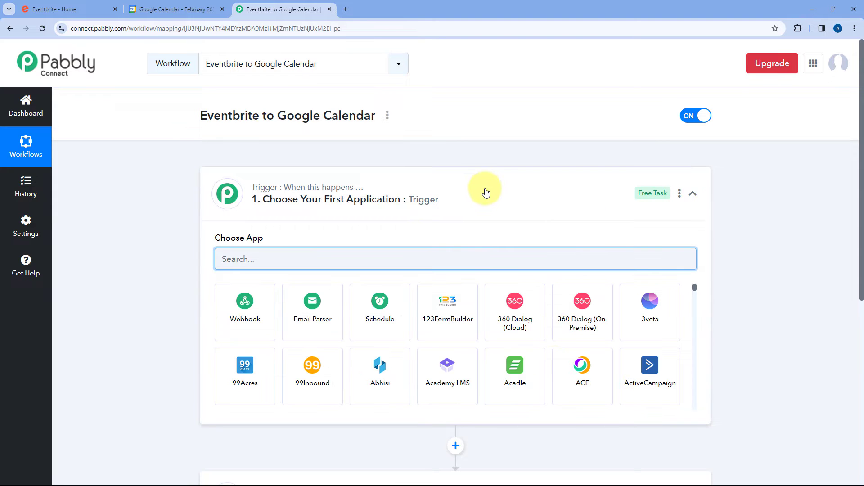
Examine the workflow's trigger and action sections alongside the Eventbrite home page and the Google Calendar month view
left_click(480, 189)
scroll(180, 193, "down", 1)
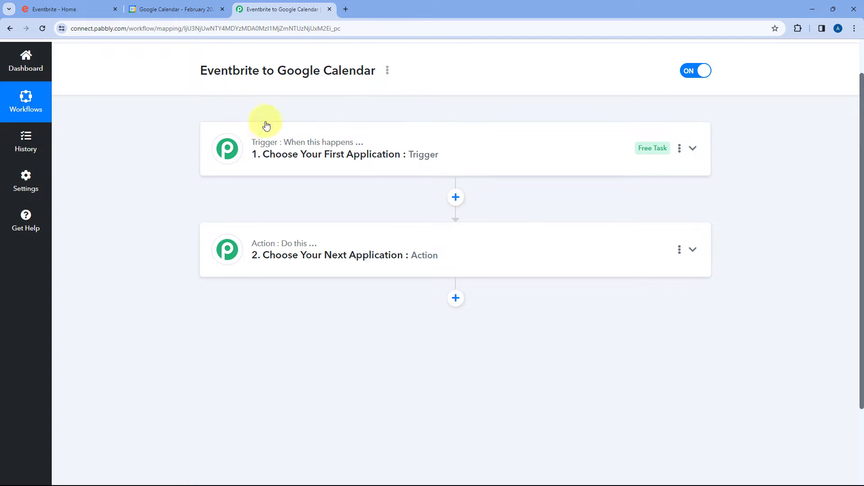
mouse_move(239, 140)
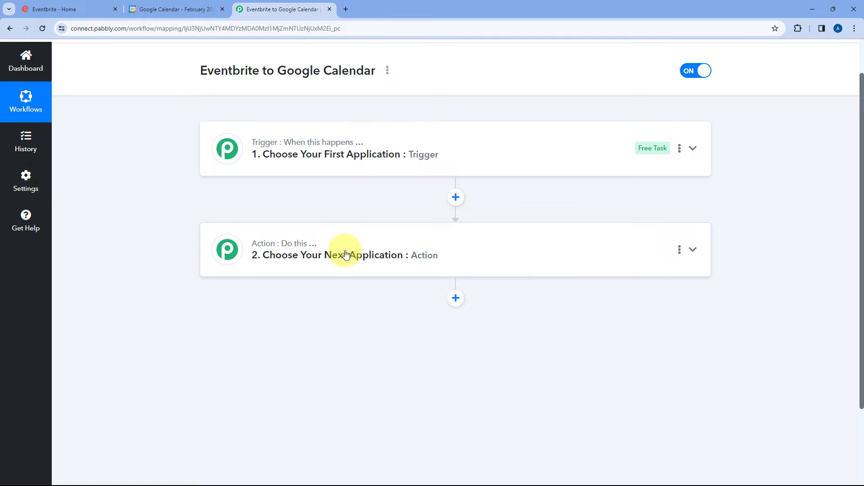
left_click(462, 148)
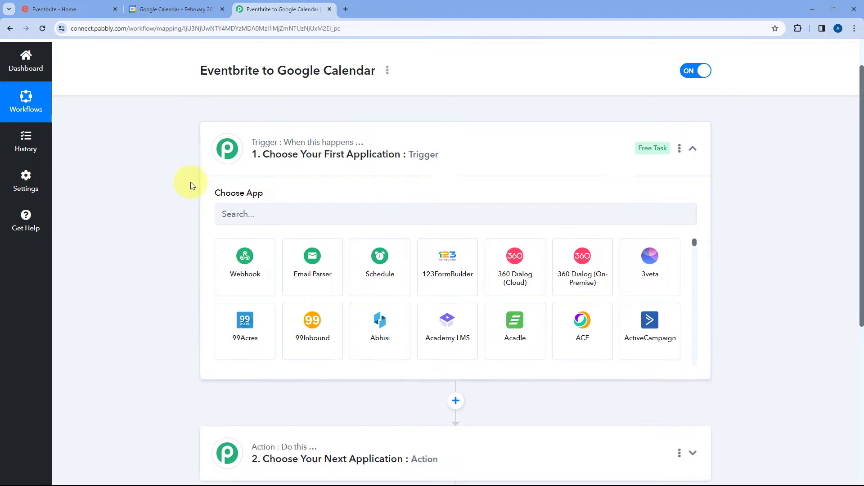
scroll(182, 214, "up", 1)
scroll(175, 247, "down", 1)
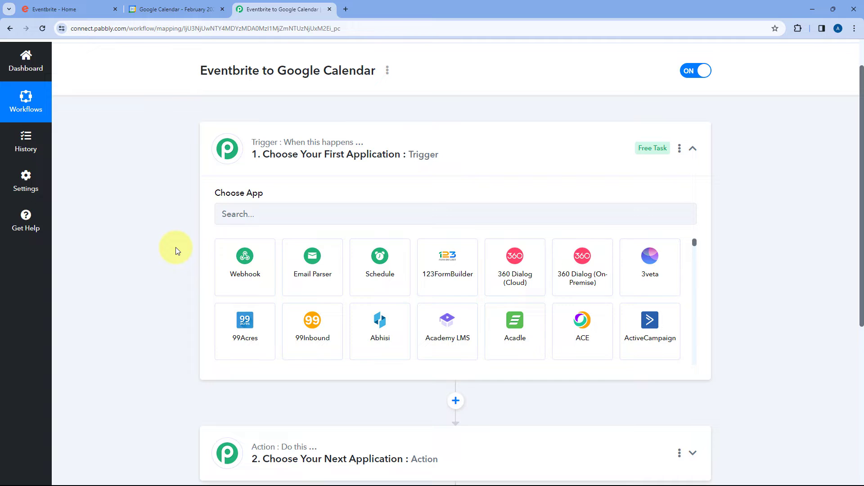
left_click(72, 9)
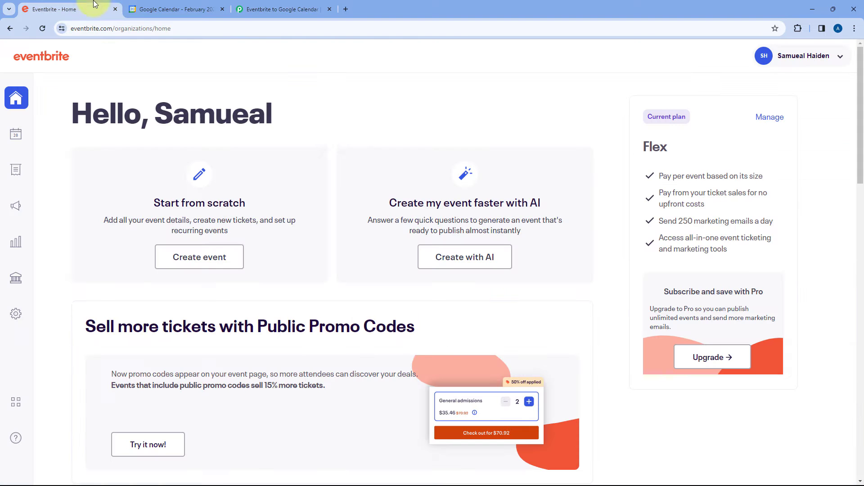
left_click(304, 4)
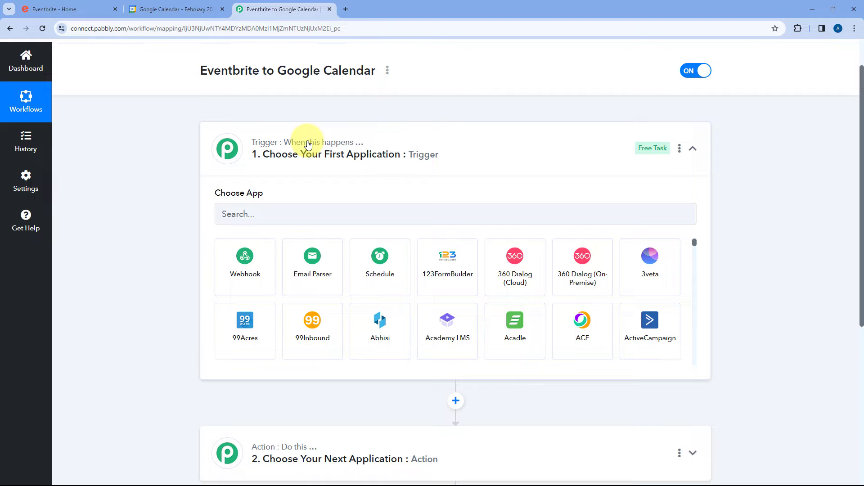
left_click(72, 9)
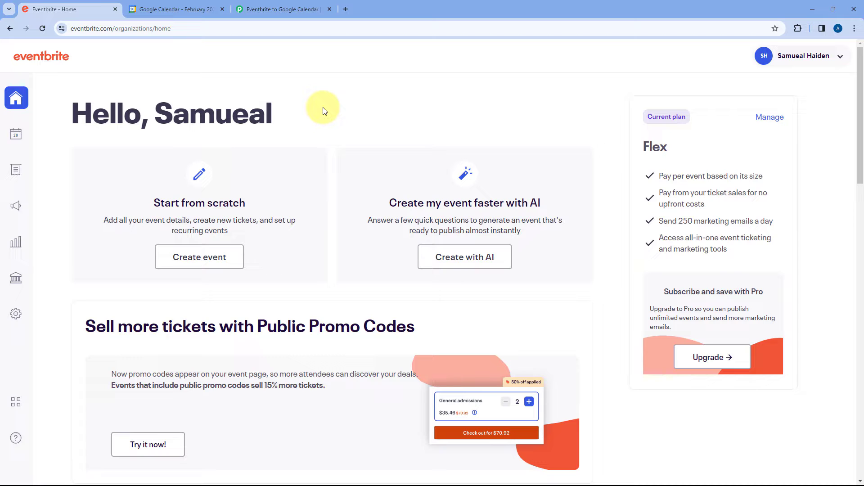
left_click(270, 8)
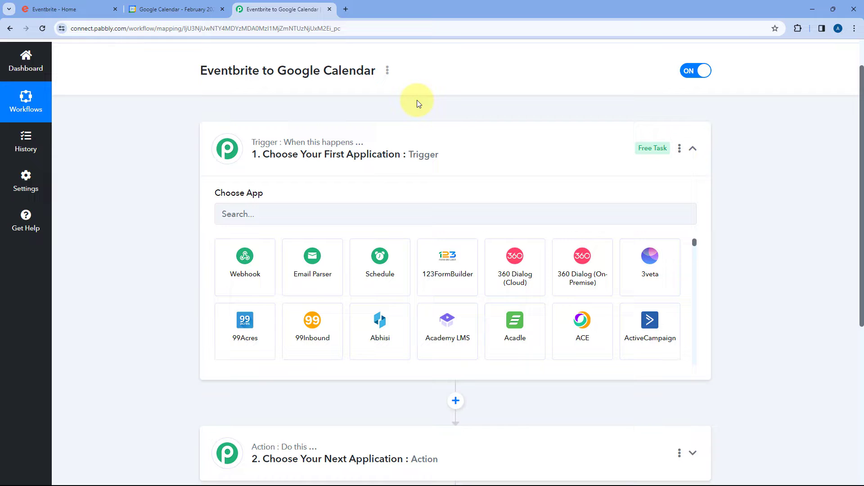
scroll(417, 103, "down", 1)
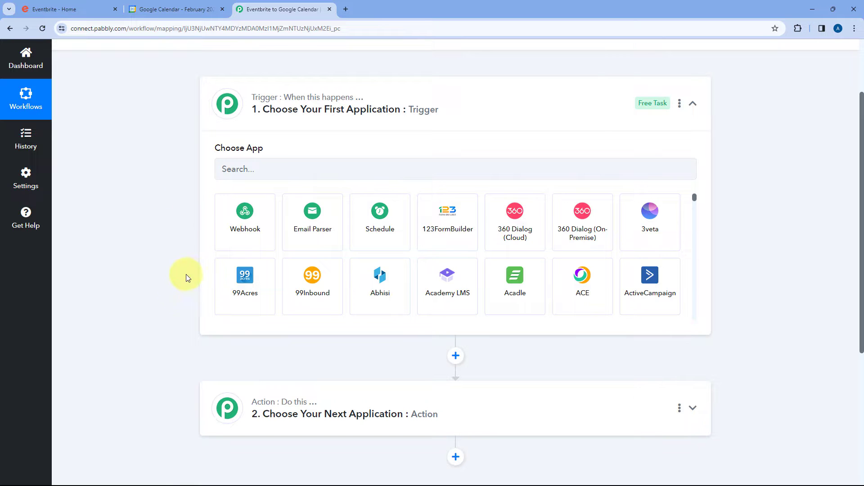
left_click(176, 9)
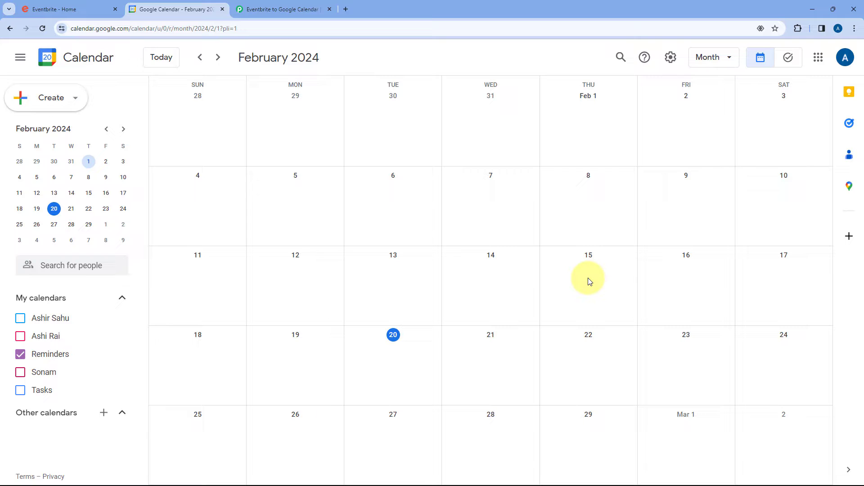
Return to the Pabbly Connect workflow and choose Eventbrite as its trigger application
left_click(283, 6)
scroll(150, 167, "down", 1)
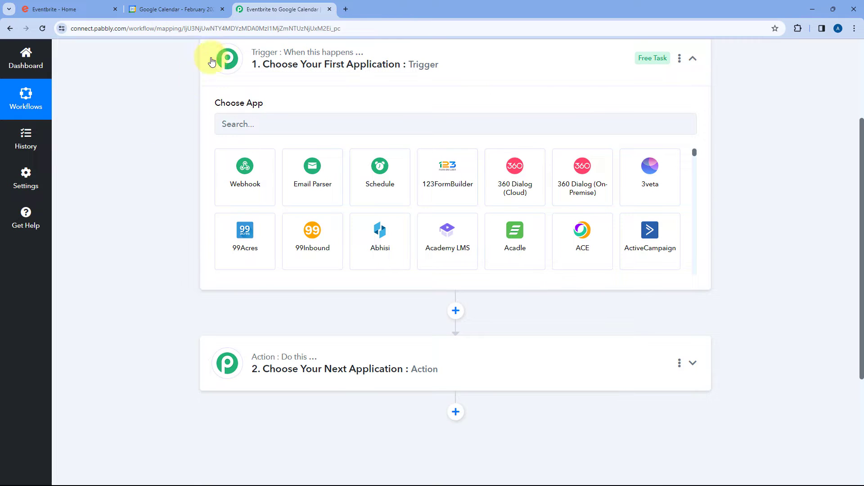
left_click(276, 125)
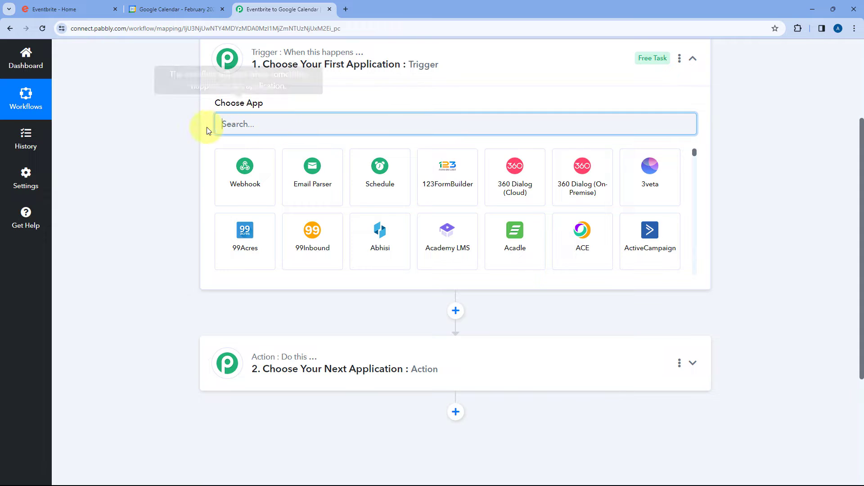
type("Eventbri")
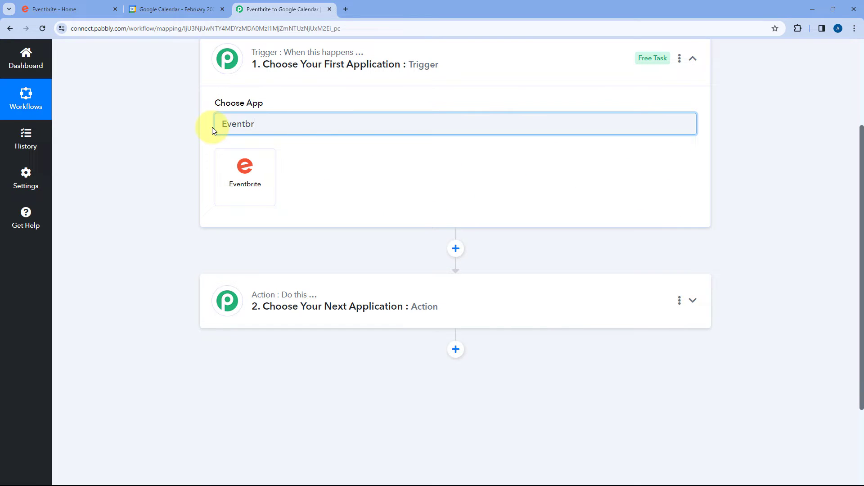
left_click(244, 176)
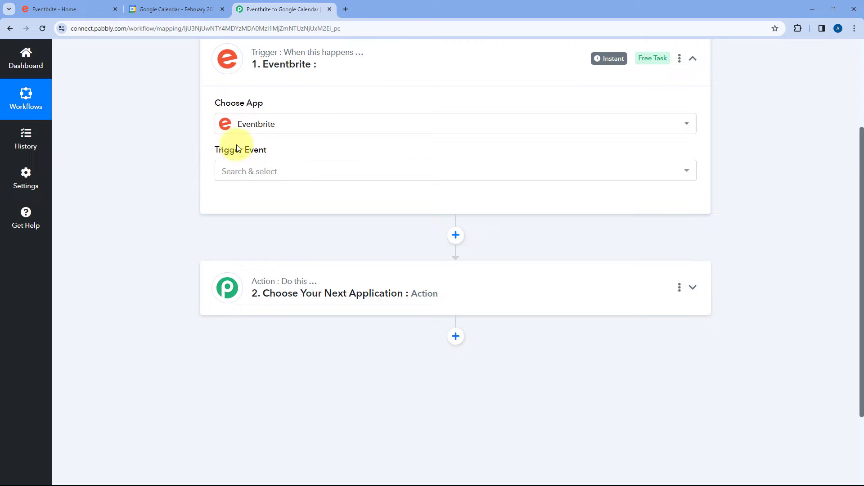
Set the Eventbrite trigger event to New Event Created
left_click(282, 173)
scroll(203, 170, "down", 1)
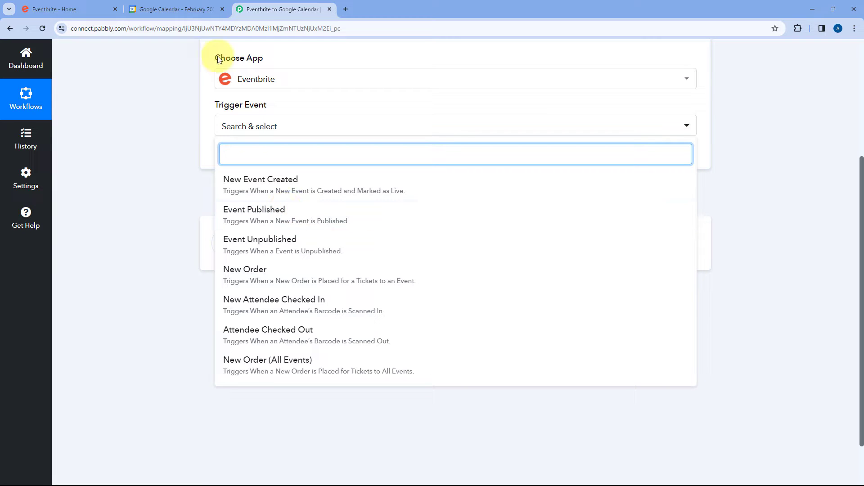
left_click(185, 9)
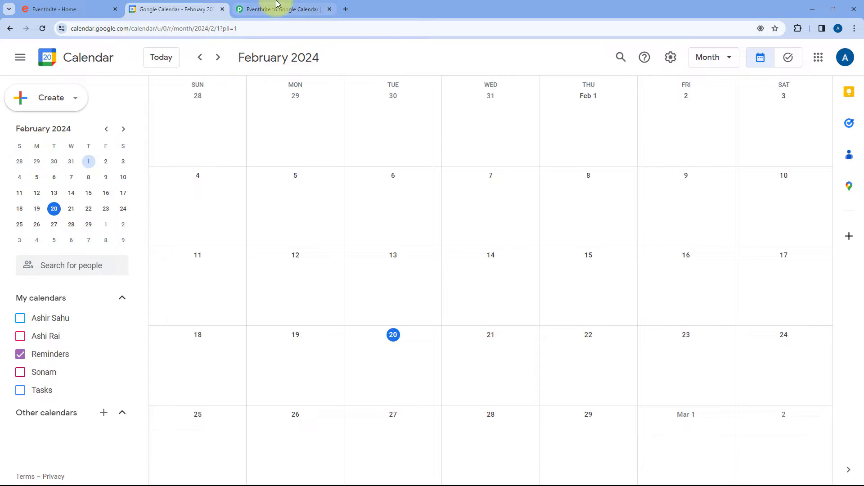
left_click(281, 9)
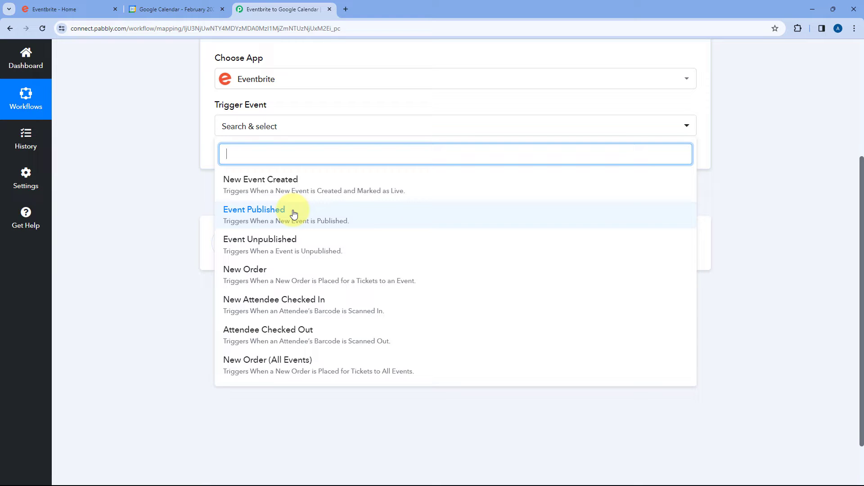
left_click(309, 185)
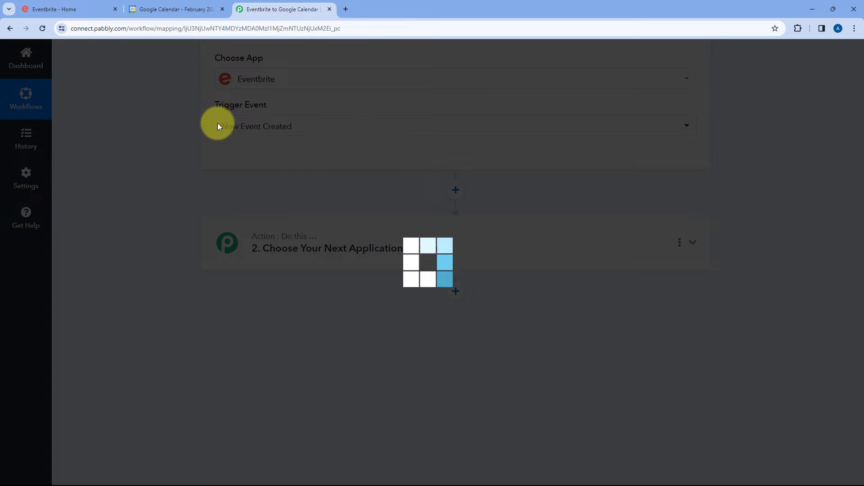
Add a new Eventbrite connection for the trigger and allow Pabbly Connect to access the Eventbrite account
scroll(288, 153, "up", 1)
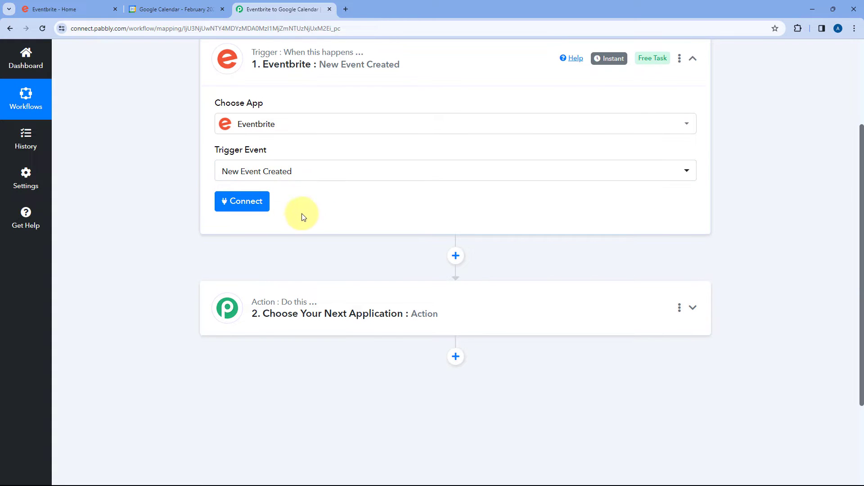
left_click(245, 206)
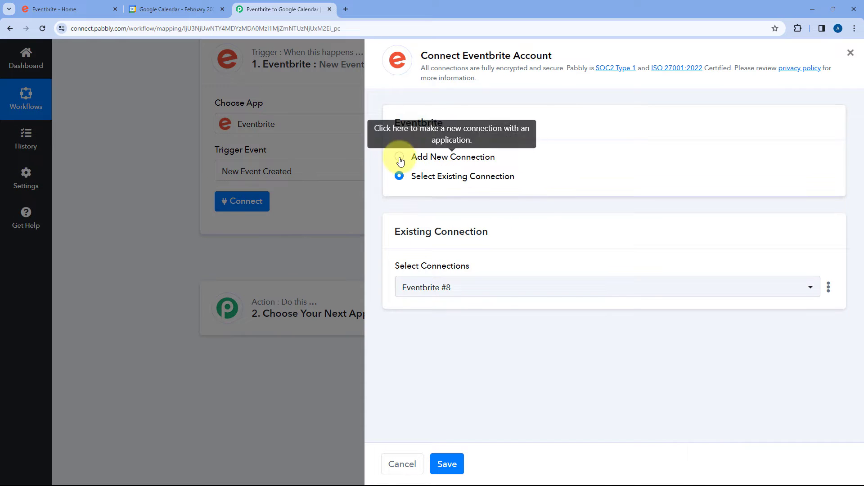
left_click(399, 157)
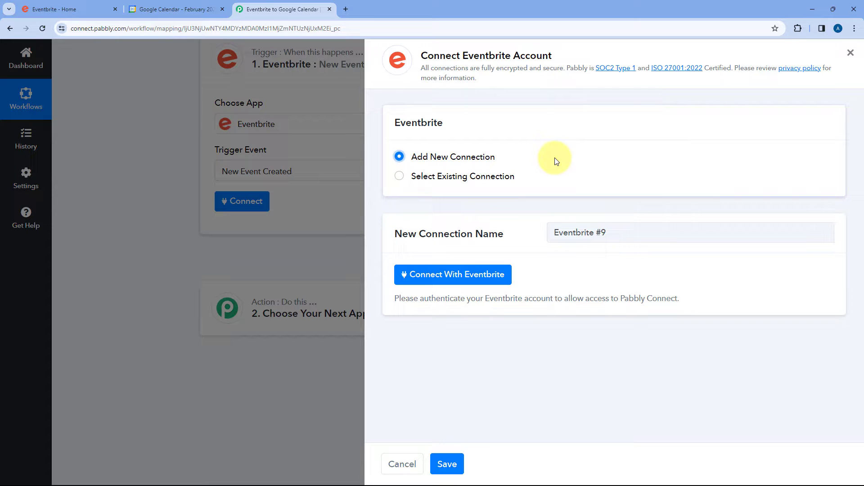
left_click(448, 275)
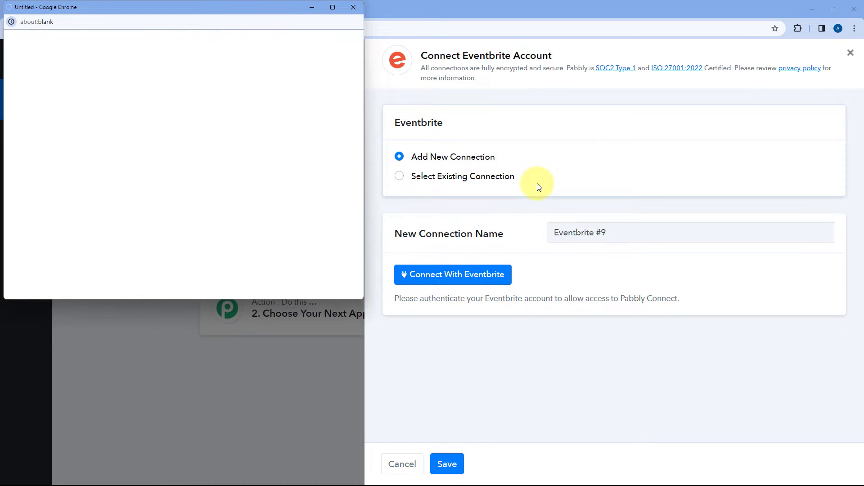
left_click_drag(188, 7, 192, 42)
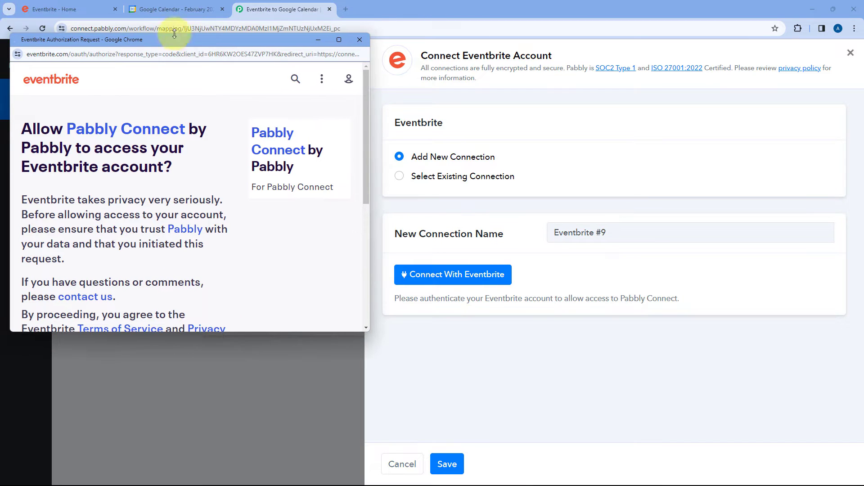
left_click(67, 9)
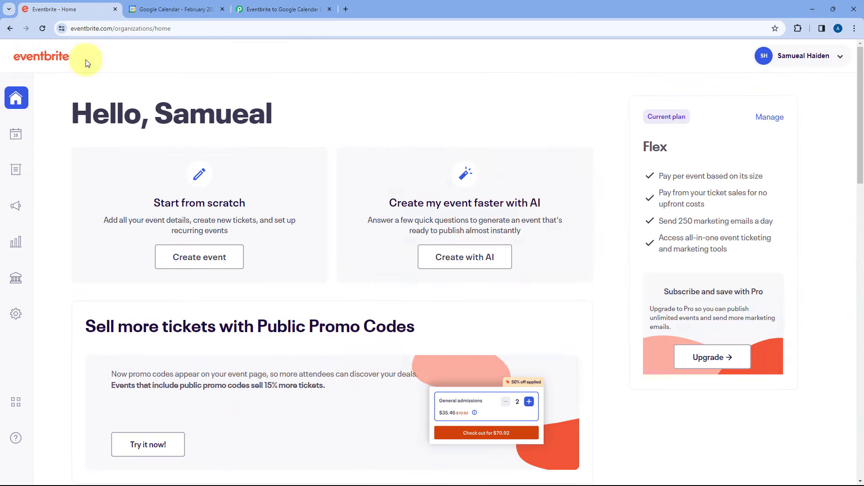
left_click(253, 11)
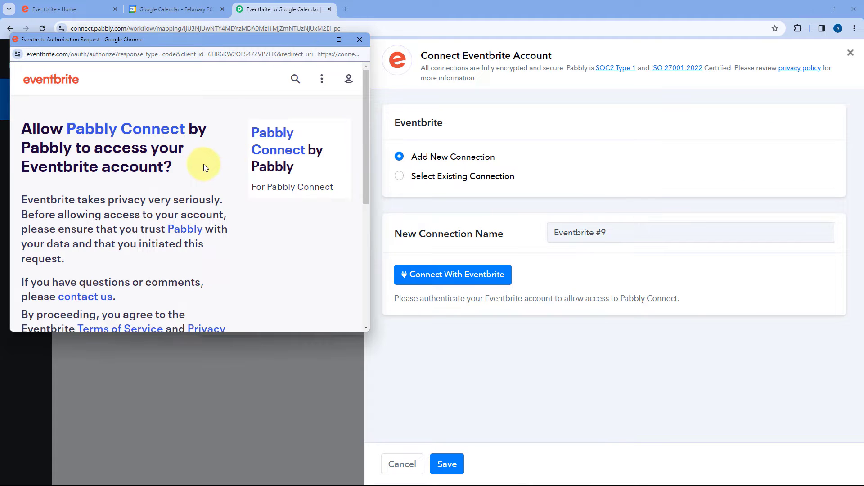
scroll(204, 164, "down", 4)
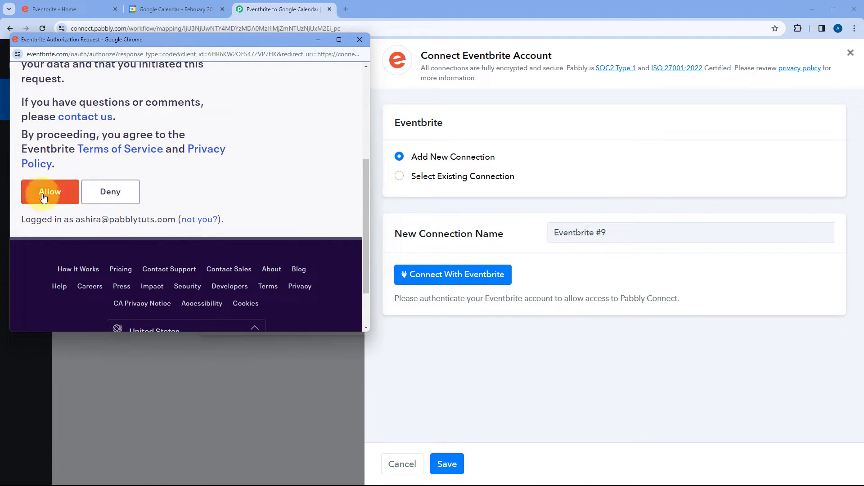
left_click(43, 196)
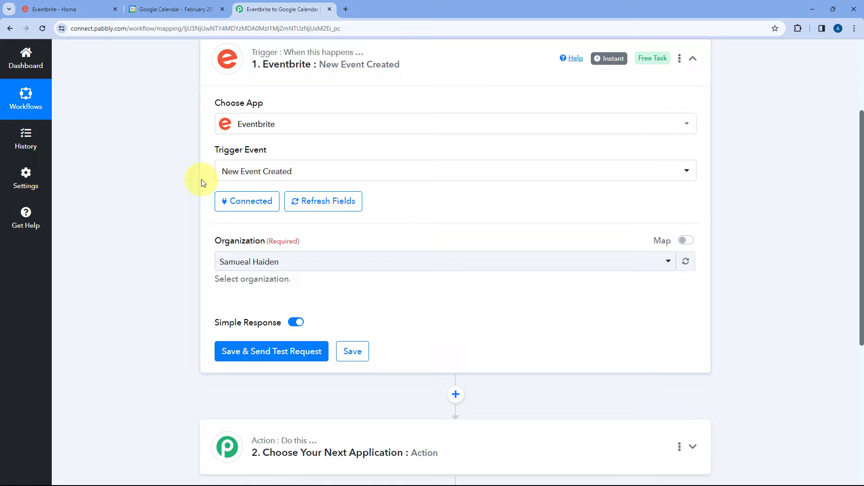
Select the Eventbrite account's own organization for the trigger, keep Simple Response on, and save and send a test request
scroll(311, 228, "down", 3)
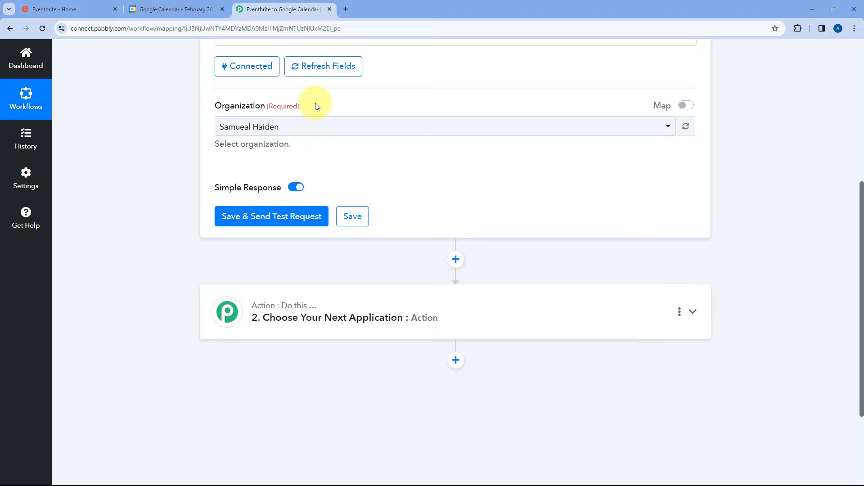
left_click(40, 8)
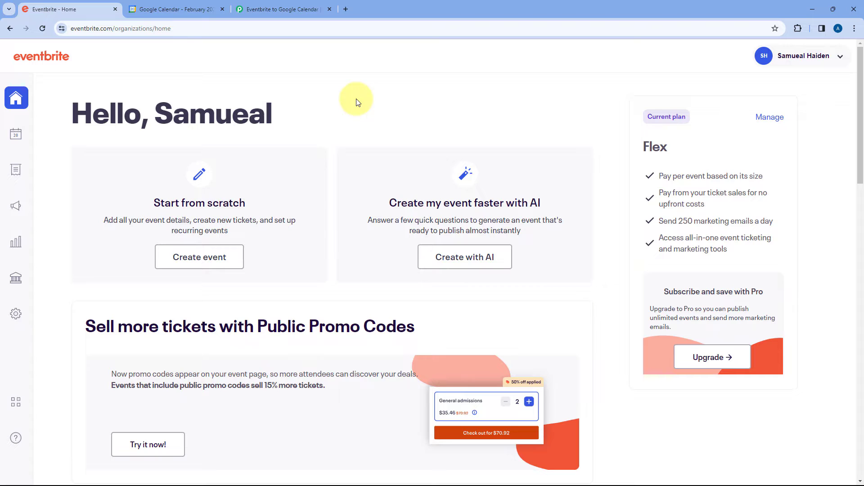
left_click(288, 9)
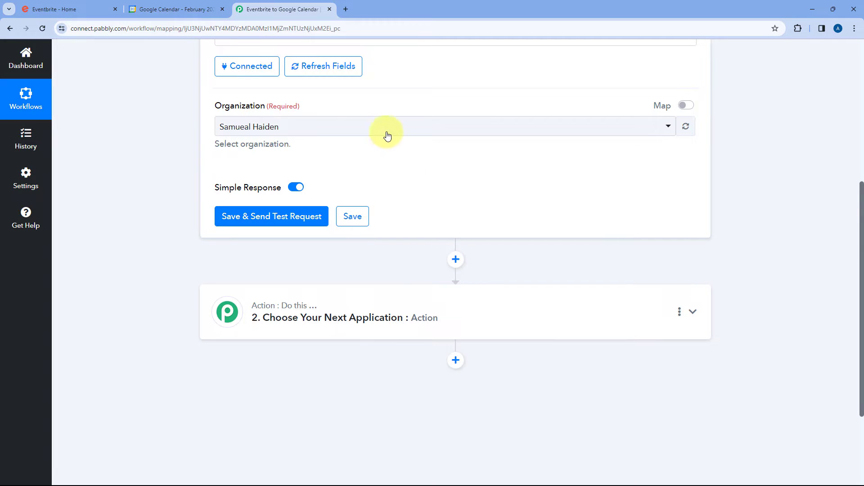
left_click(359, 122)
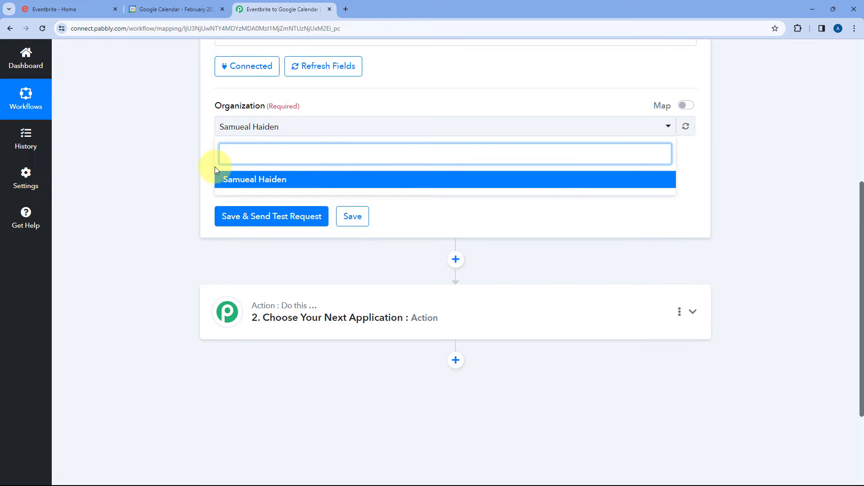
left_click(101, 11)
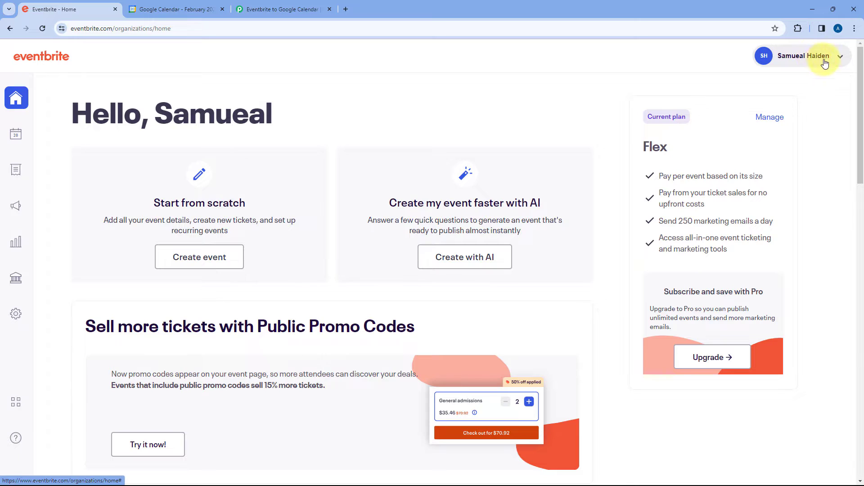
left_click(279, 9)
left_click(252, 190)
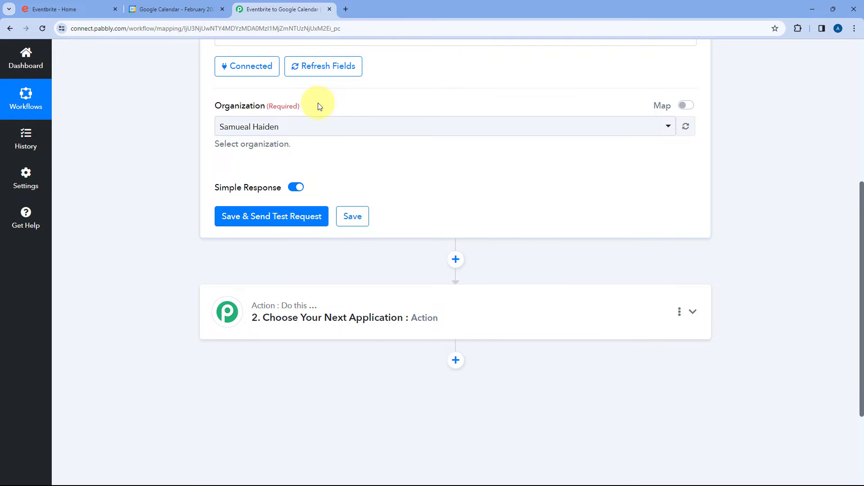
left_click(279, 218)
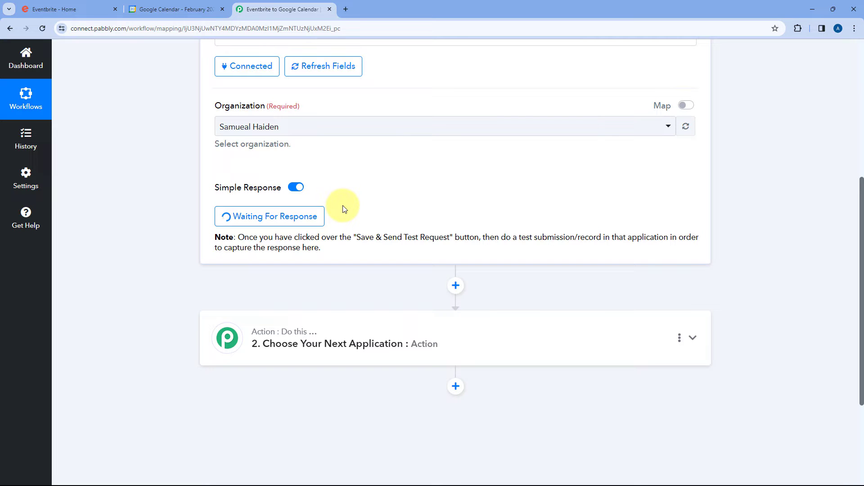
scroll(405, 216, "up", 2)
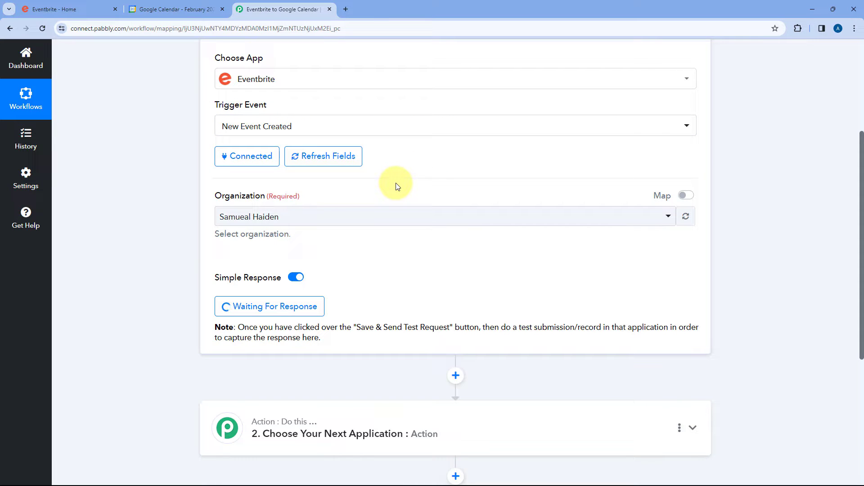
Switch to Eventbrite and start creating a new event from scratch in the Events section
left_click(100, 4)
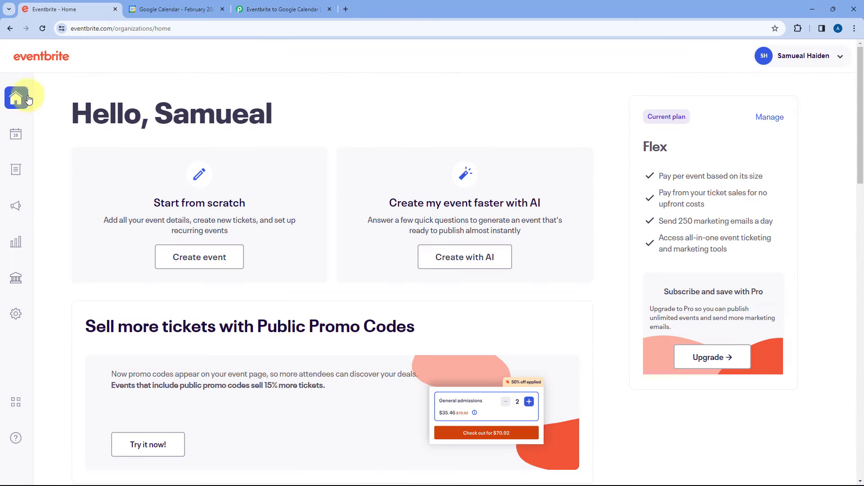
left_click(17, 134)
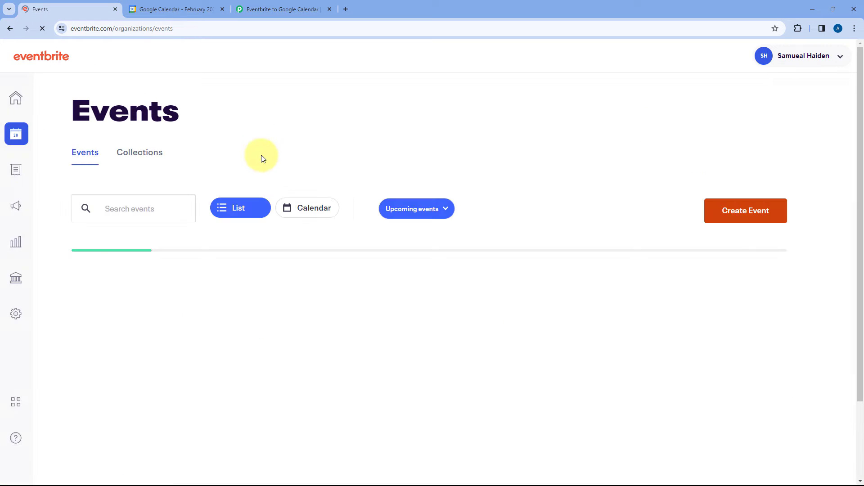
left_click(753, 217)
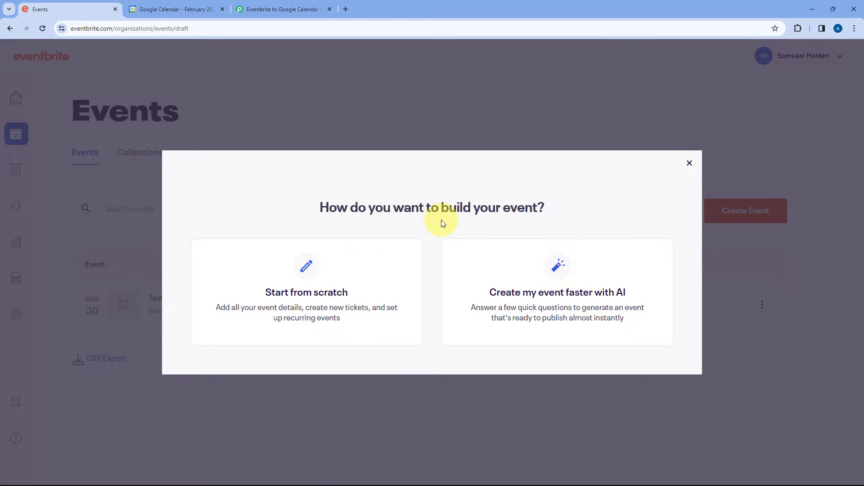
left_click(294, 281)
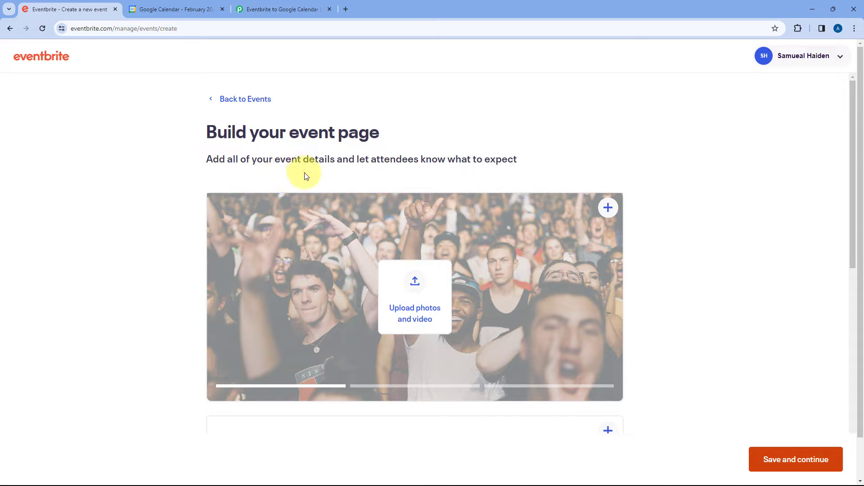
Open the event overview for editing and enter "Music Concert" as the event title
scroll(466, 160, "down", 2)
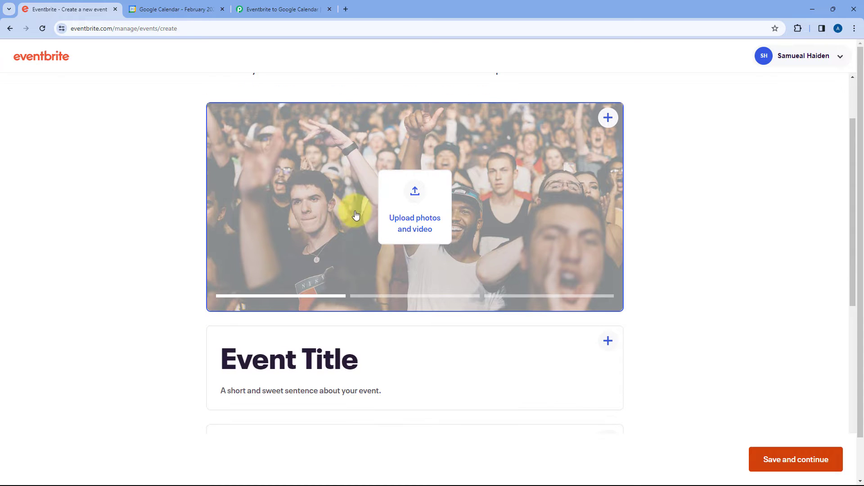
scroll(500, 200, "down", 3)
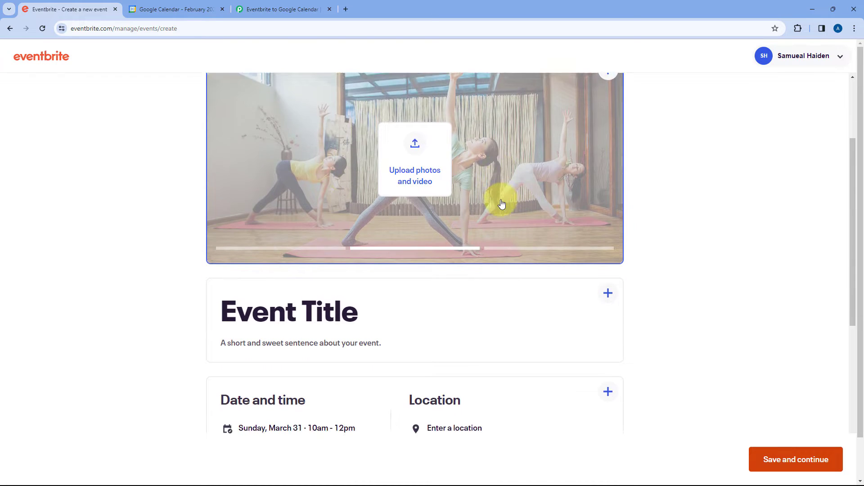
left_click(349, 227)
left_click(269, 232)
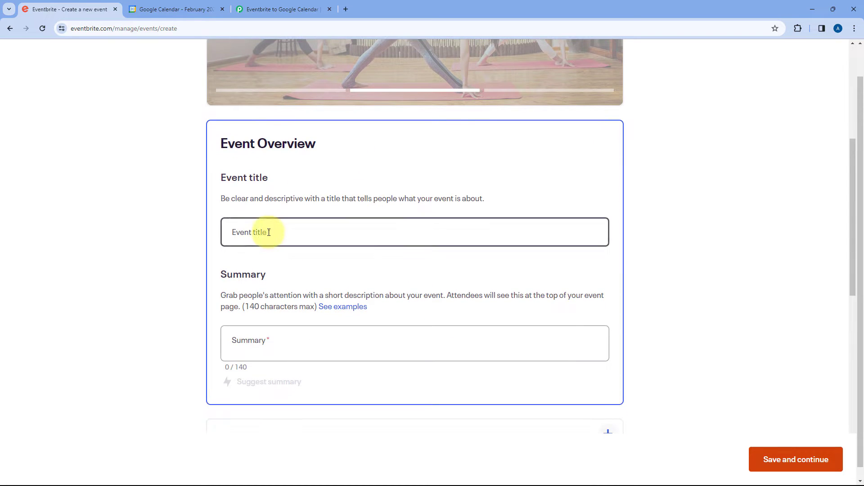
type("Music Concert")
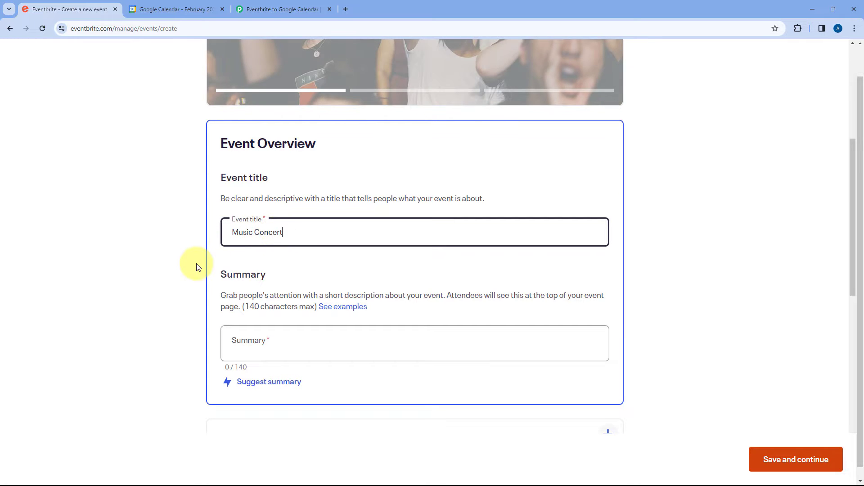
Set the event summary to "Electric beats pulsed as Neon Pulse rocked the sold-out arena! Lasers painted the night sky, fans roared every lyric. Unforgettable! #Conce"
scroll(222, 282, "down", 3)
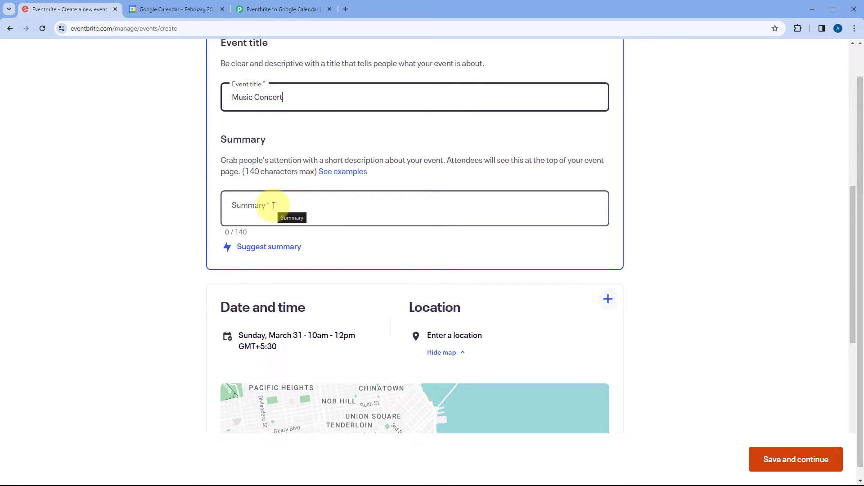
scroll(261, 207, "up", 1)
scroll(231, 183, "down", 2)
left_click(246, 155)
type("Electric beats pulsed as Neon Pulse rocked the sold-out arena! Lasers painted the night sky, fans roared every lyric. Unforgettable! #Conce")
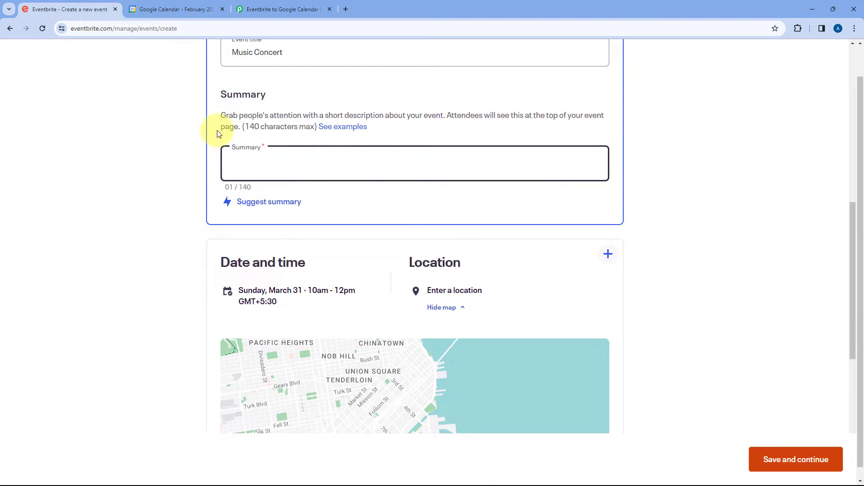
left_click(189, 161)
Open the event's date and location details and set the end time to 15:00
scroll(166, 170, "down", 4)
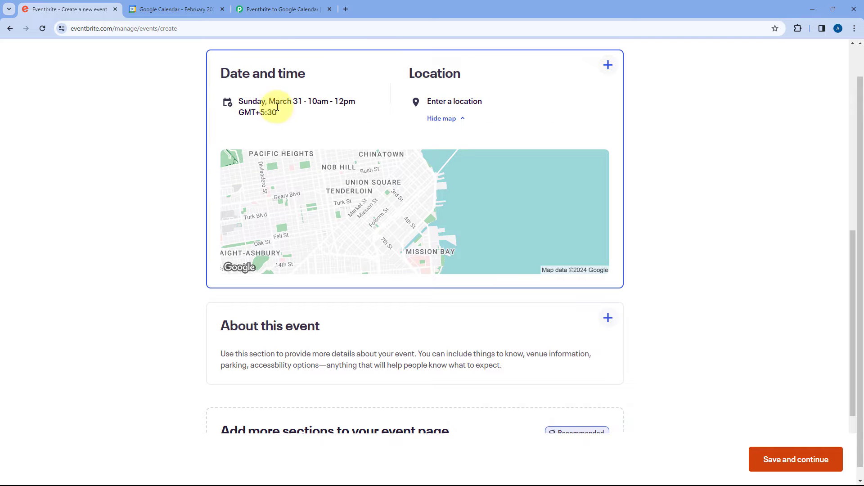
scroll(303, 110, "up", 1)
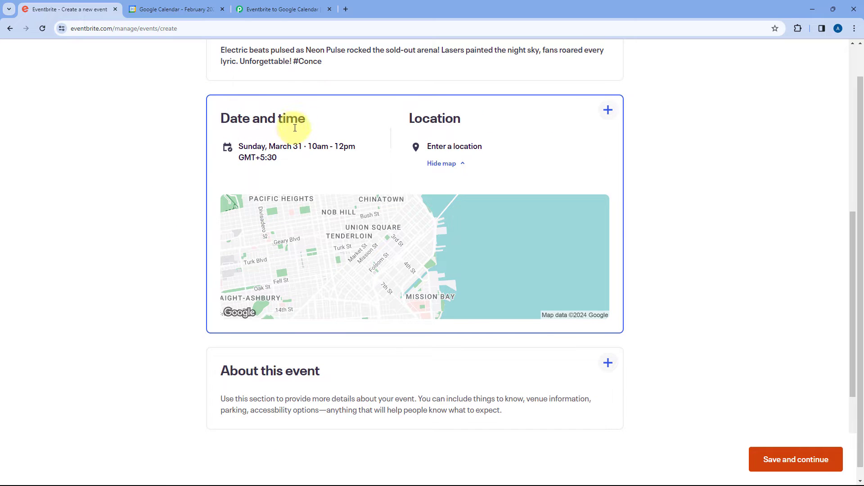
left_click(377, 123)
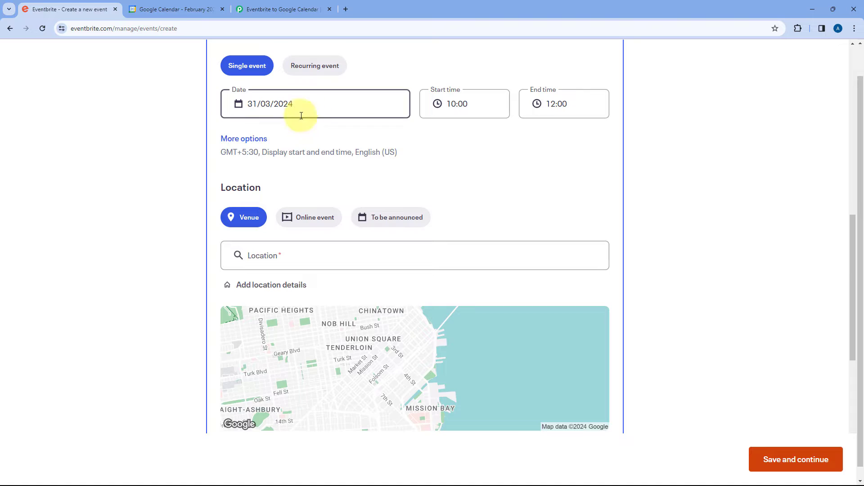
scroll(308, 151, "up", 1)
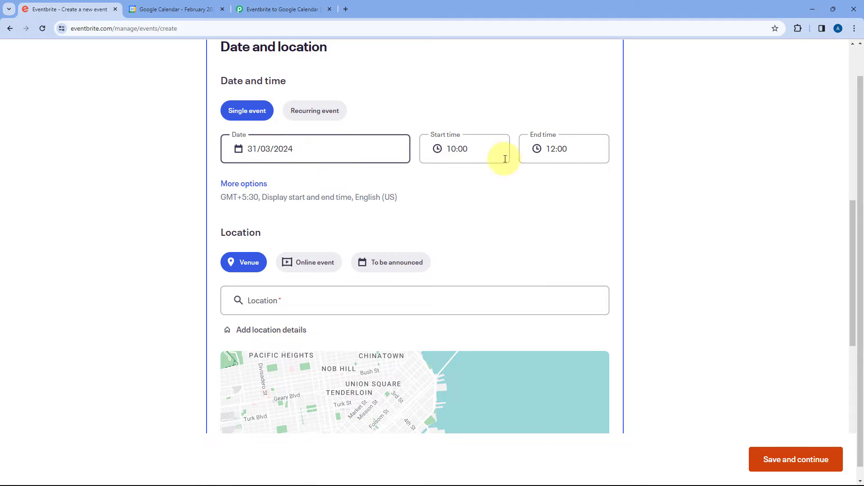
left_click(571, 146)
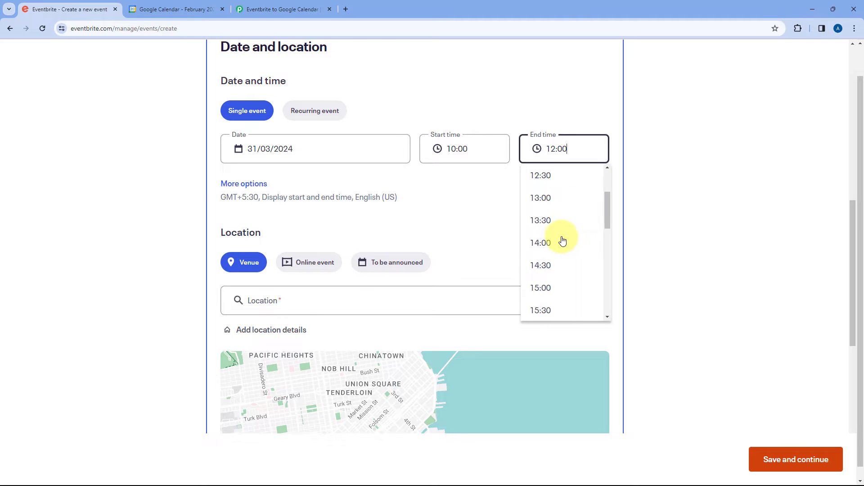
left_click(553, 288)
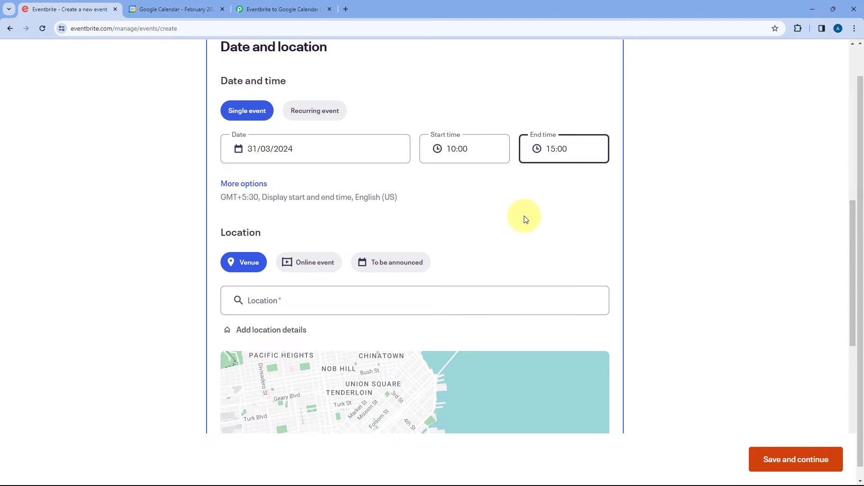
Set the event's location option to To be announced
scroll(360, 208, "down", 1)
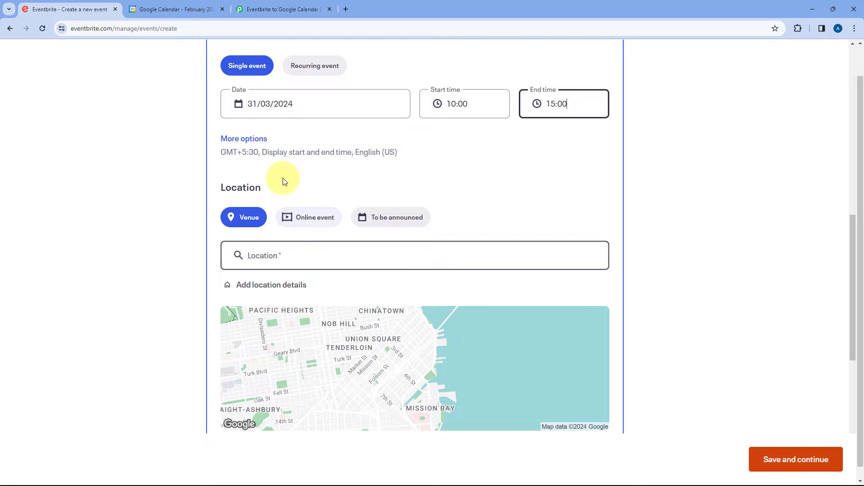
left_click(315, 218)
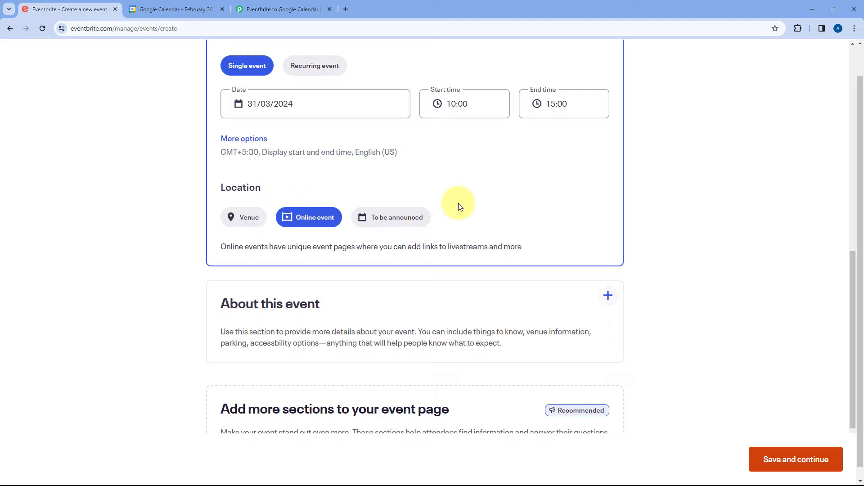
left_click(401, 227)
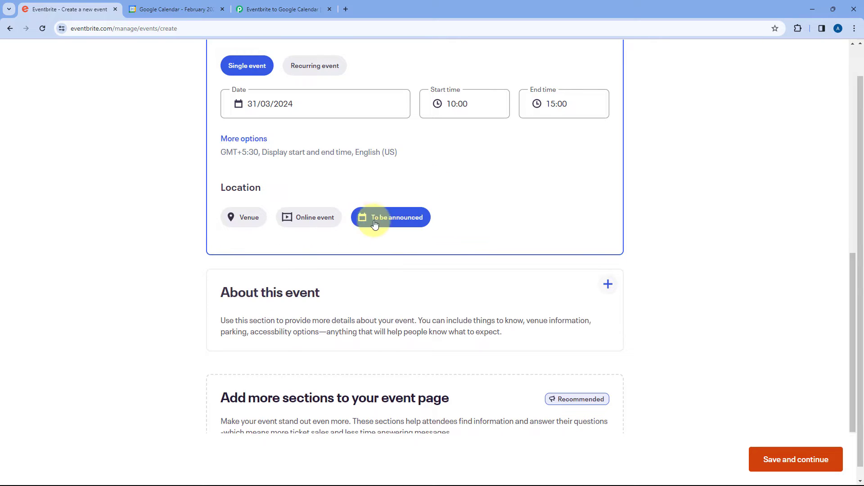
scroll(468, 216, "down", 1)
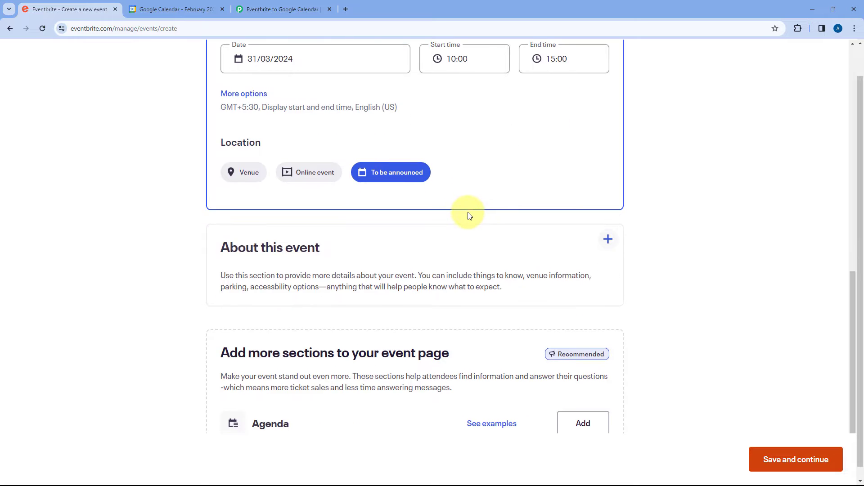
Fill the About this event section with Eventbrite's suggested description
left_click(424, 248)
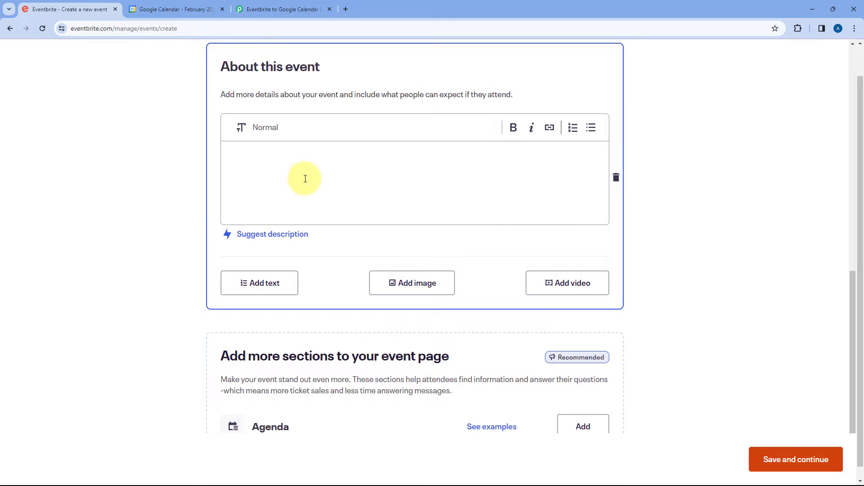
scroll(292, 211, "up", 1)
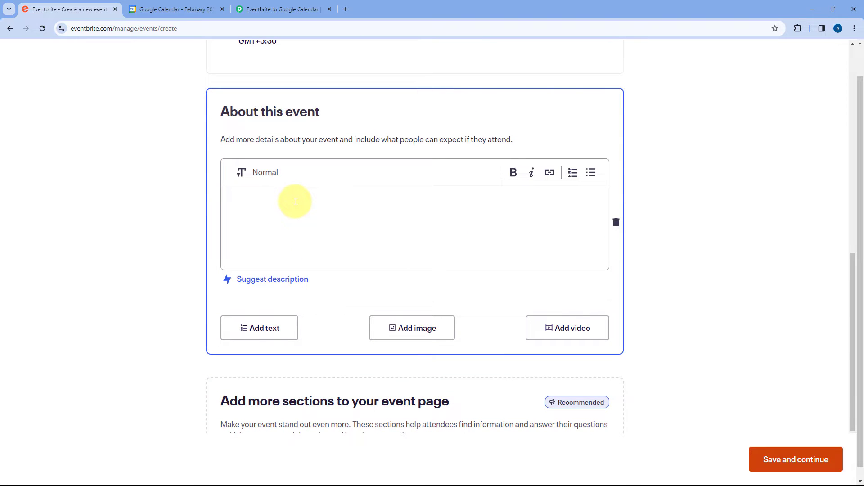
left_click(271, 280)
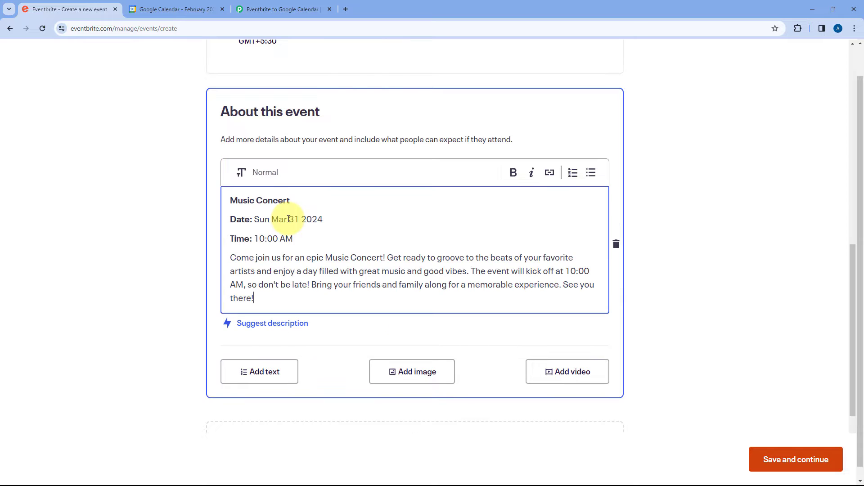
Save the event page and continue to its ticket setup, then switch back to the Pabbly Connect workflow
scroll(323, 217, "down", 1)
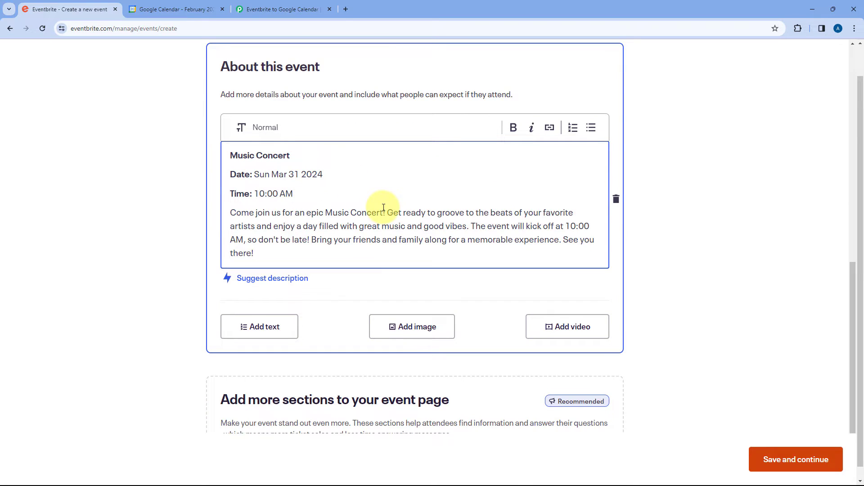
scroll(382, 208, "down", 1)
scroll(380, 208, "down", 2)
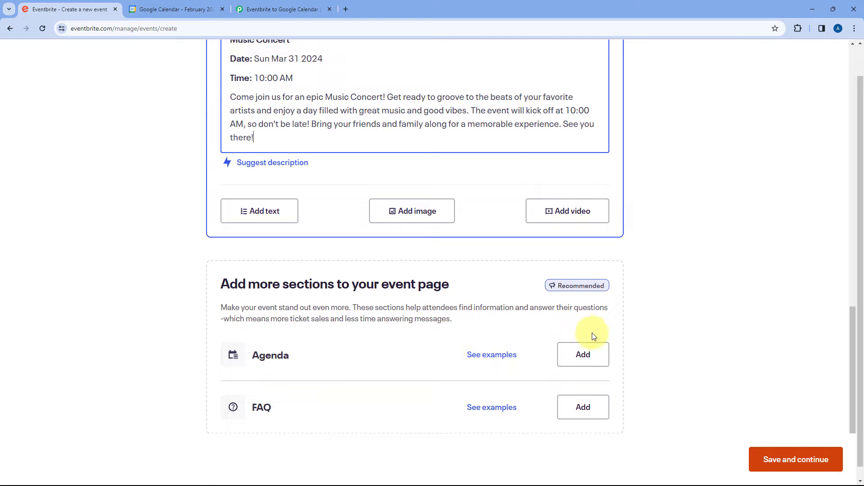
left_click(787, 456)
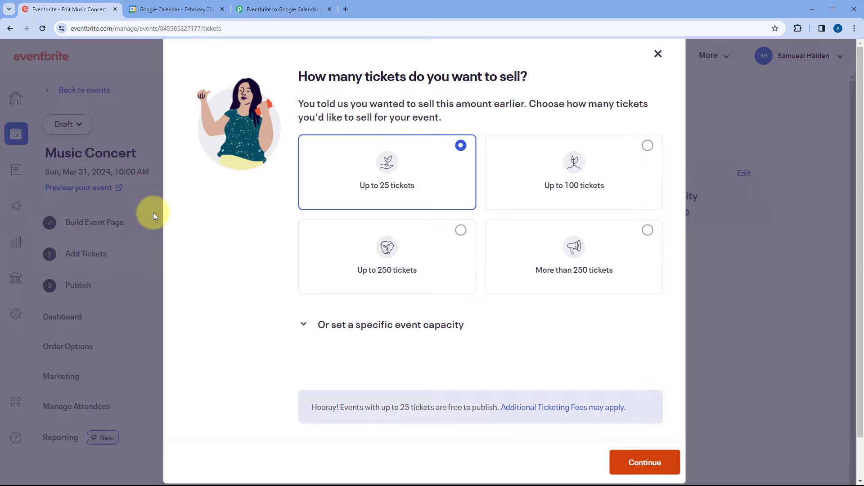
left_click(280, 8)
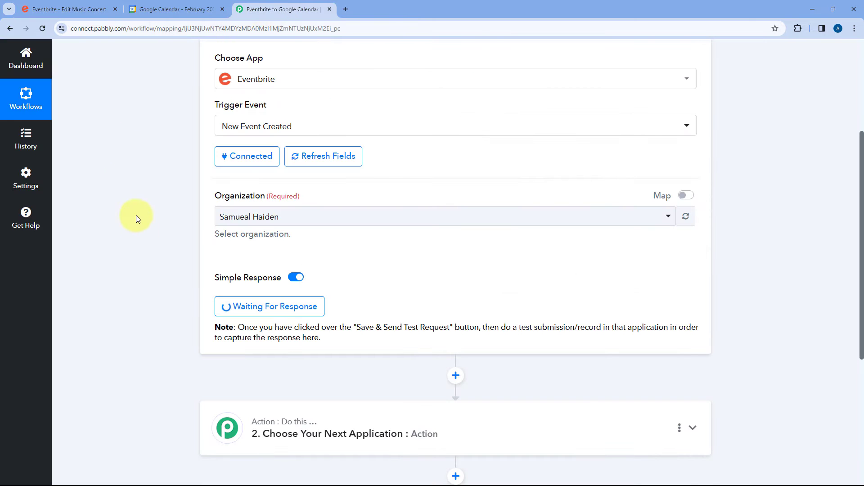
Check the captured webhook response, and switch to Eventbrite to set the number of tickets to sell to Up to 25 tickets
scroll(464, 267, "down", 2)
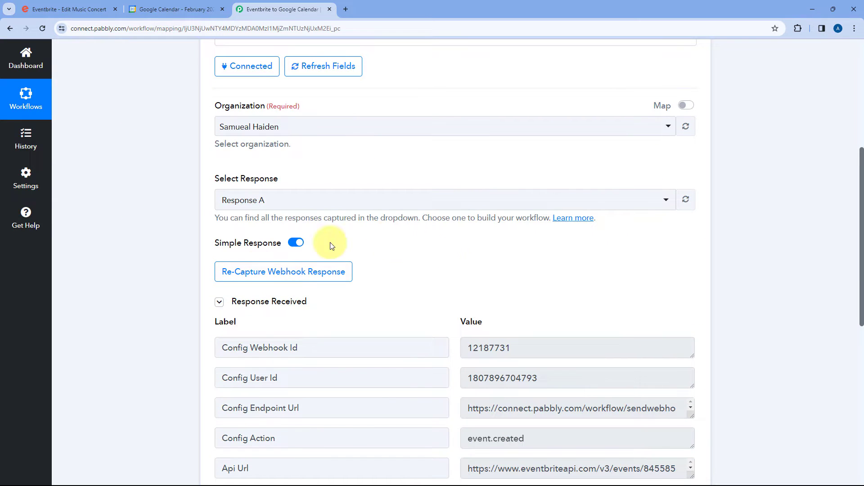
scroll(406, 256, "down", 3)
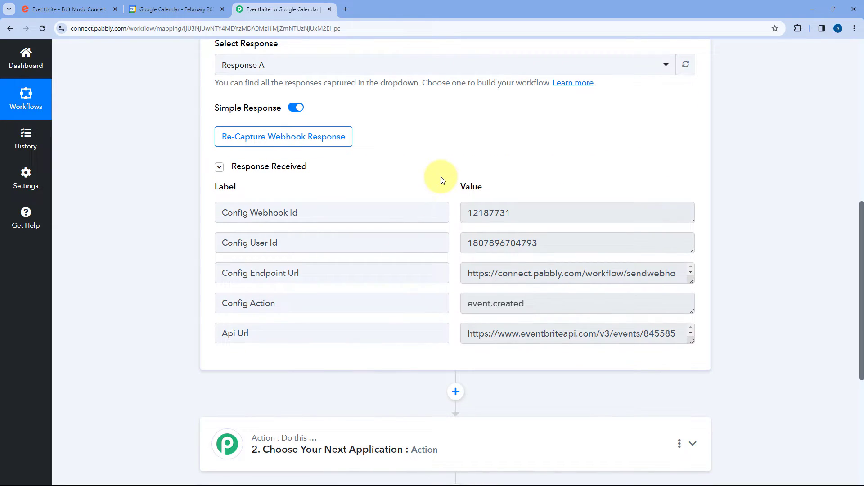
left_click(85, 9)
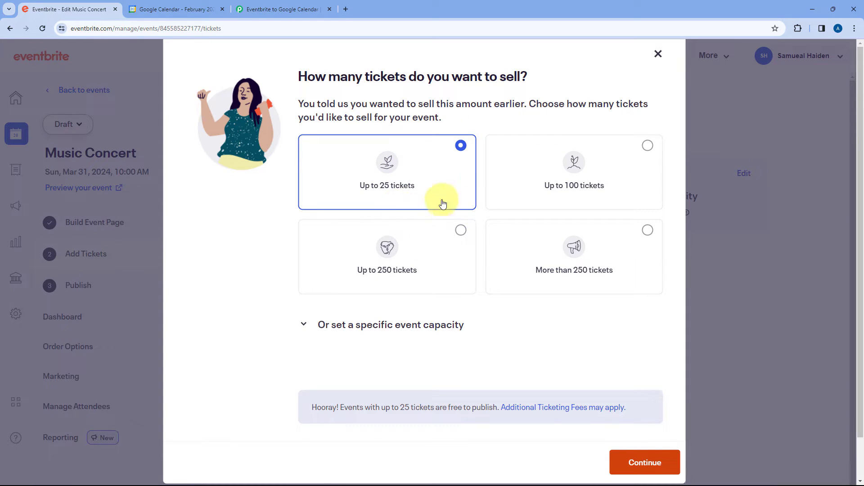
left_click(565, 185)
left_click(400, 154)
left_click(645, 463)
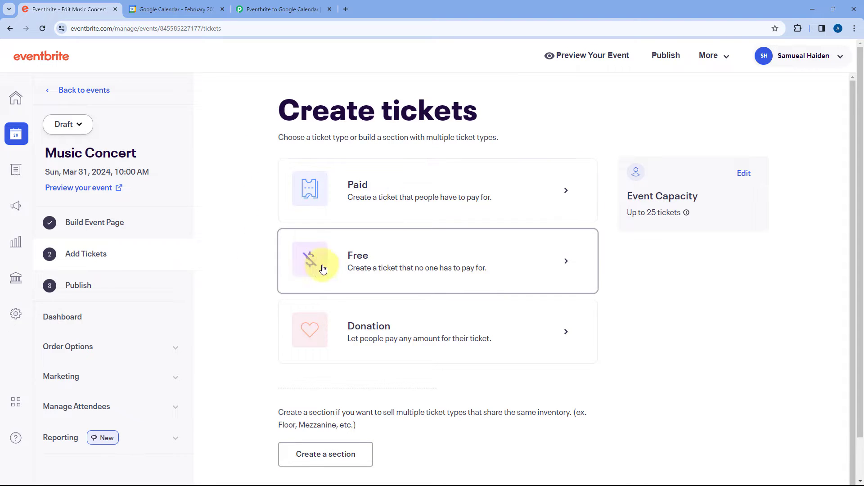
Create a free ticket for the Music Concert event with a quantity of 25 and save it
left_click(422, 257)
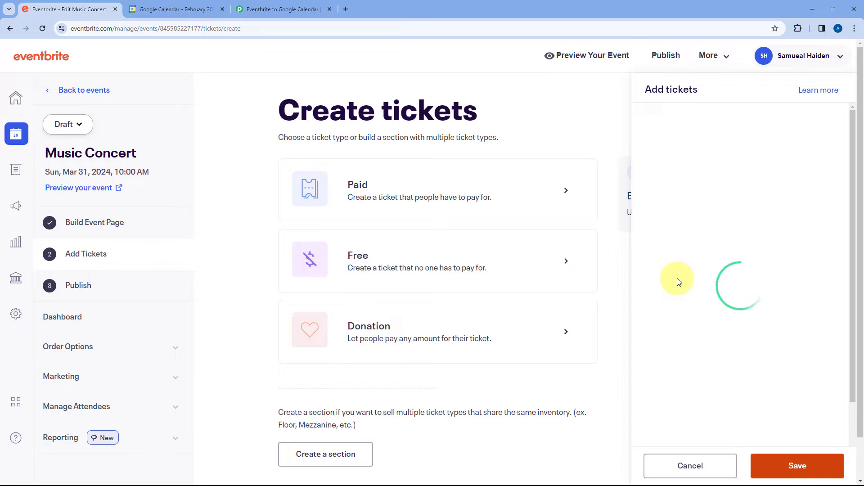
left_click(714, 222)
type("25")
left_click(828, 475)
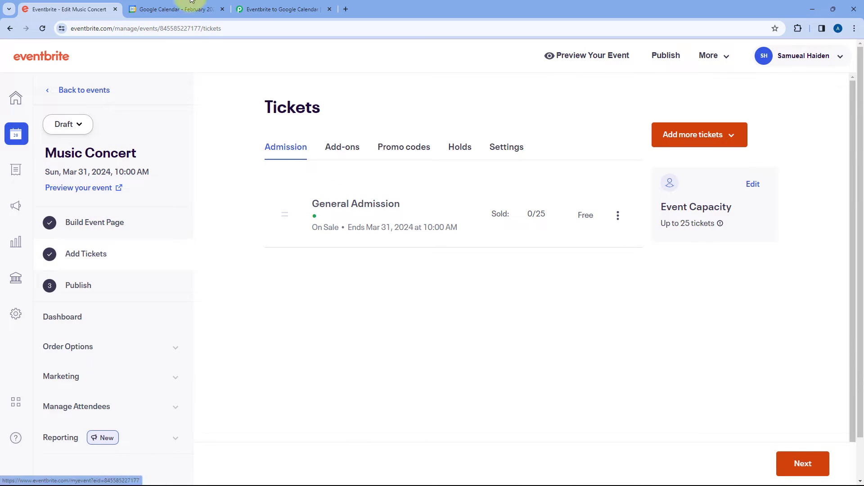
Return to the Pabbly Connect workflow and examine the Config Webhook Id, Config User Id and the full Config Endpoint Url in the trigger response
left_click(281, 9)
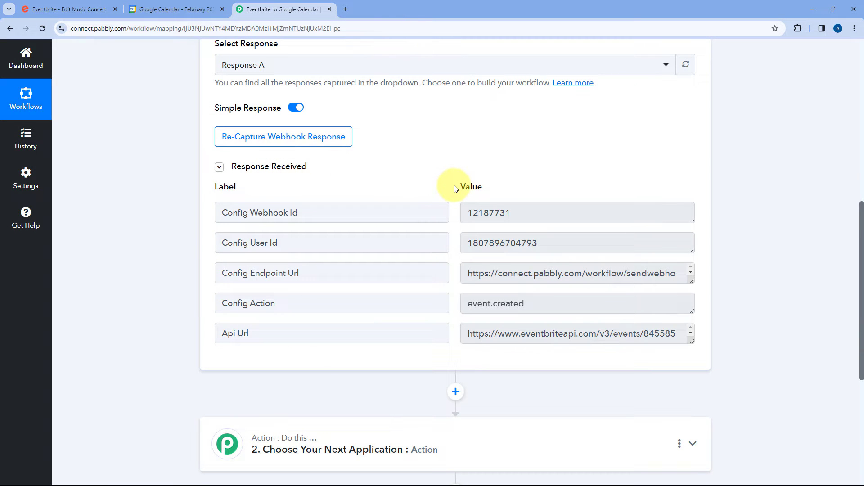
left_click_drag(546, 210, 457, 215)
left_click_drag(553, 239, 466, 248)
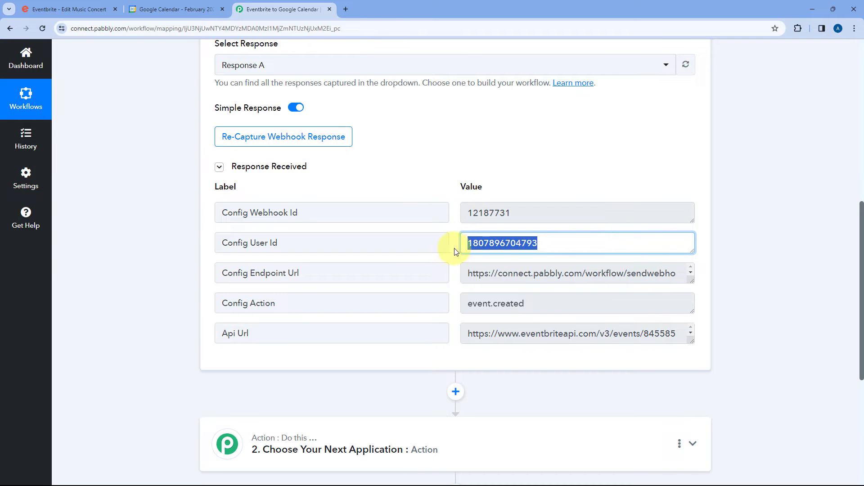
left_click(454, 250)
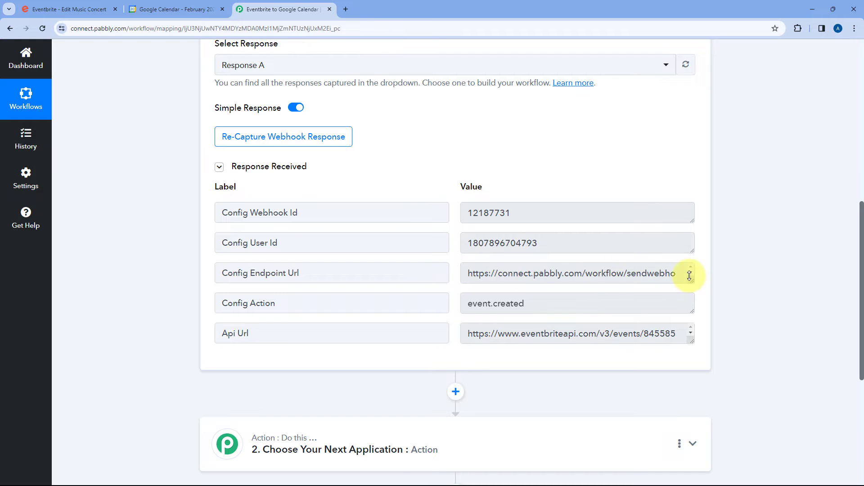
left_click_drag(689, 275, 692, 309)
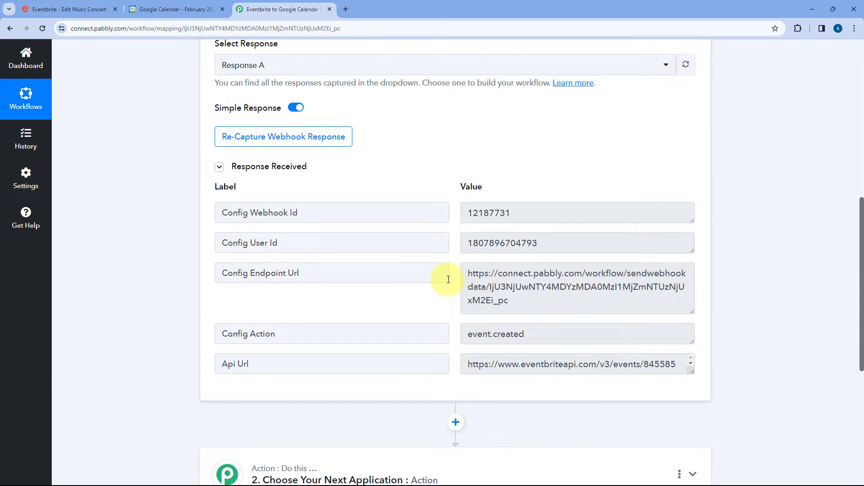
scroll(449, 279, "down", 1)
left_click_drag(509, 256, 464, 224)
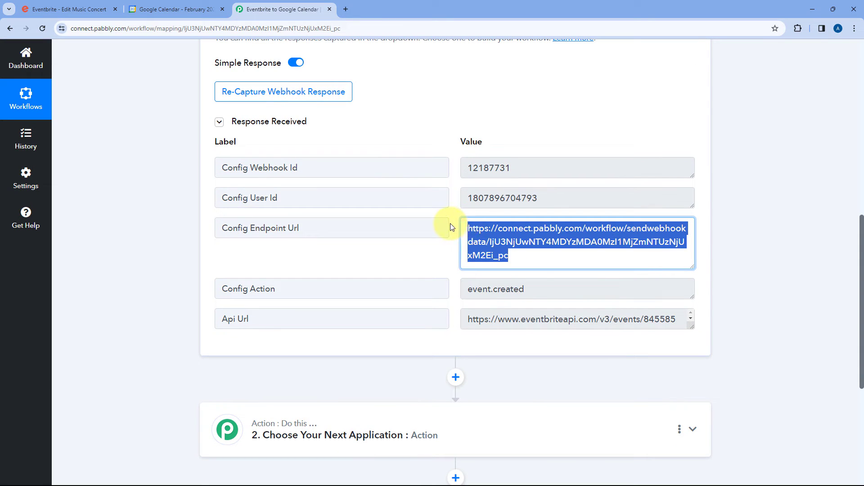
left_click(452, 228)
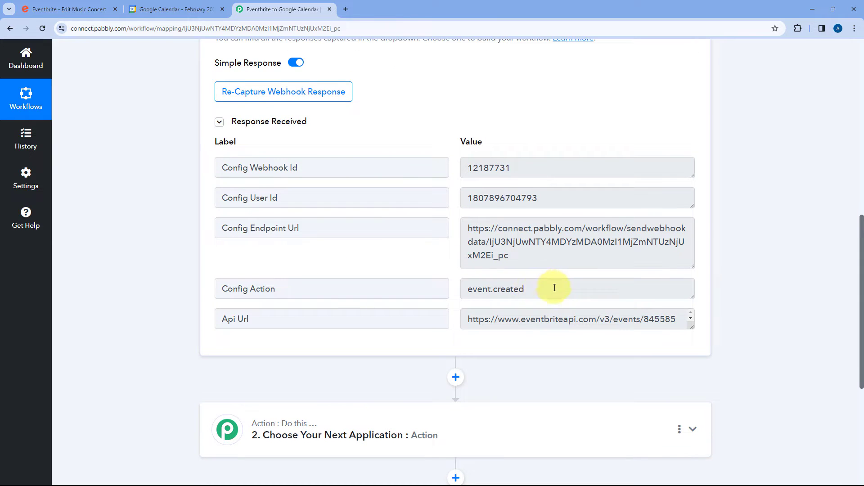
Examine the Config Action and the full Api Url in the trigger response, including the event ID at the end of the URL
left_click_drag(554, 288, 482, 290)
scroll(449, 279, "down", 2)
left_click(266, 228)
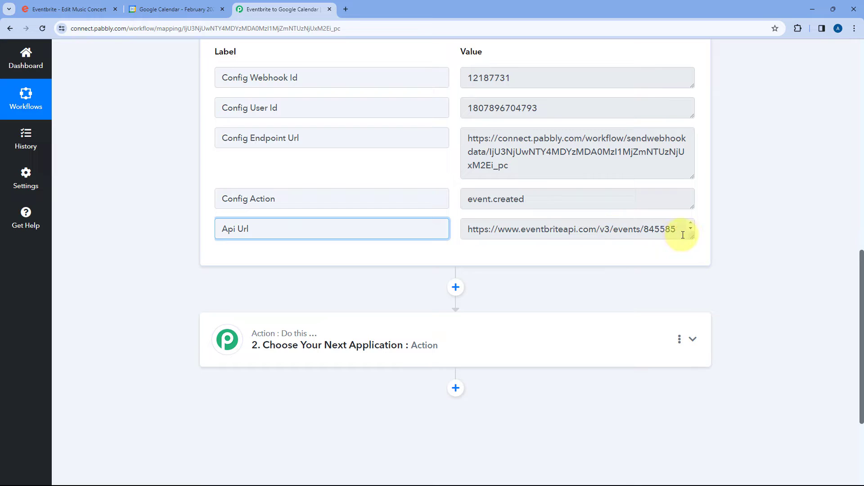
left_click_drag(691, 235, 691, 260)
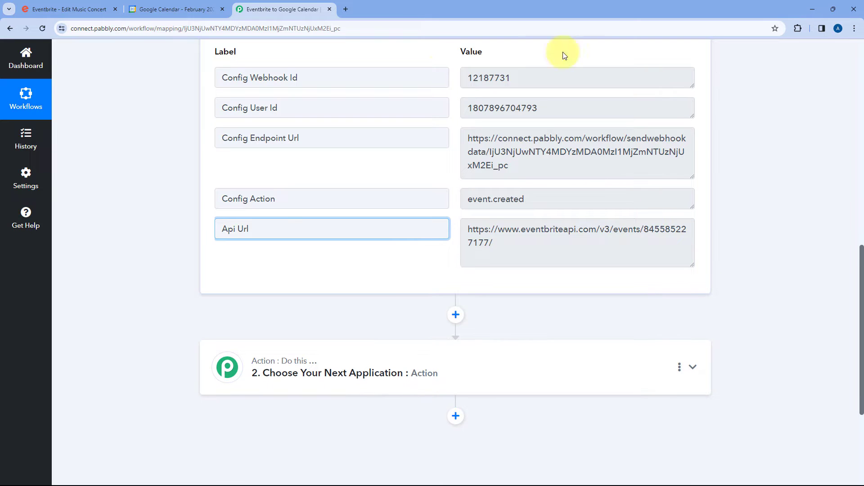
left_click(457, 132)
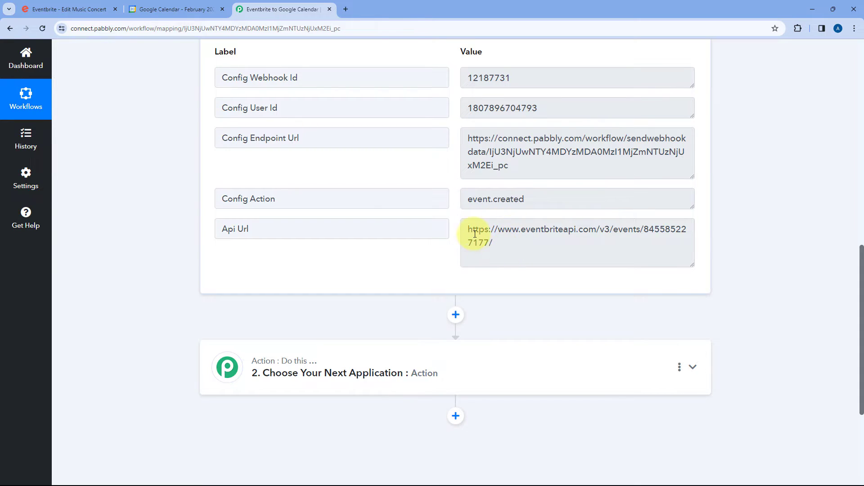
left_click_drag(465, 230, 499, 245)
left_click(642, 228)
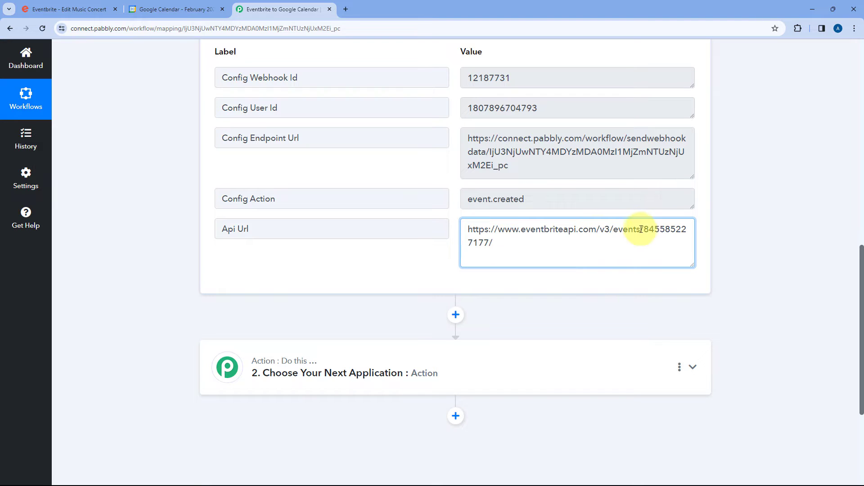
left_click_drag(644, 229, 492, 238)
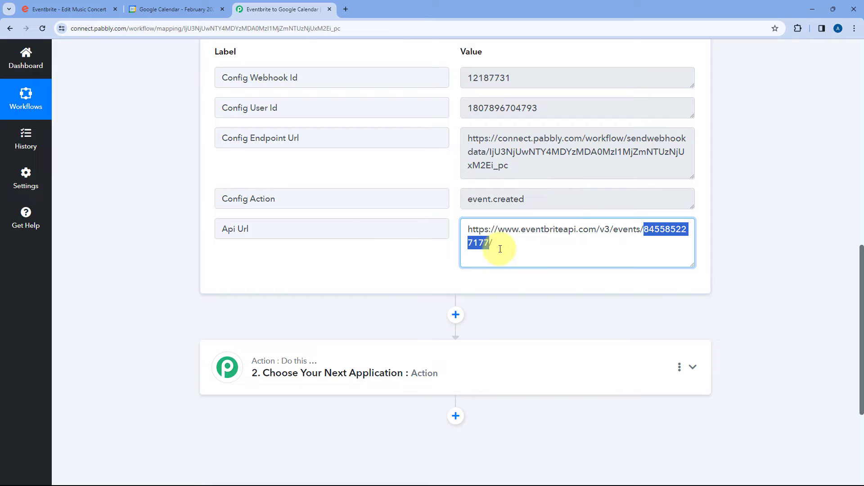
left_click(499, 249)
left_click_drag(492, 243, 646, 227)
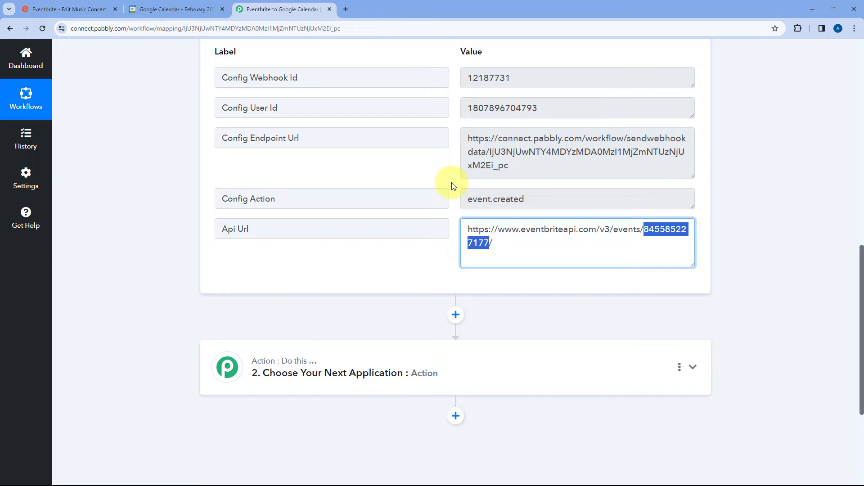
Expand the workflow's second step to show its application choices
scroll(452, 185, "down", 5)
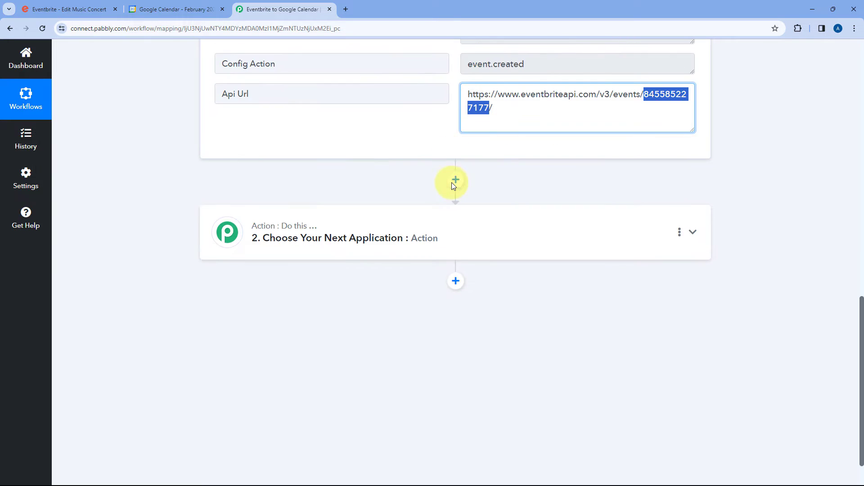
left_click(449, 187)
scroll(409, 216, "up", 4)
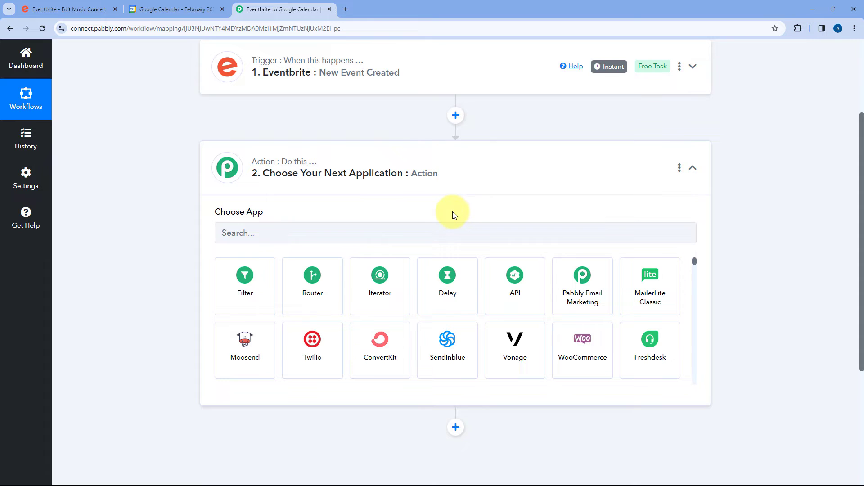
Switch to Eventbrite, advance the Music Concert event from its tickets to the publish stage, and return to the Pabbly Connect workflow
left_click(70, 7)
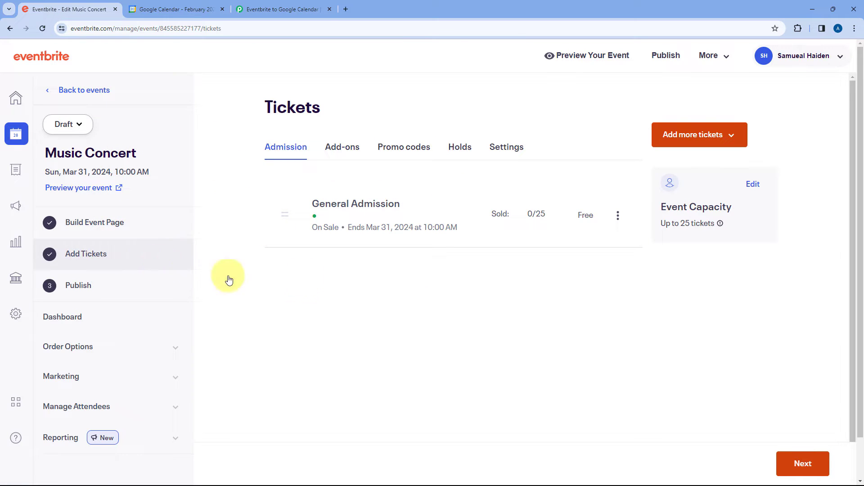
left_click(810, 465)
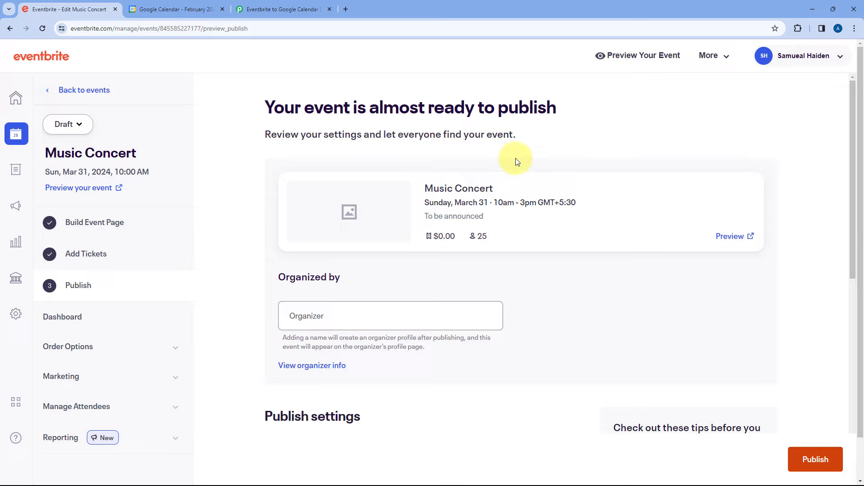
left_click(284, 7)
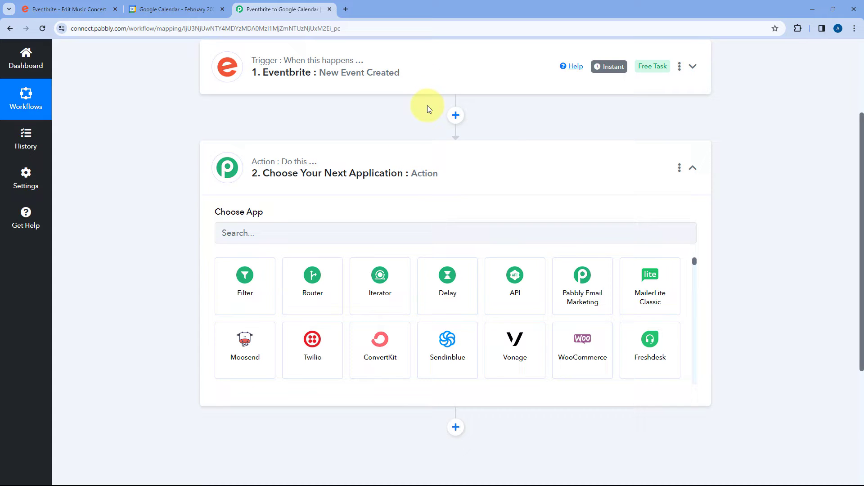
Reopen the Eventbrite trigger and examine the event ID portion of the Api Url in its response
left_click(444, 68)
scroll(167, 188, "down", 2)
scroll(166, 189, "down", 9)
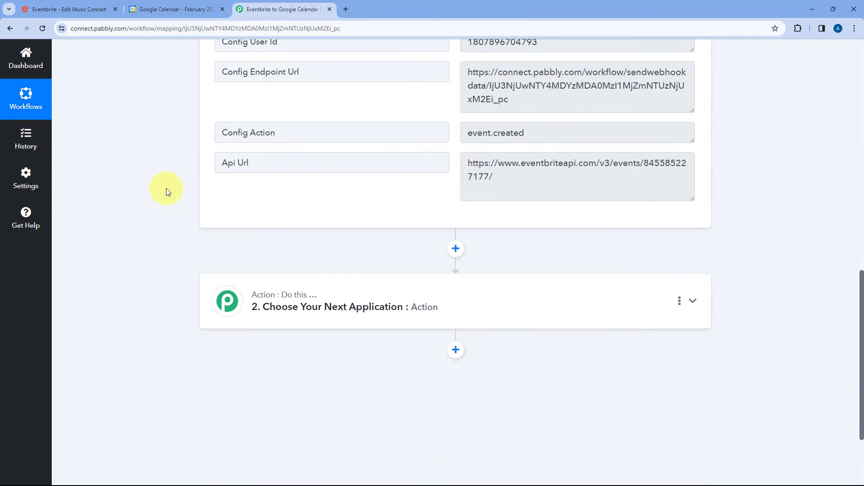
left_click_drag(644, 162, 493, 174)
triple_click(279, 158)
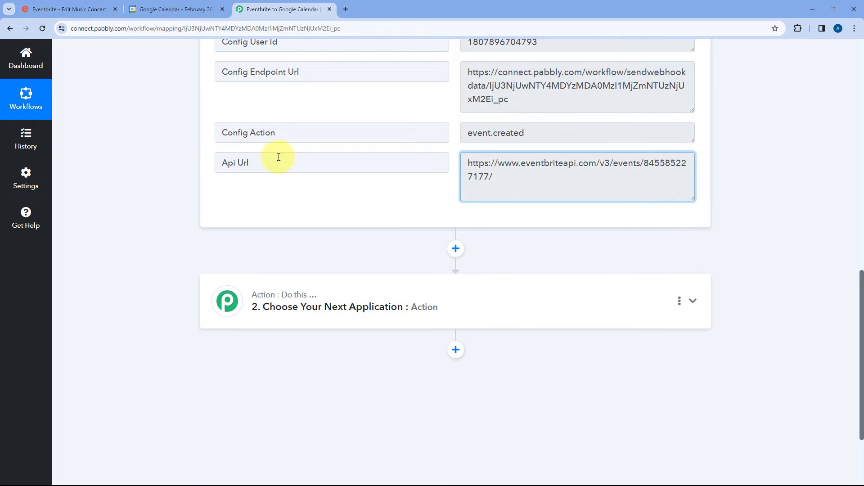
left_click_drag(644, 162, 489, 177)
left_click(439, 195)
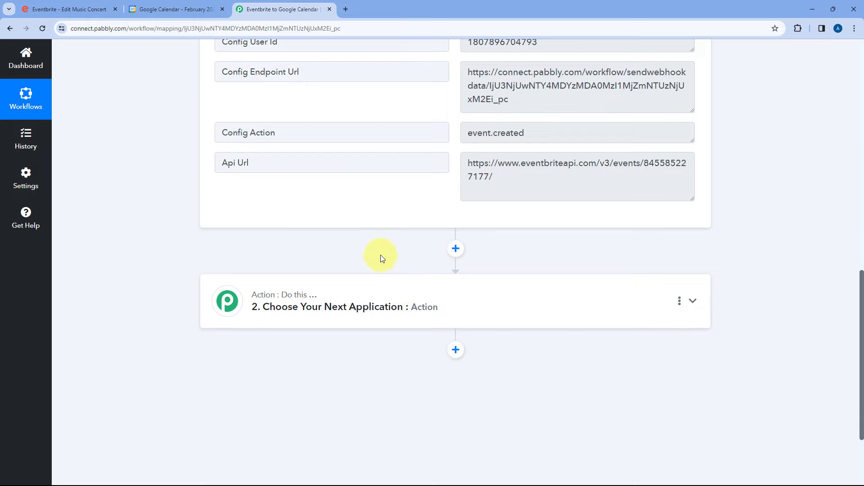
Search the second step's apps for Text and choose Text Formatter as the action application
left_click(396, 277)
scroll(150, 193, "down", 2)
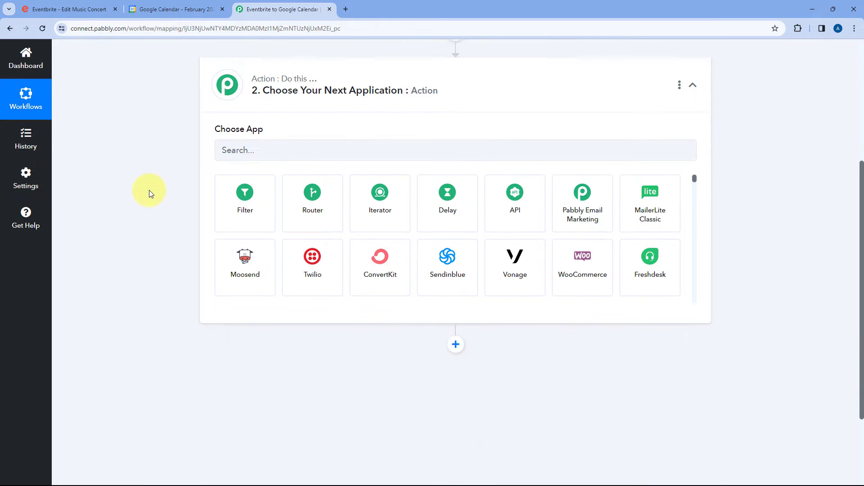
left_click(305, 140)
type("Text")
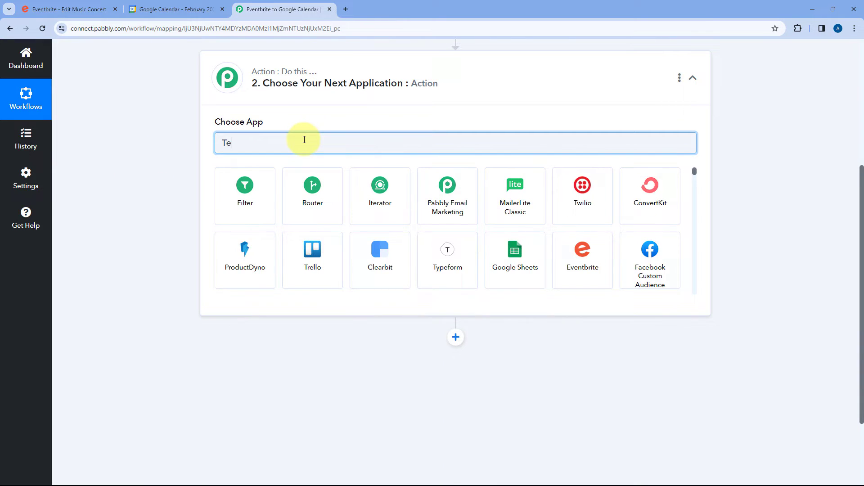
left_click(428, 189)
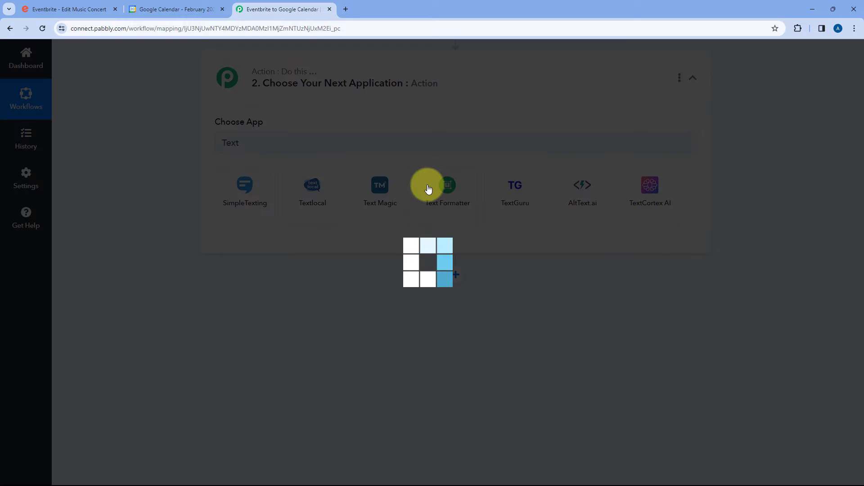
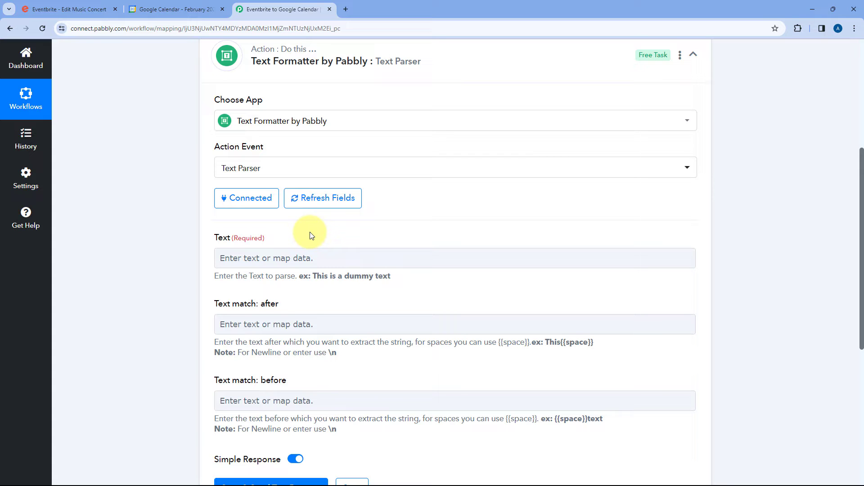
Reopen the Eventbrite trigger and review the Api Url label and value in its captured response
scroll(455, 227, "up", 2)
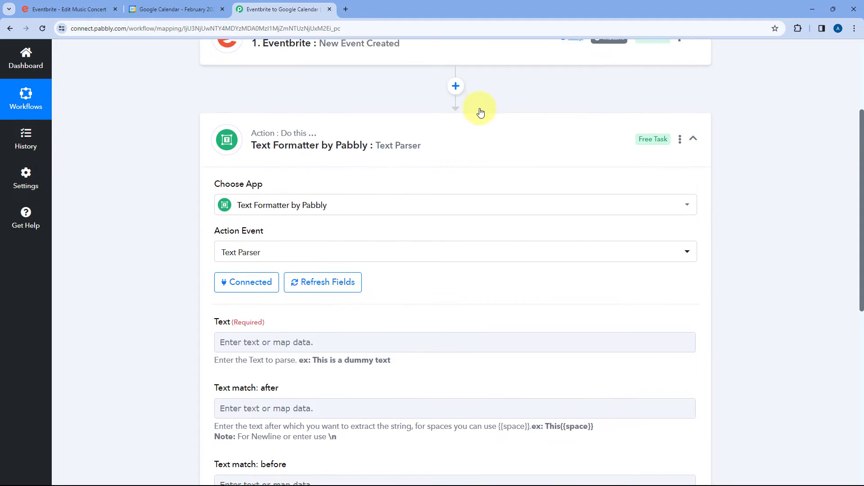
scroll(477, 104, "down", 1)
scroll(473, 81, "up", 1)
left_click(473, 64)
scroll(103, 234, "down", 4)
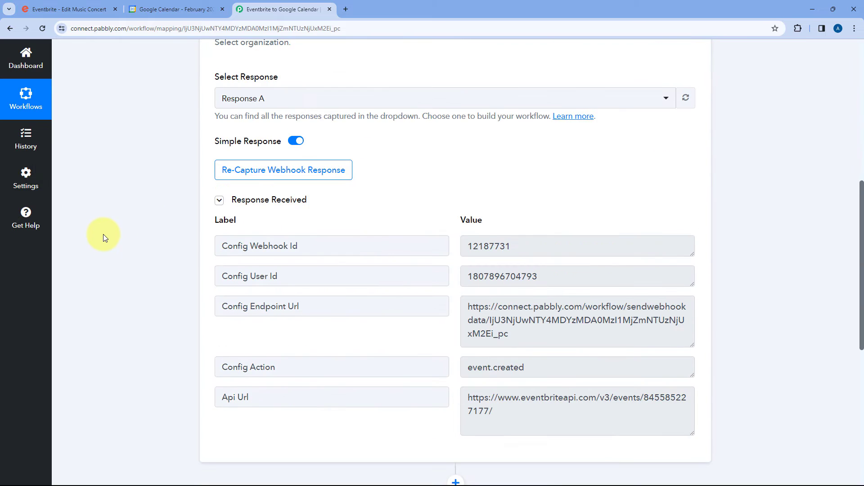
scroll(104, 234, "down", 4)
left_click_drag(249, 217, 220, 214)
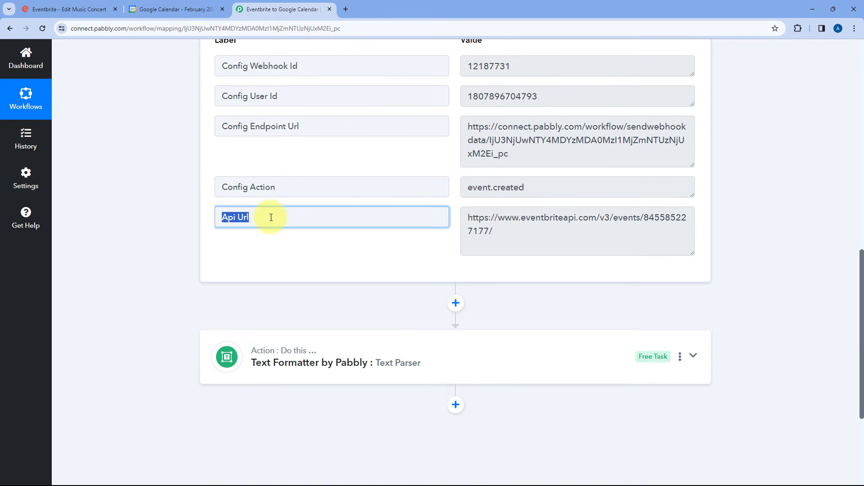
left_click_drag(461, 217, 517, 234)
left_click(518, 236)
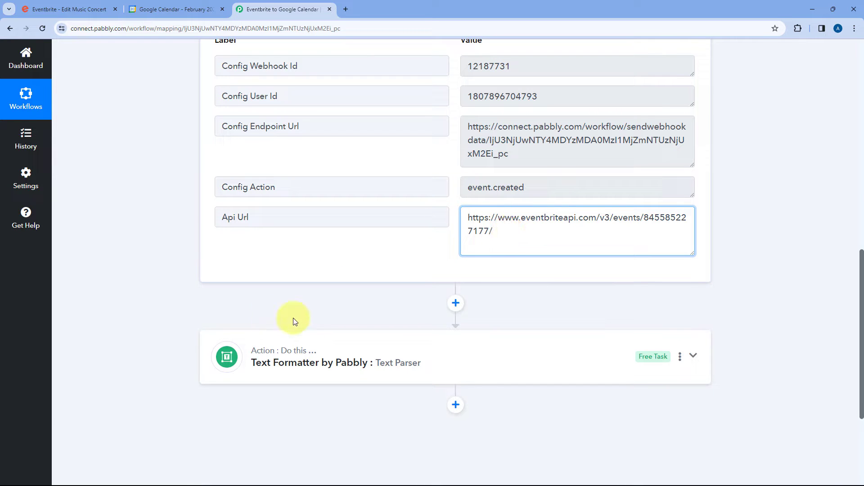
Open the Text Parser step and map the Eventbrite trigger's Api Url into its required Text field
left_click(338, 346)
scroll(186, 258, "down", 4)
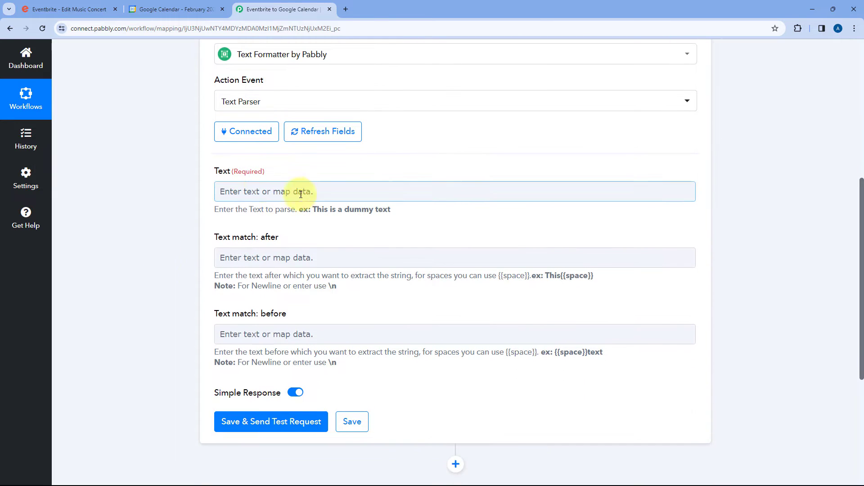
left_click(253, 191)
scroll(165, 185, "down", 2)
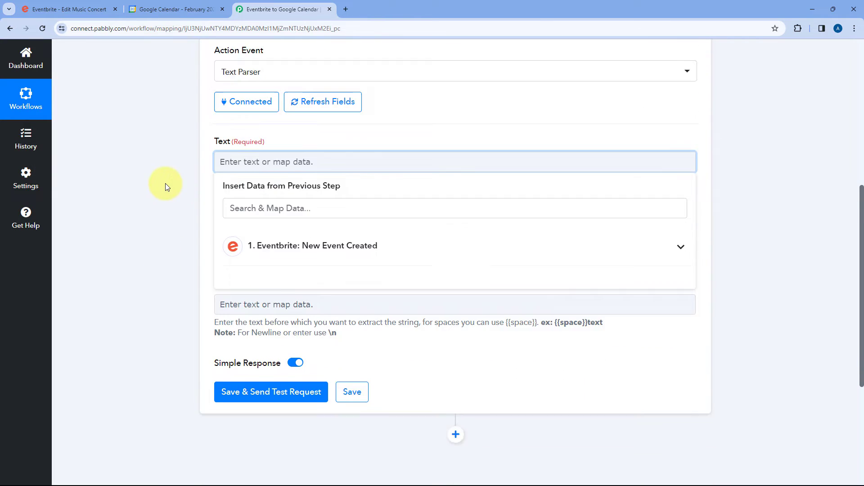
left_click(441, 189)
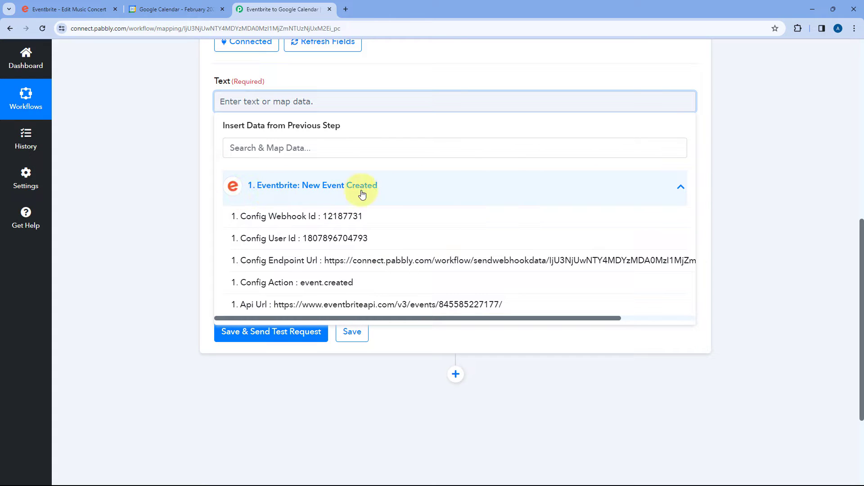
left_click(272, 305)
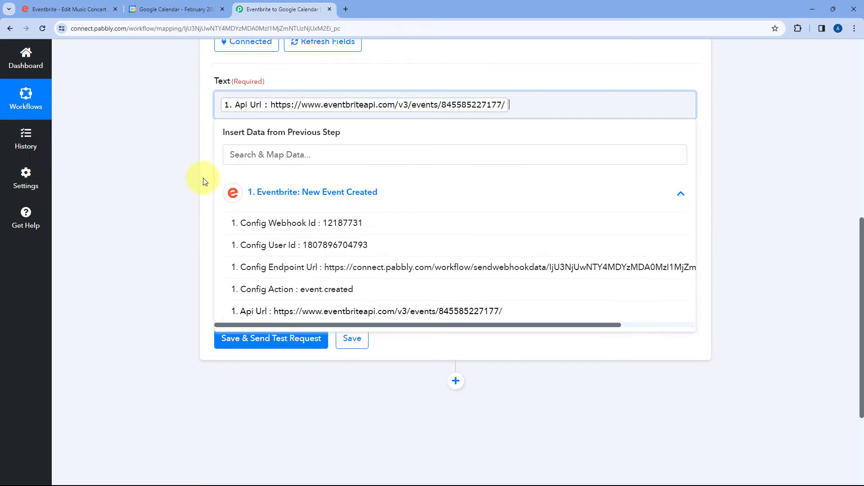
left_click(199, 146)
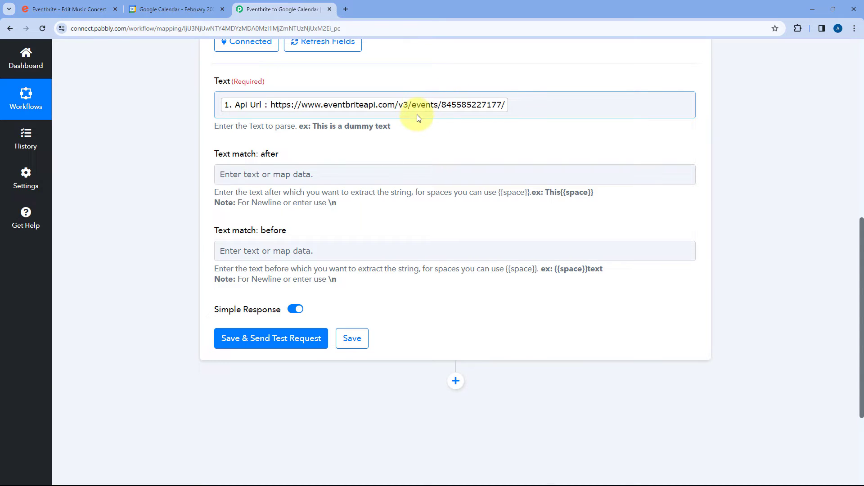
Set the Text Parser to extract the text after "events/"
left_click(267, 178)
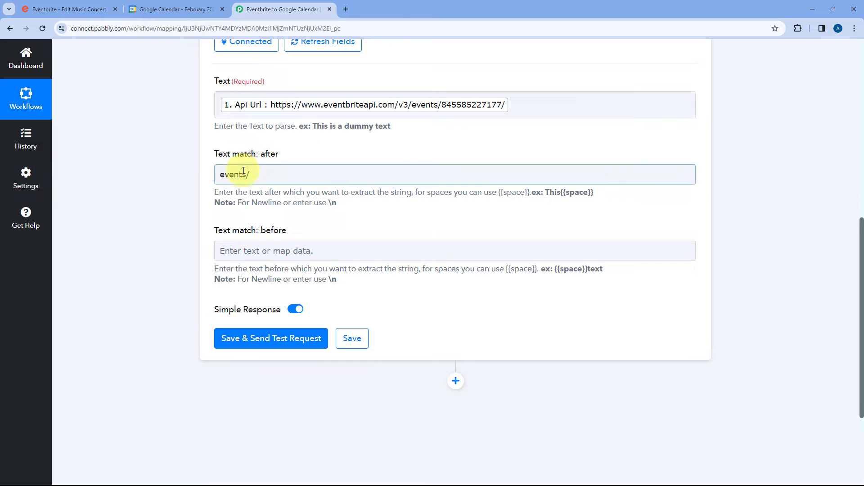
left_click_drag(242, 175, 250, 174)
left_click_drag(195, 175, 198, 173)
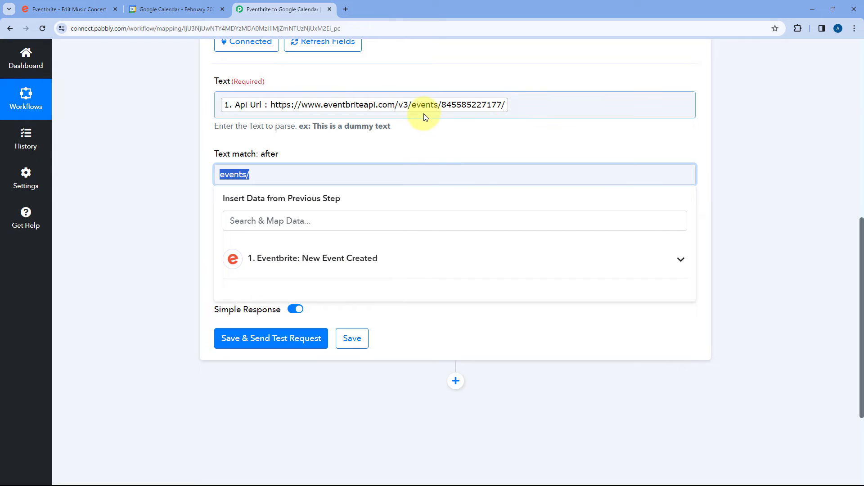
left_click(255, 180)
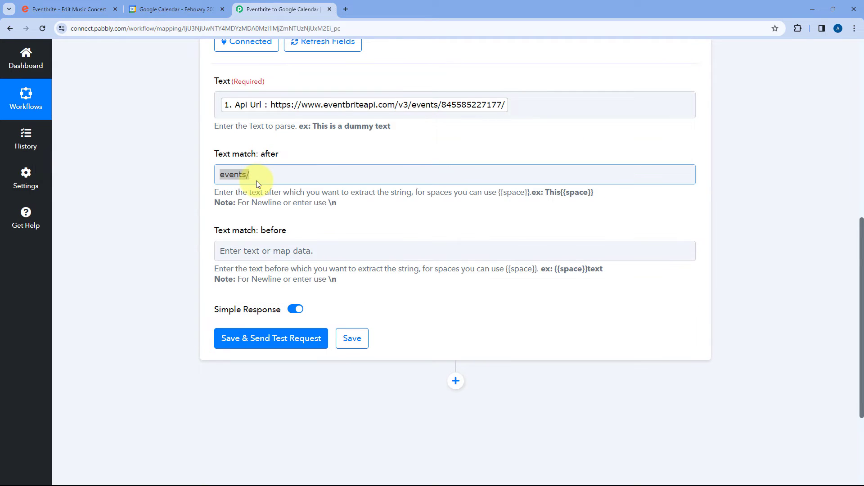
left_click(238, 183)
left_click(322, 156)
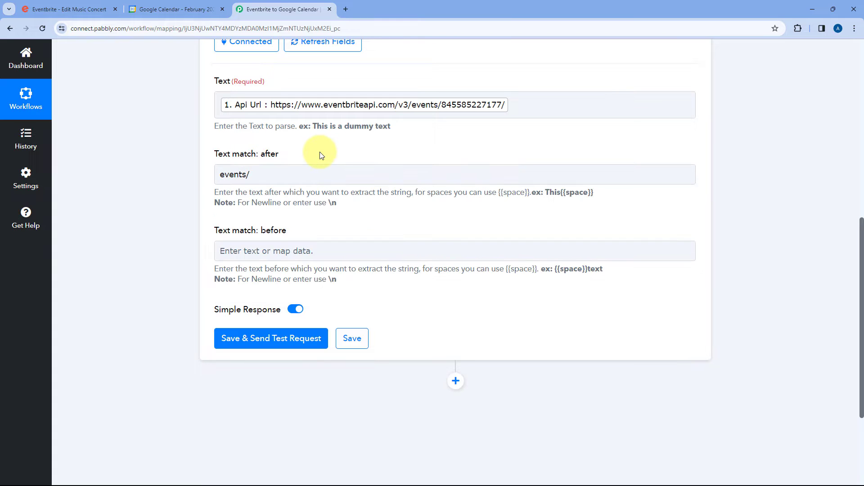
Set the Text Parser's before-match to "/", then save the step and send a test request
left_click(486, 108)
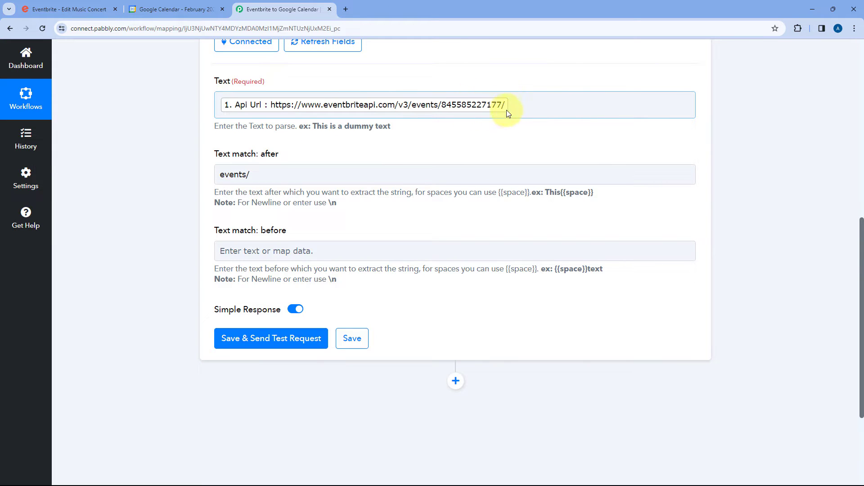
left_click(283, 251)
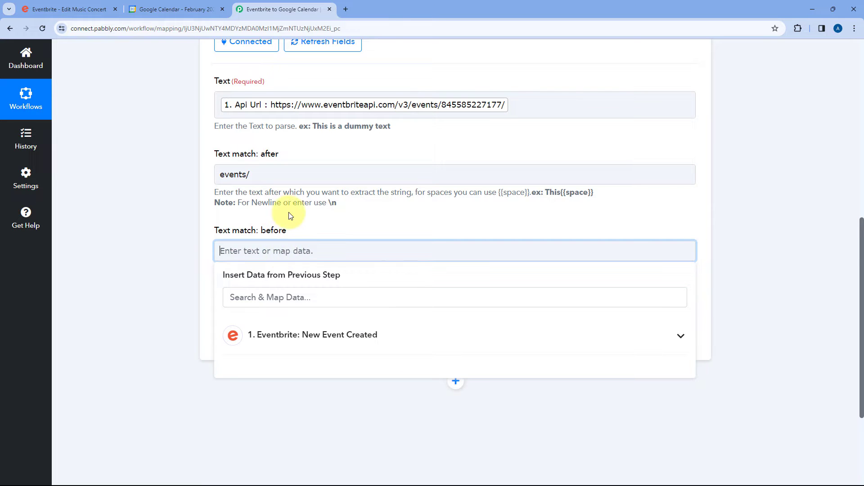
type("/")
left_click(331, 222)
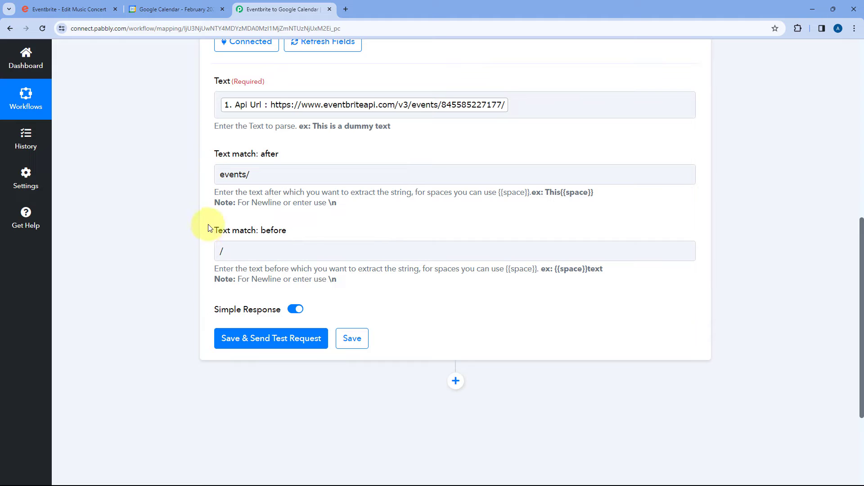
left_click(283, 339)
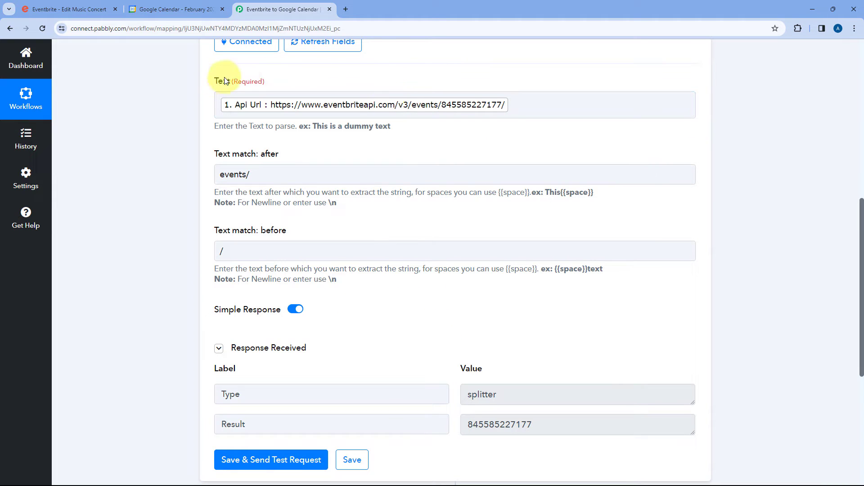
Examine the extracted event ID in the Text Parser's response and review the workflow steps above it
scroll(444, 212, "down", 3)
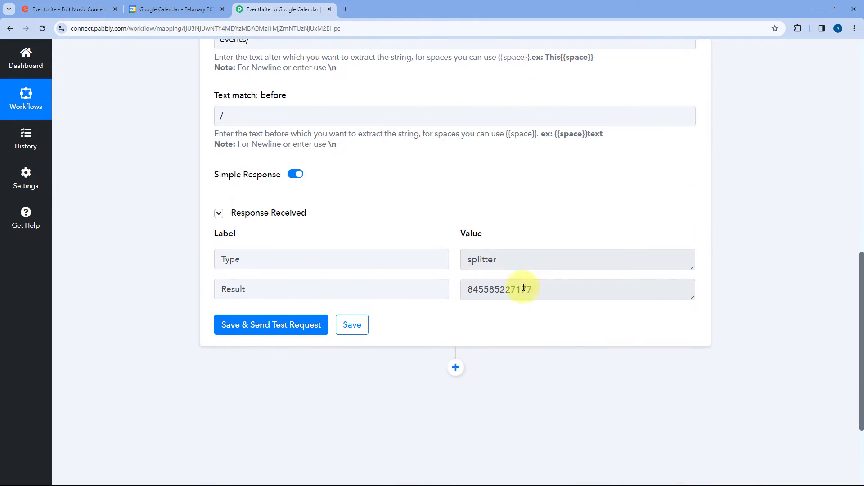
mouse_move(558, 288)
left_mouse_down()
mouse_move(459, 290)
mouse_move(546, 290)
left_mouse_up()
left_click(453, 274)
left_click(546, 289)
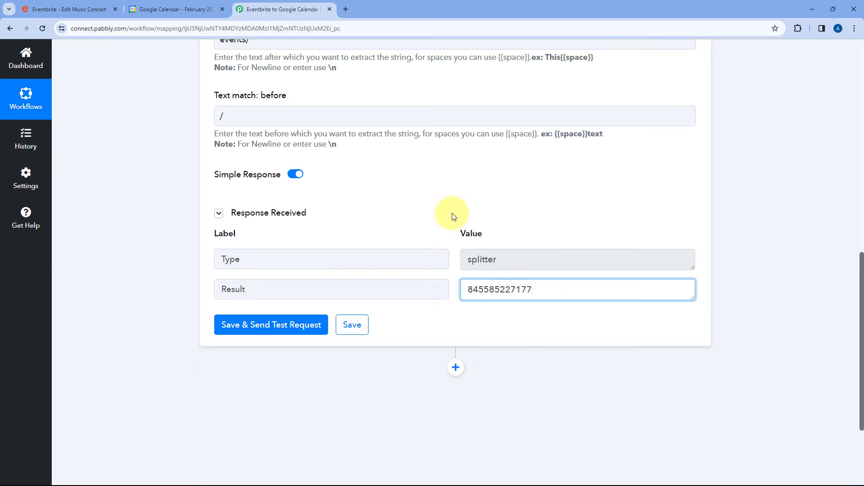
left_click(452, 281)
scroll(452, 282, "up", 12)
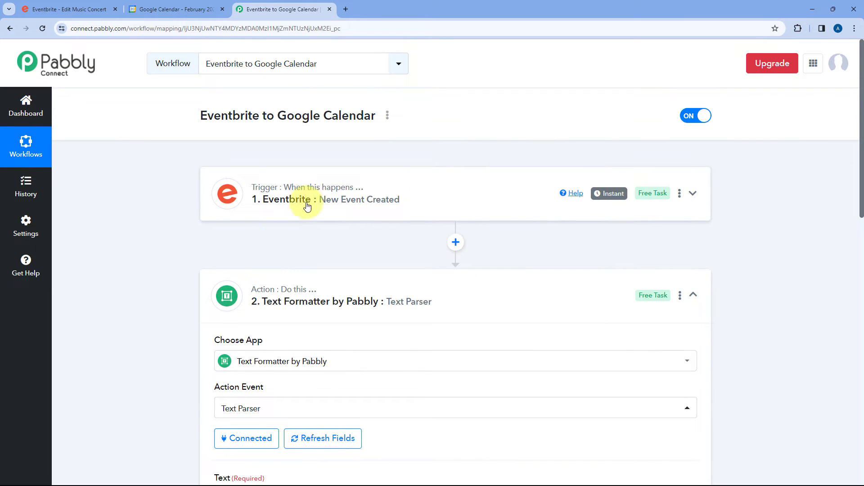
scroll(387, 246, "down", 9)
scroll(377, 255, "down", 6)
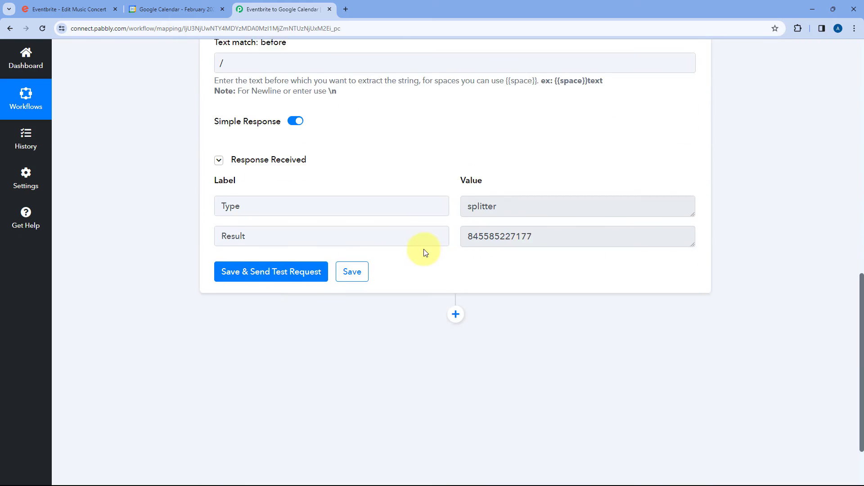
Add a third action step after the Text Formatter, search its apps for Even and choose Eventbrite
left_click(456, 238)
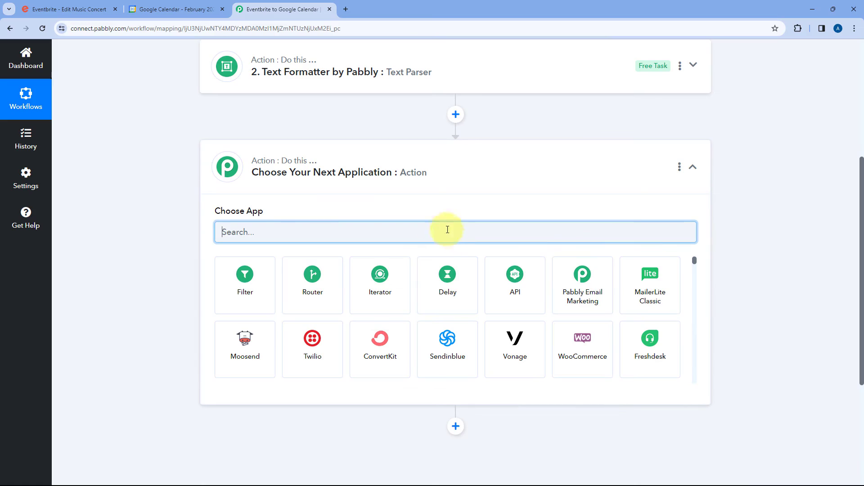
left_click(322, 220)
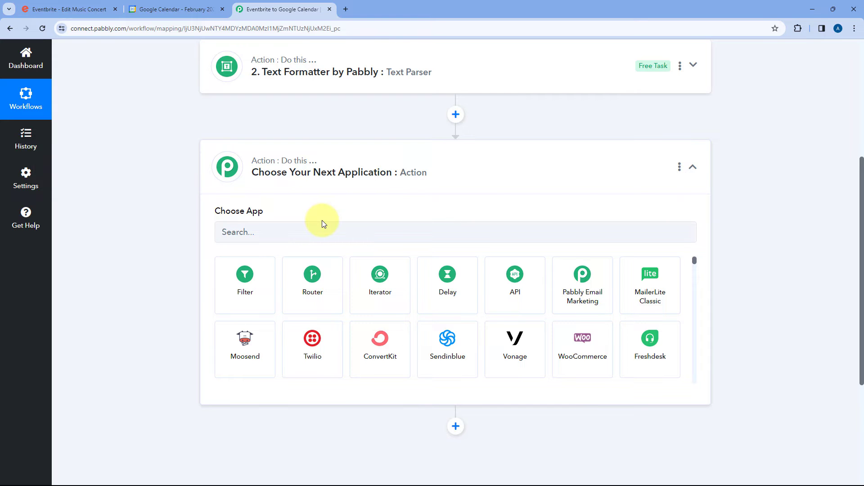
left_click(306, 230)
type("Ev")
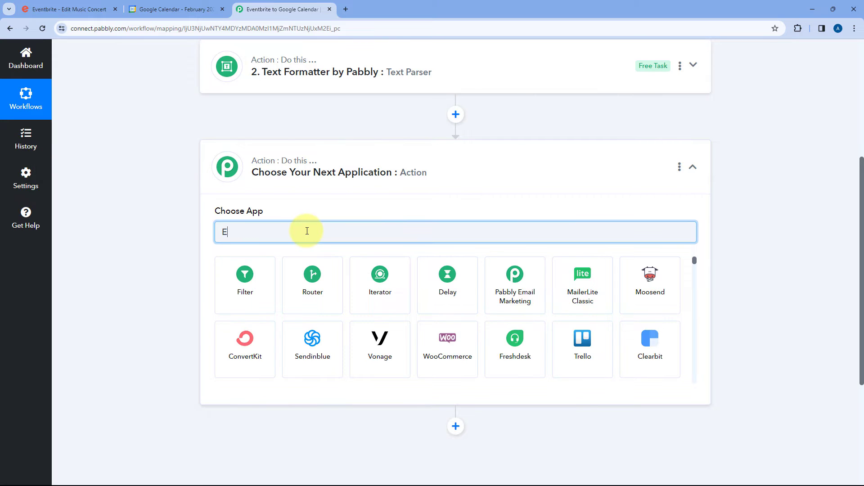
type("en")
left_click(261, 274)
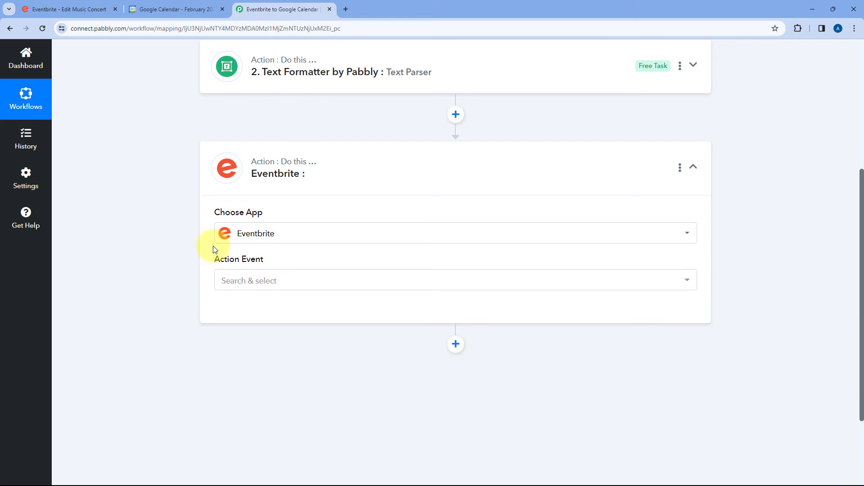
Choose Get Event as the Eventbrite action event and connect it with the existing Eventbrite #9 connection
left_click(289, 165)
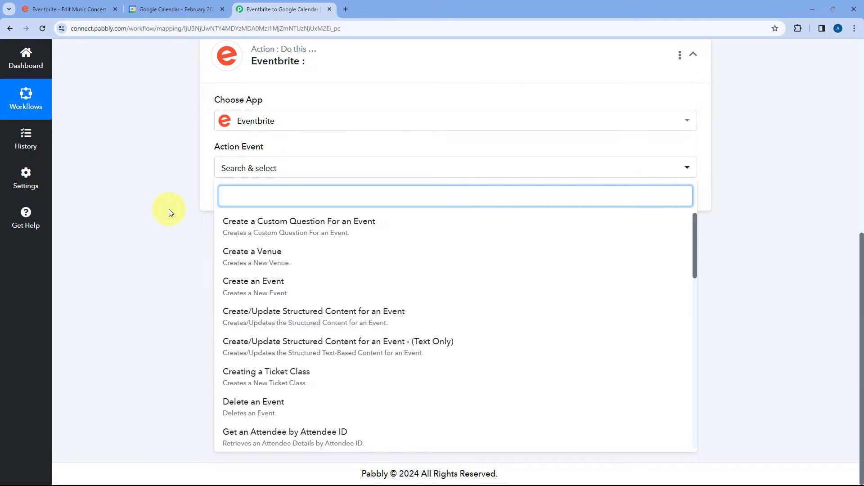
scroll(324, 269, "down", 1)
scroll(324, 269, "up", 1)
scroll(315, 267, "down", 5)
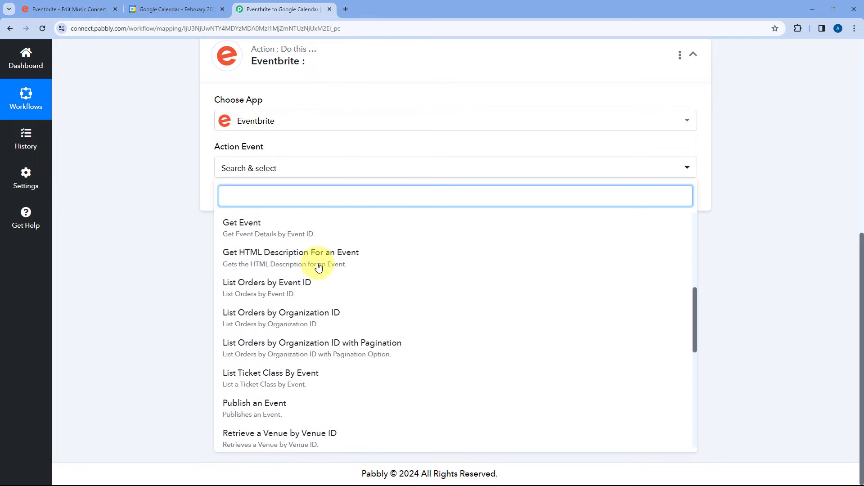
left_click(281, 232)
left_click(251, 203)
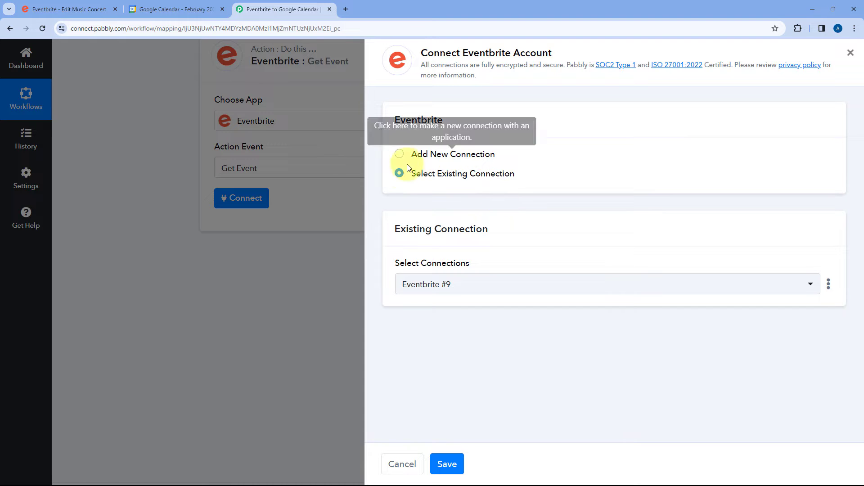
left_click(447, 464)
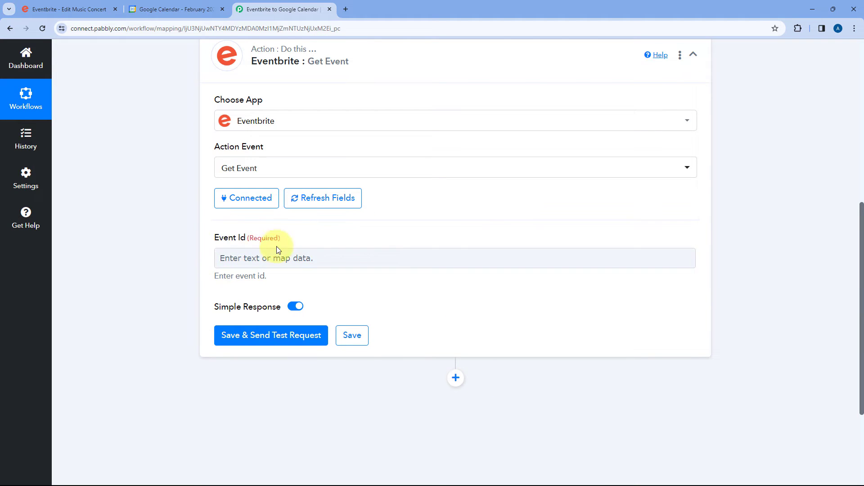
Reopen the Text Formatter step and review the event ID in its Result field
scroll(434, 212, "up", 3)
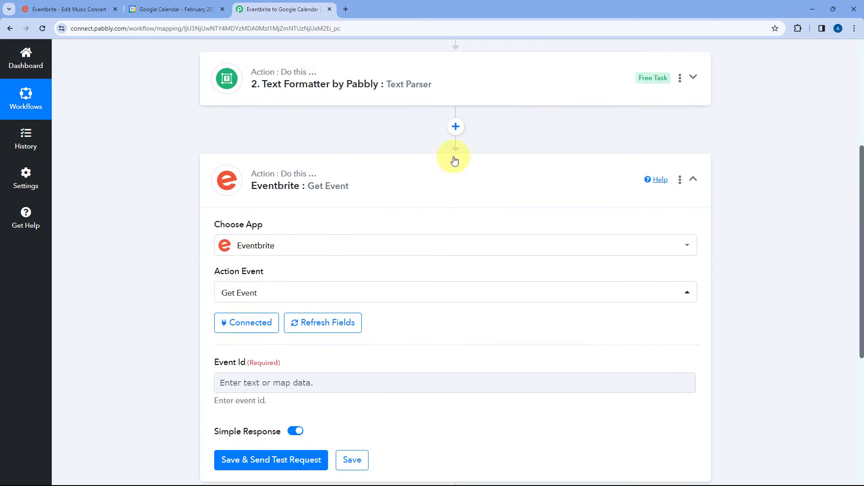
left_click(436, 100)
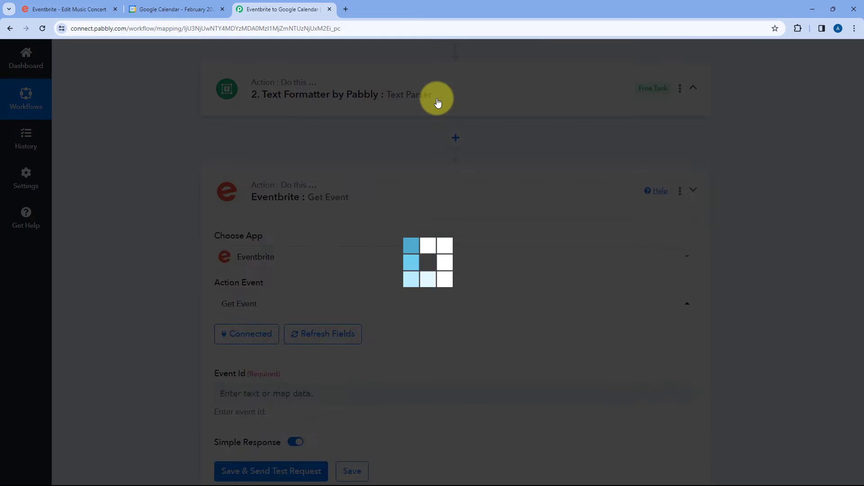
scroll(141, 220, "down", 3)
scroll(141, 220, "down", 6)
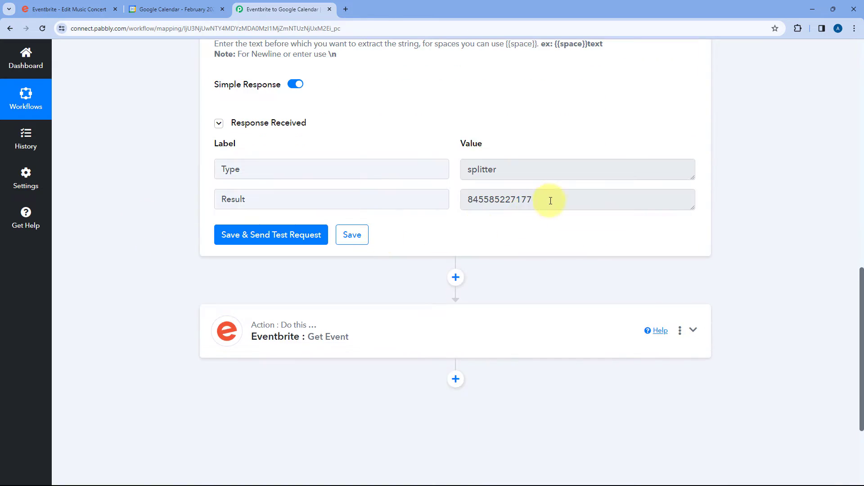
left_click_drag(550, 200, 443, 198)
left_click(411, 257)
Map the Text Formatter's Result as the Get Event step's Event Id, then save and send a test request
left_click(360, 327)
scroll(164, 251, "down", 4)
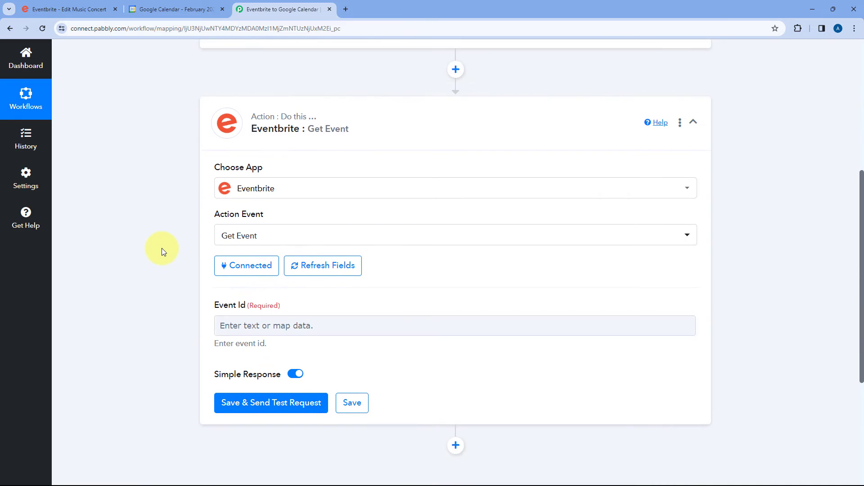
left_click(251, 189)
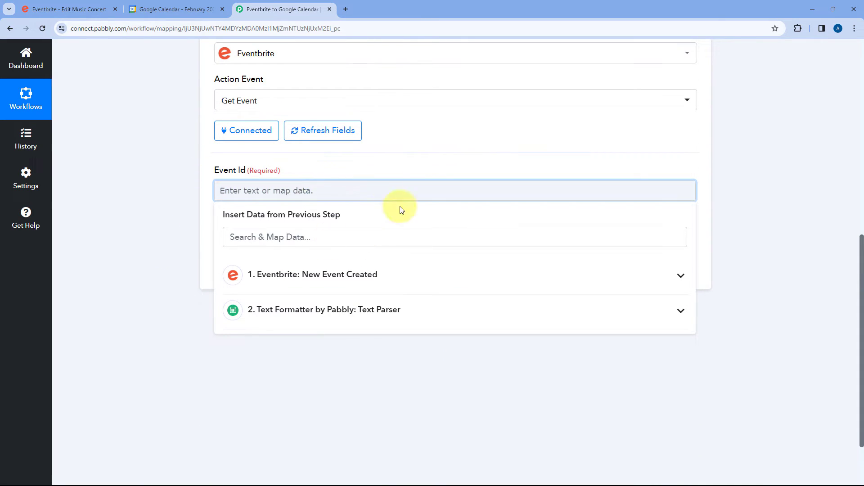
left_click(415, 312)
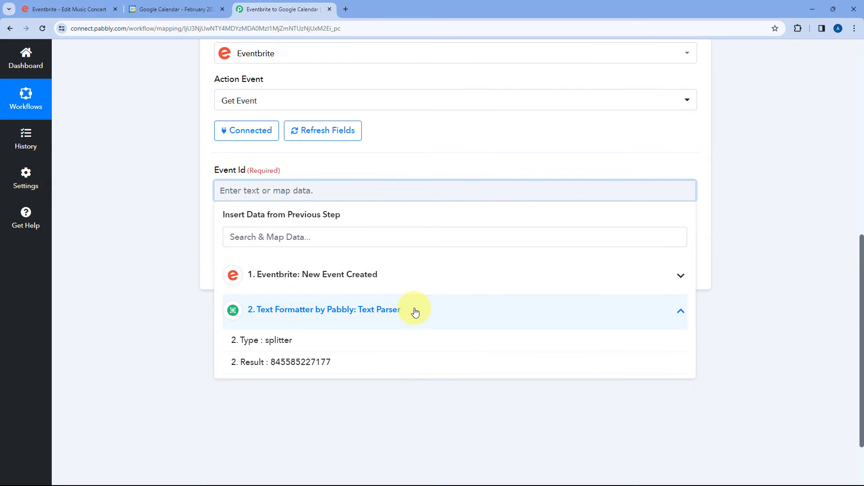
left_click(297, 362)
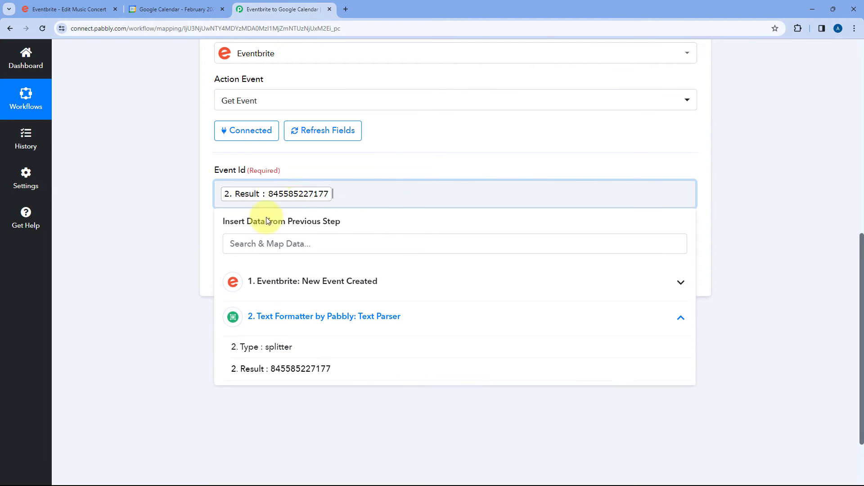
left_click(300, 169)
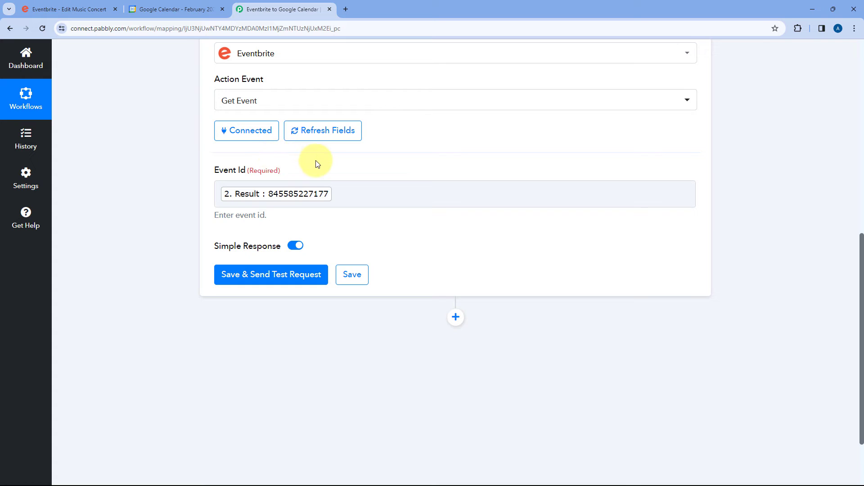
left_click(274, 276)
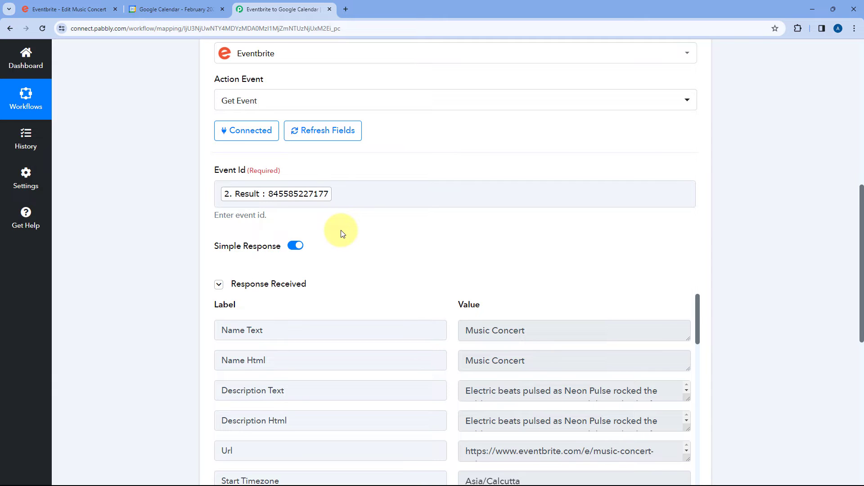
scroll(340, 233, "down", 2)
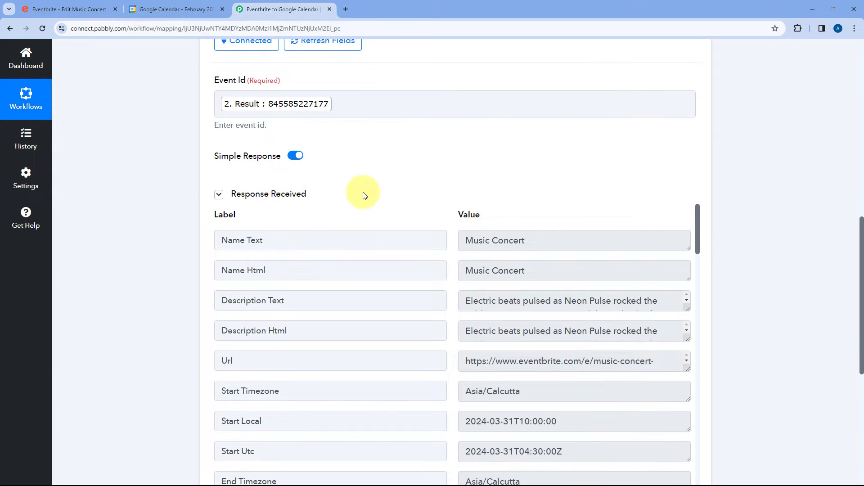
Check the Get Event response's name, description and URL against the Music Concert event in Eventbrite
scroll(374, 193, "down", 1)
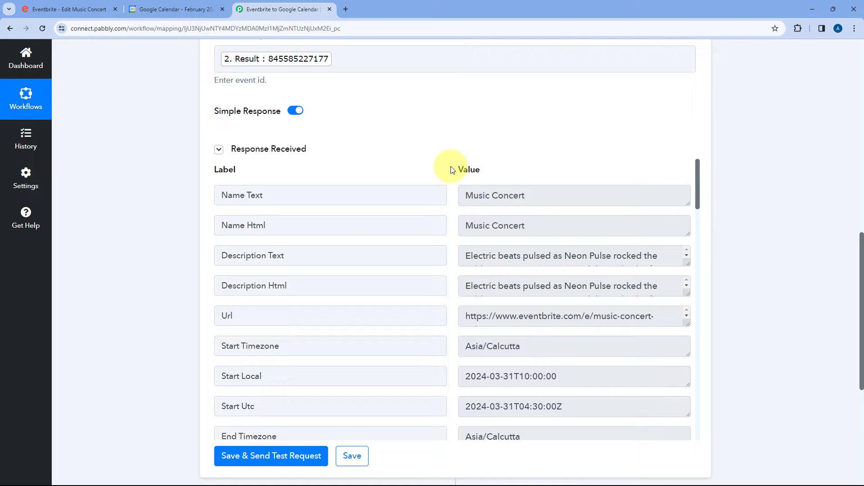
left_click(68, 9)
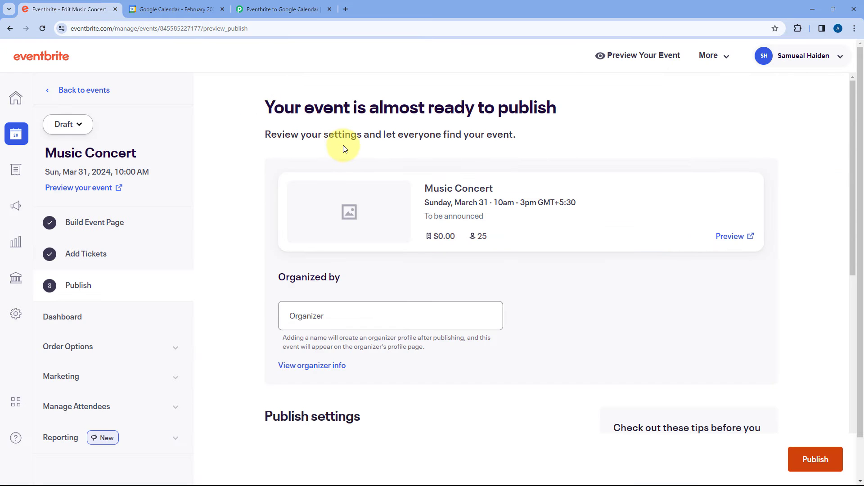
left_click(315, 9)
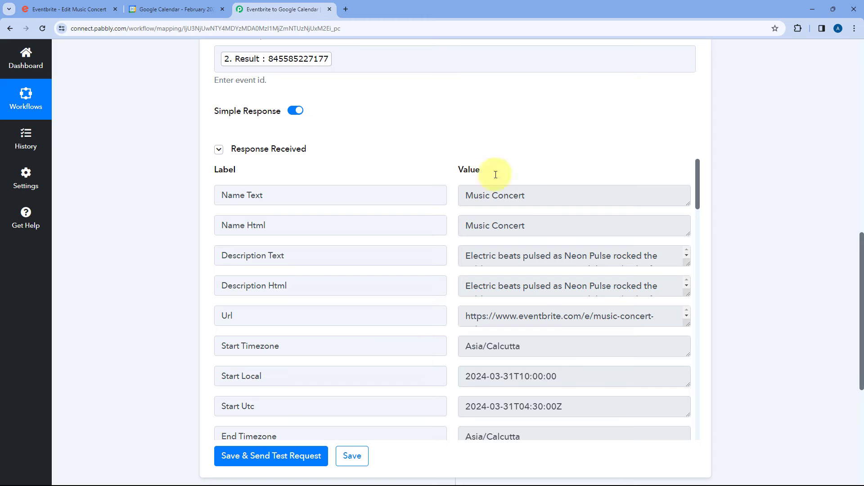
left_click_drag(536, 194, 627, 242)
left_click(451, 195)
scroll(450, 203, "down", 1)
left_click(627, 241)
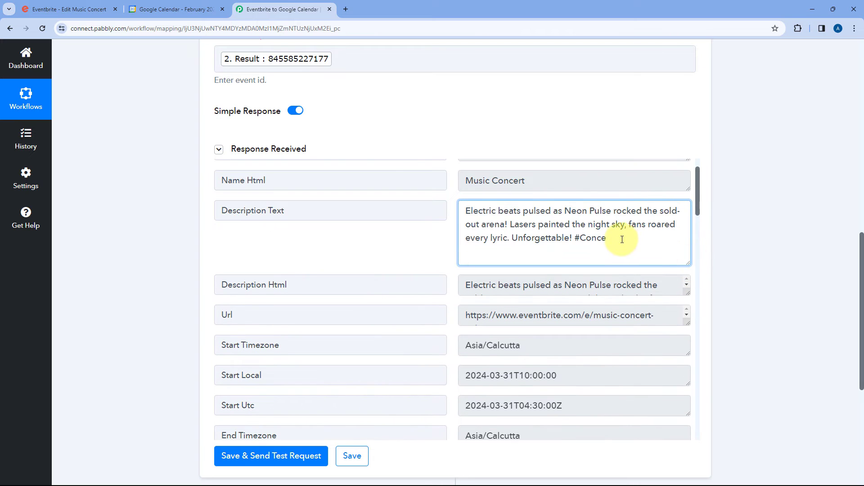
scroll(434, 239, "down", 2)
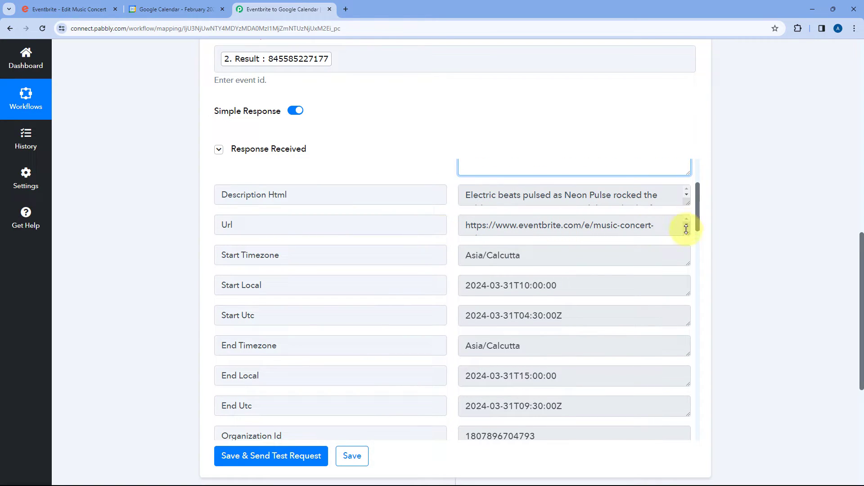
left_click_drag(686, 229, 687, 288)
left_click_drag(584, 241, 444, 222)
left_click(450, 223)
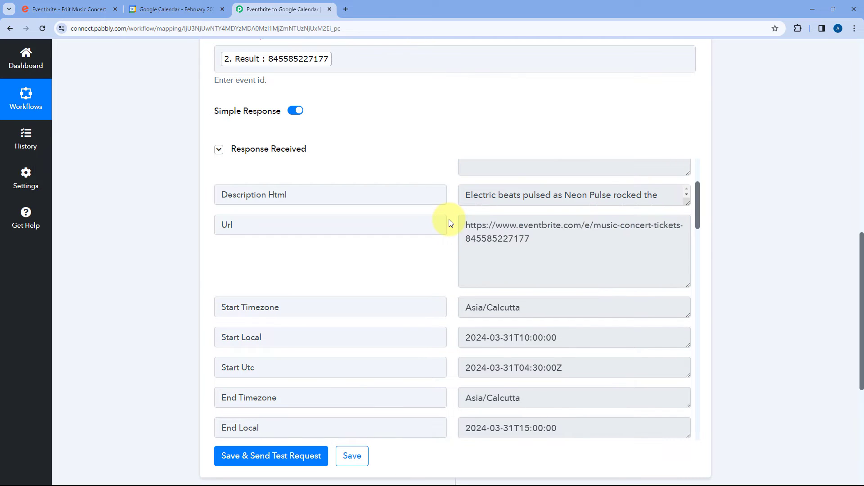
Examine the event's start and end times in the Get Event response, in both Local and Utc form
scroll(451, 223, "down", 2)
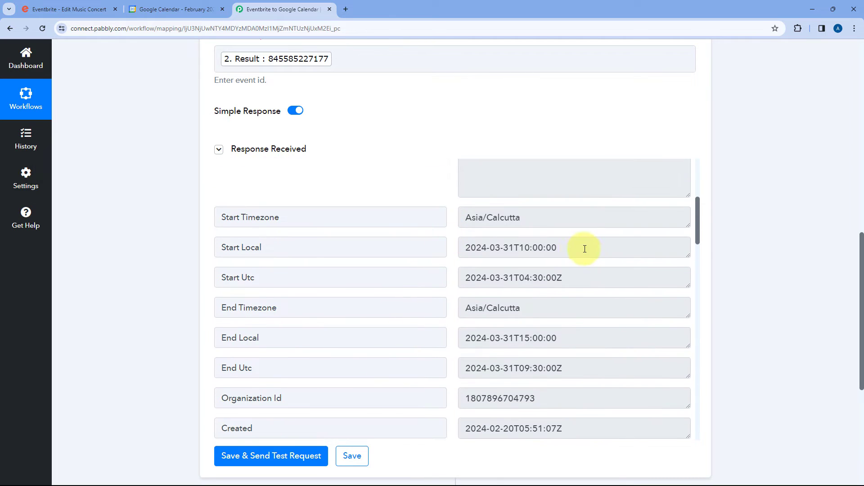
left_click_drag(585, 249, 458, 247)
left_click(554, 278)
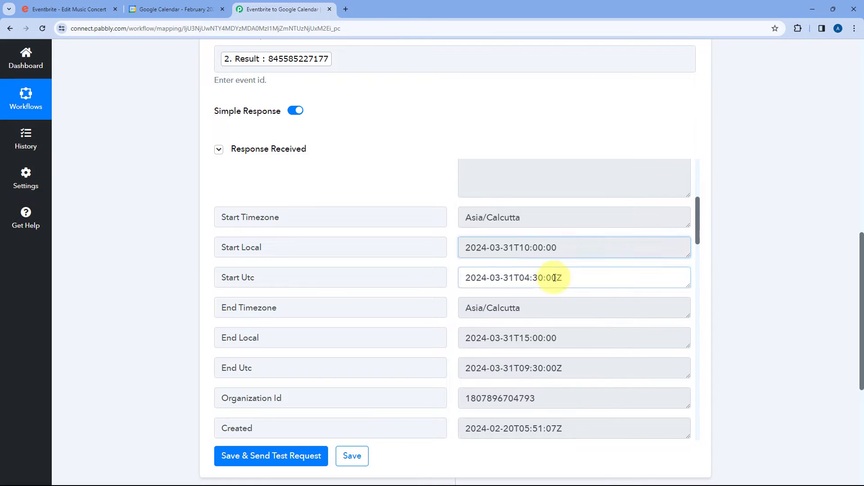
left_click_drag(554, 278, 465, 276)
key("shift+Tab")
left_click_drag(571, 277, 463, 274)
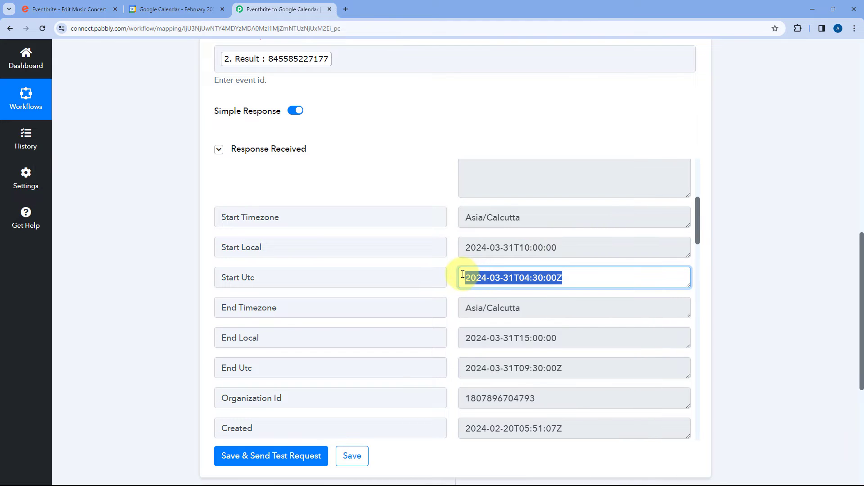
left_click_drag(270, 276, 245, 277)
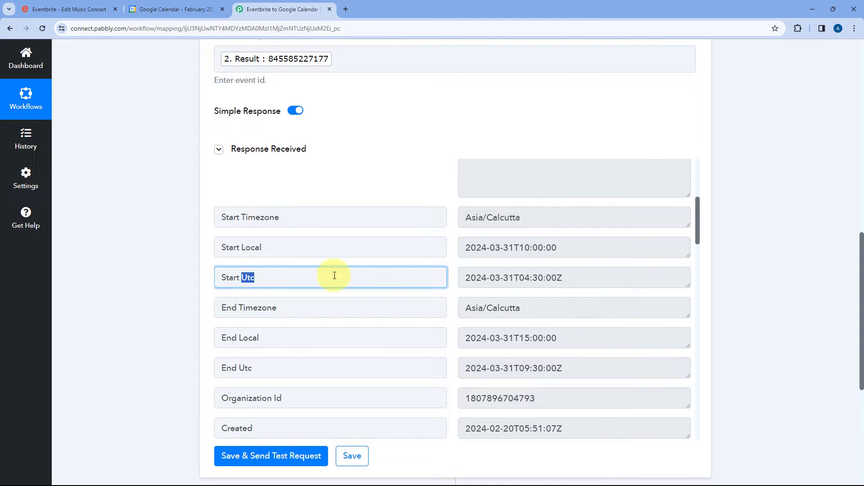
left_click(453, 279)
scroll(453, 278, "down", 2)
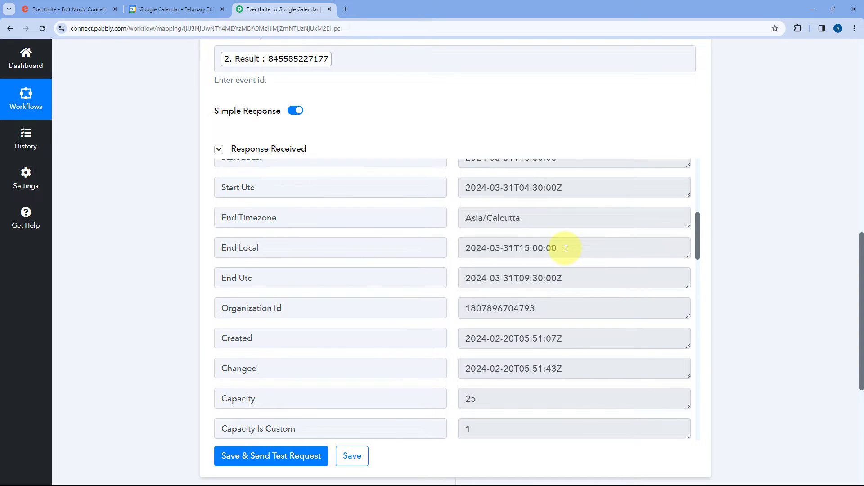
left_click_drag(565, 249, 463, 245)
left_click_drag(261, 248, 240, 248)
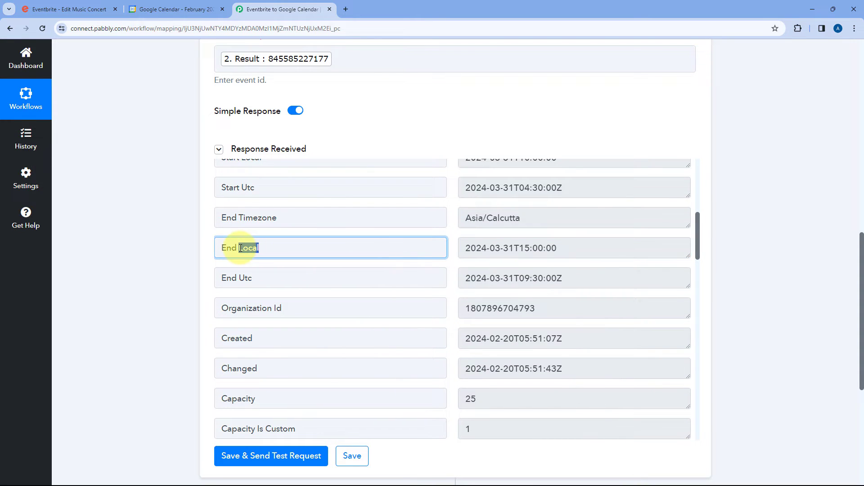
left_click_drag(565, 275, 446, 280)
left_click(249, 277)
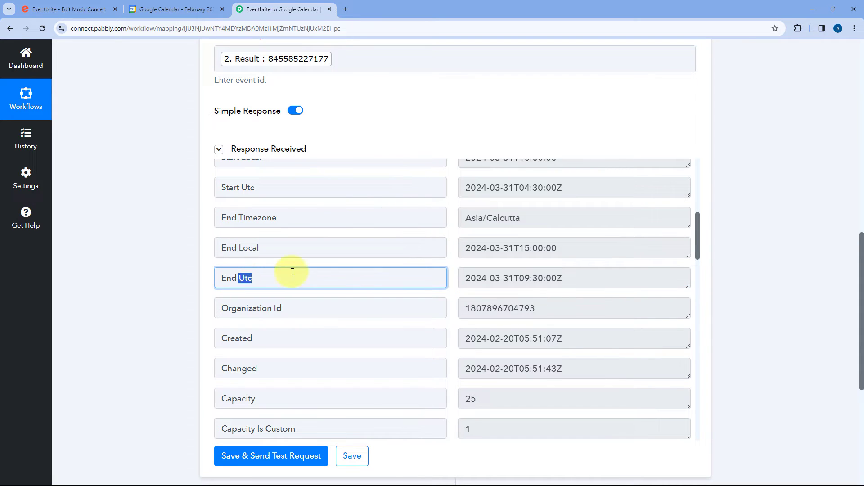
left_click(455, 261)
Review the Capacity, Summary and remaining fields of the Get Event response, returning to its beginning
scroll(454, 256, "down", 1)
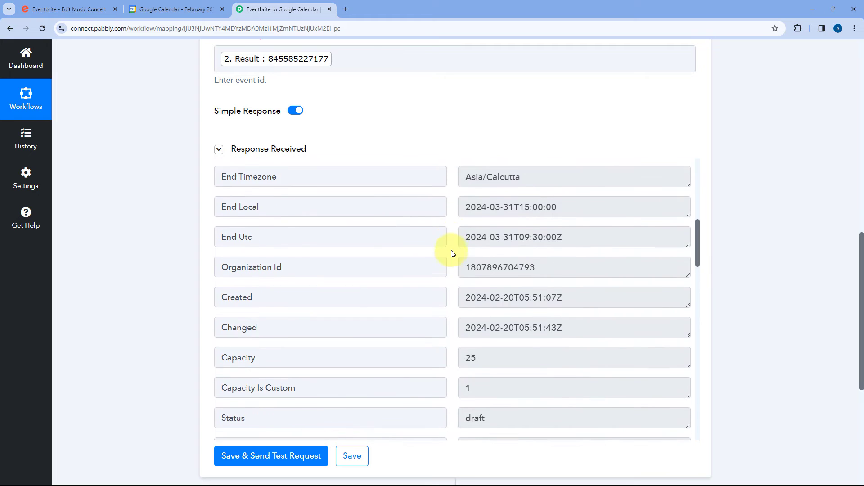
scroll(453, 253, "down", 3)
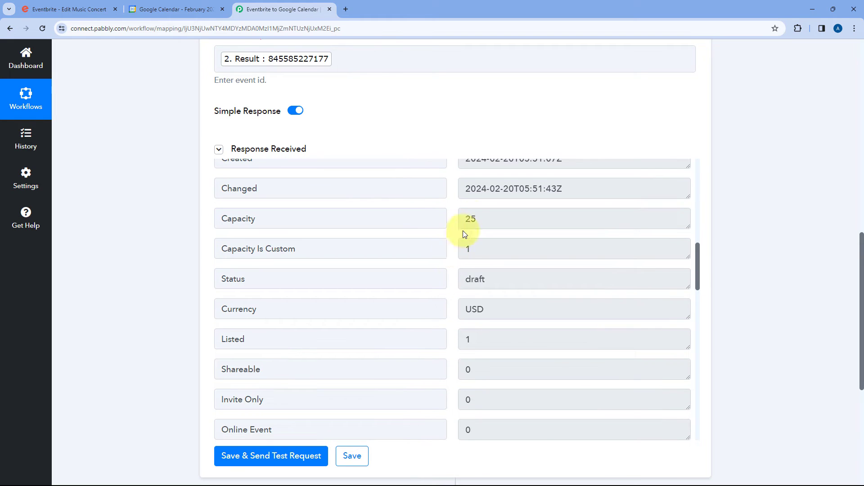
left_click(279, 218)
left_click(492, 225)
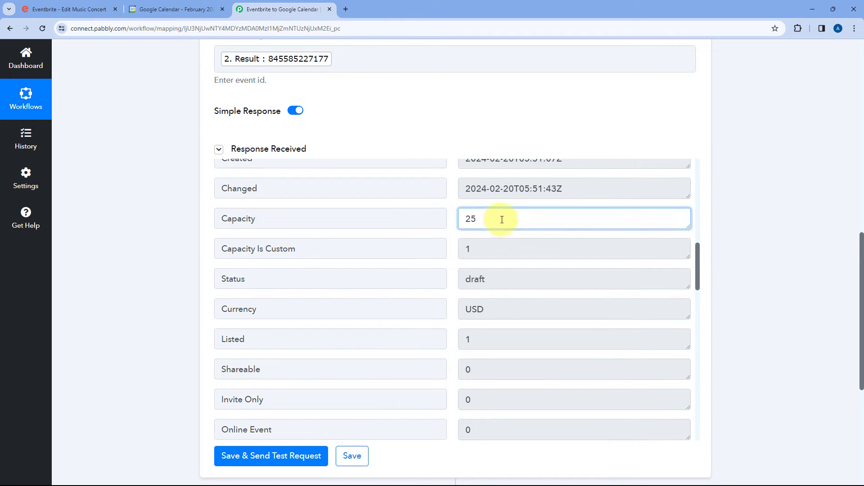
left_click_drag(502, 218, 457, 221)
left_click(451, 218)
scroll(453, 216, "down", 3)
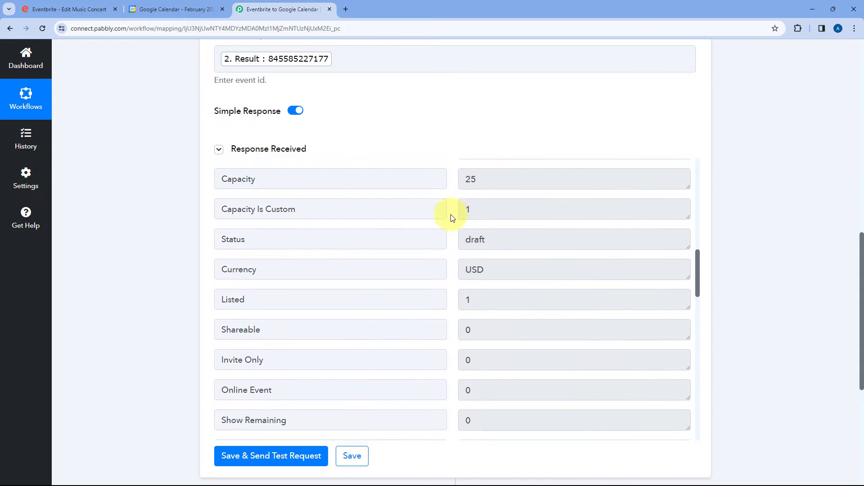
scroll(453, 205, "down", 10)
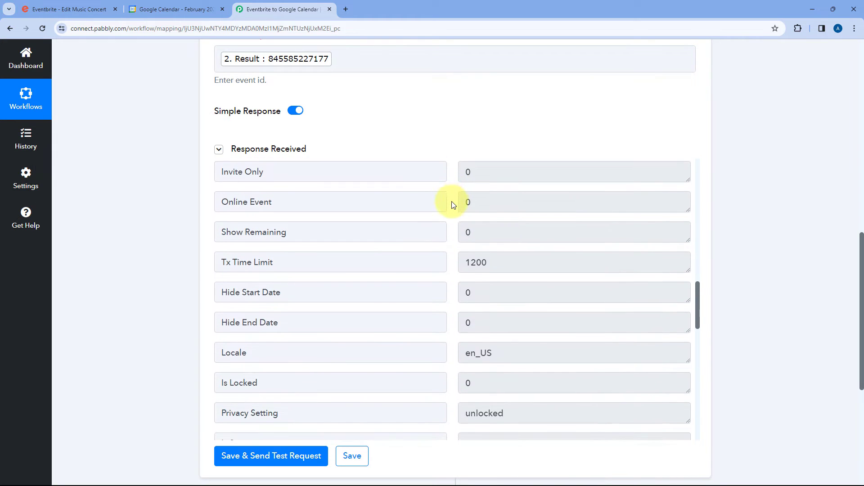
scroll(453, 205, "down", 4)
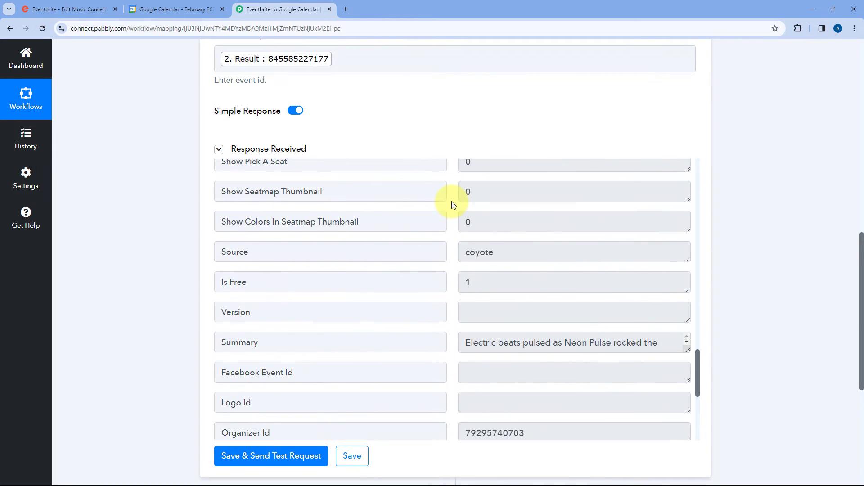
left_click_drag(688, 216, 686, 253)
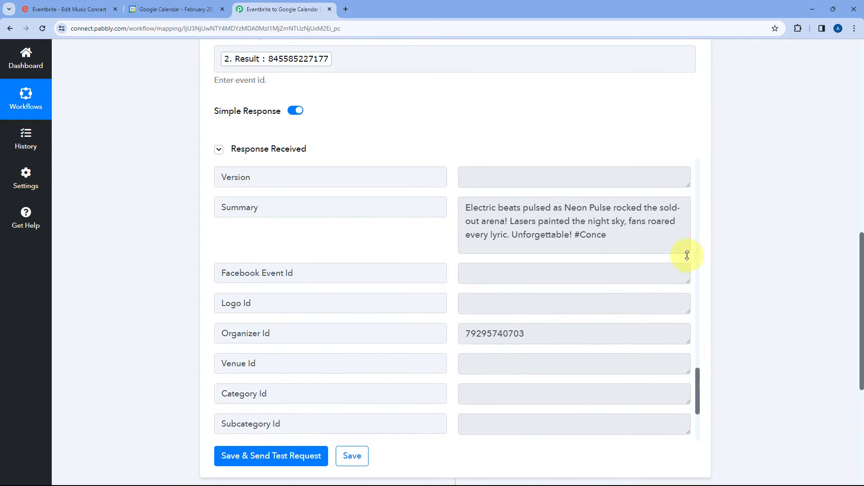
scroll(450, 250, "down", 3)
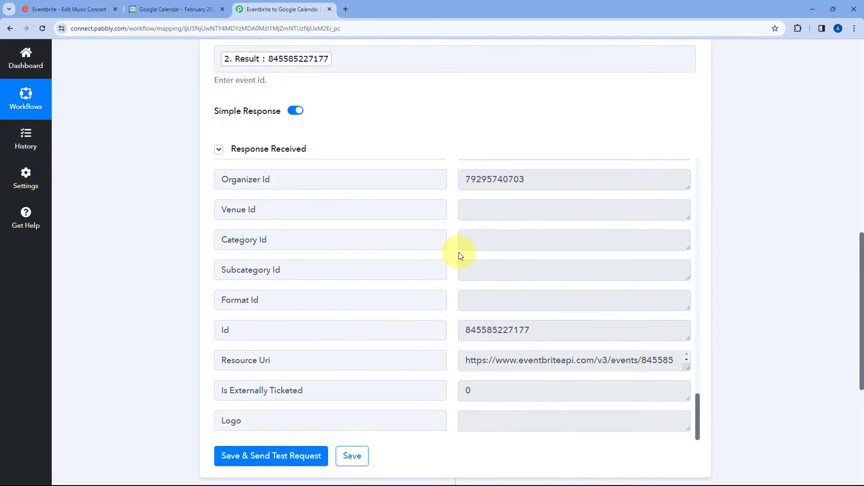
scroll(453, 257, "up", 10)
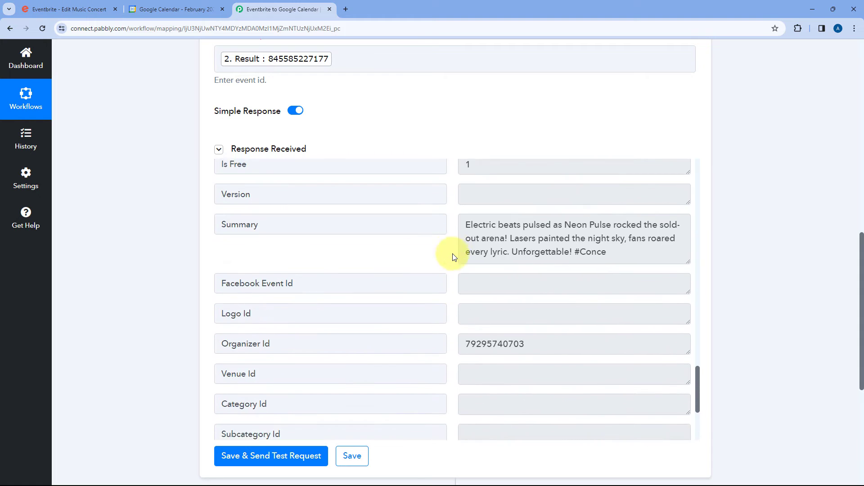
scroll(454, 257, "up", 14)
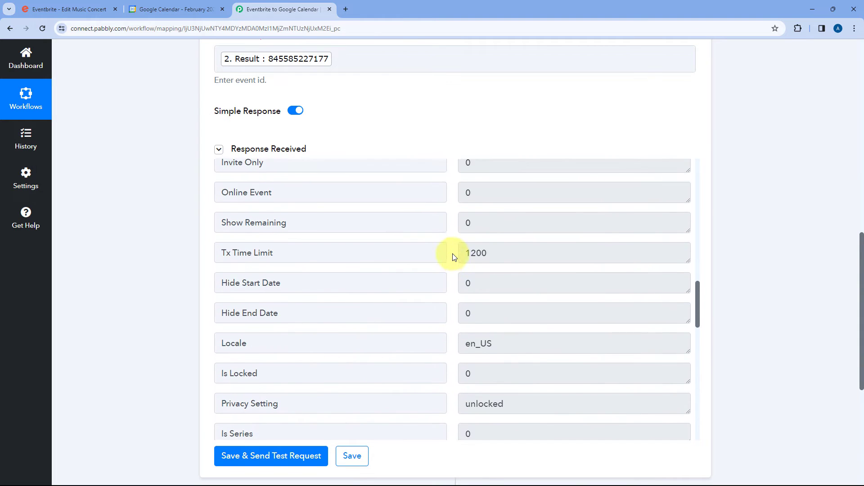
scroll(454, 256, "up", 6)
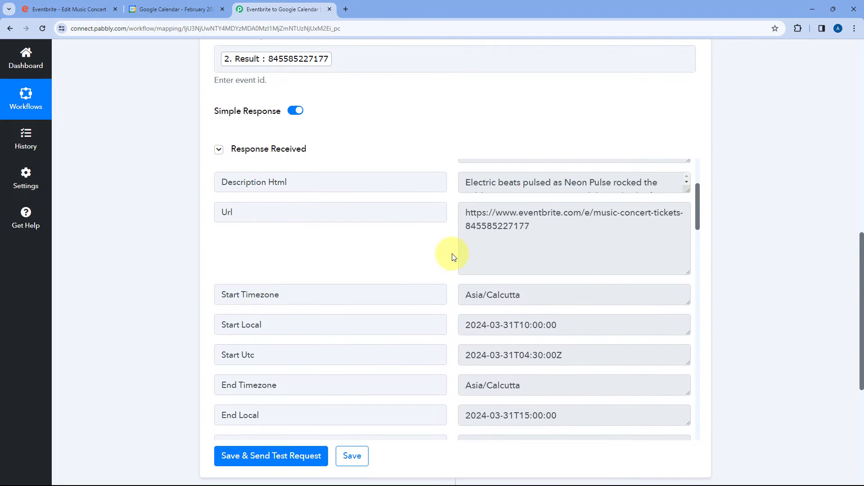
scroll(452, 256, "up", 2)
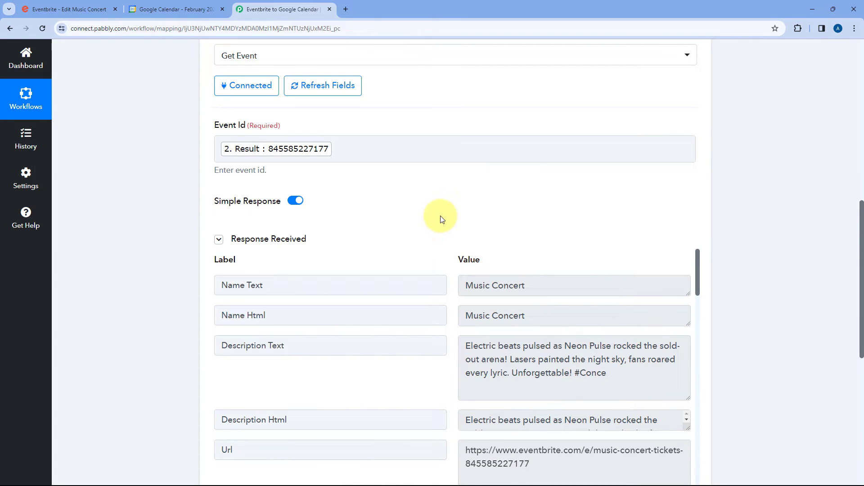
scroll(441, 219, "down", 1)
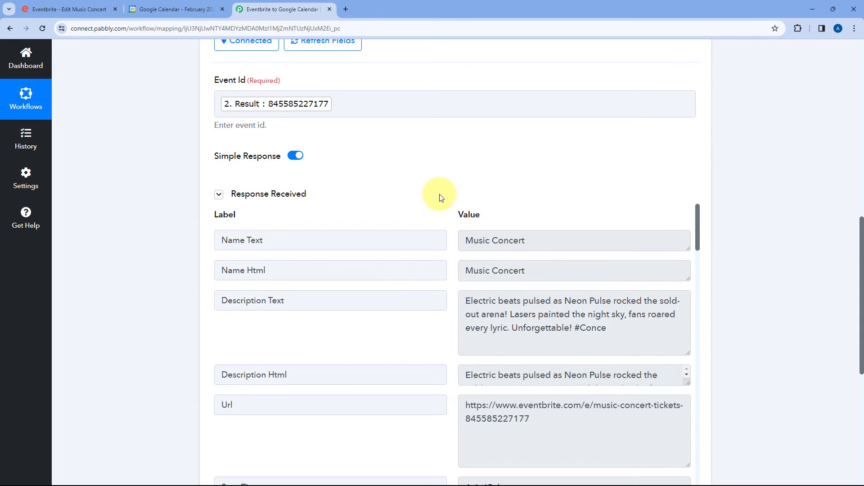
Glance at Google Calendar, then add a fourth action step after Get Event, search its apps for Google Ca and choose Google Calendar
left_click(198, 8)
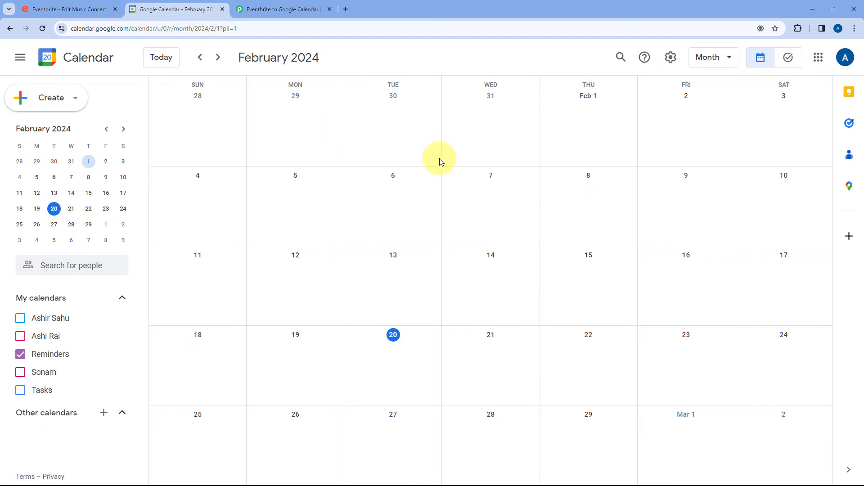
left_click(276, 7)
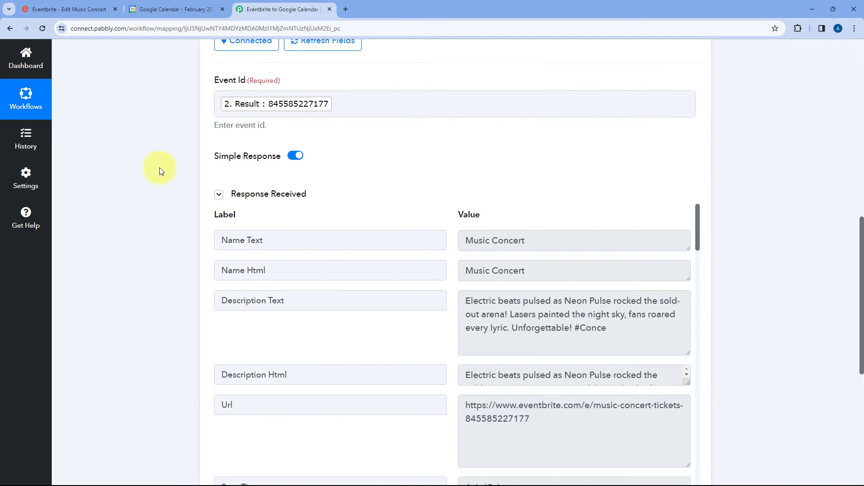
scroll(142, 225, "down", 6)
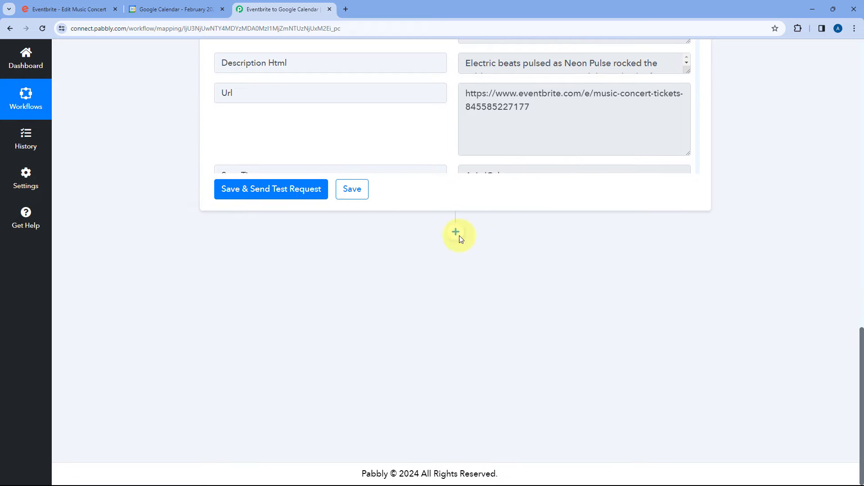
left_click(456, 232)
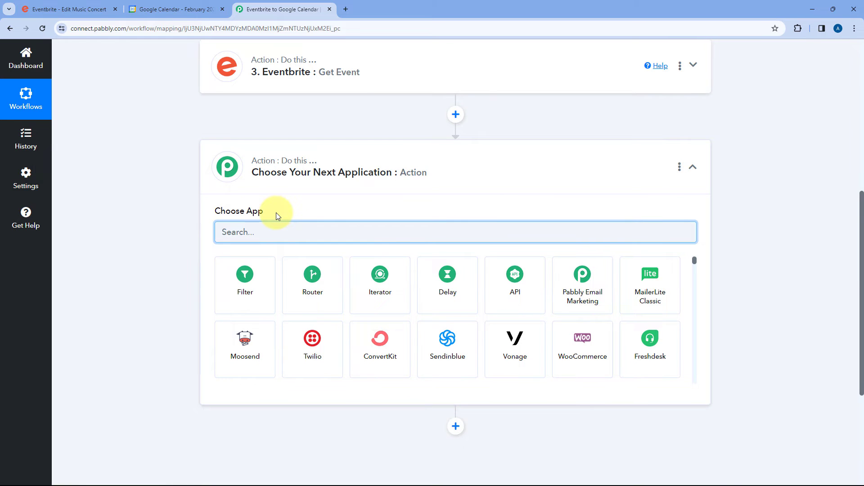
type("Google Ca")
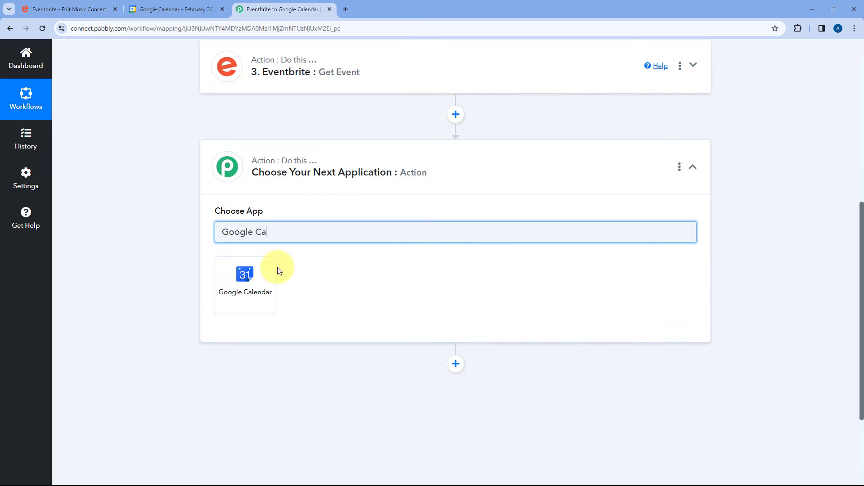
left_click(272, 288)
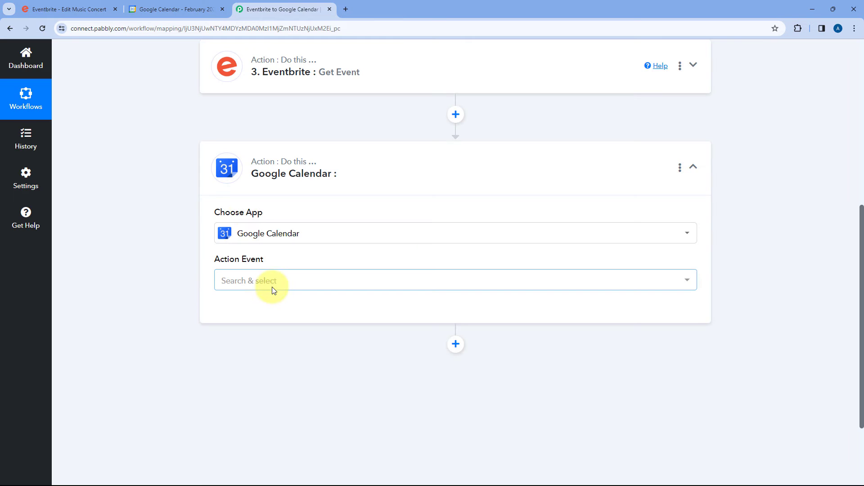
Set the Google Calendar step's action event to Create an Event
scroll(322, 220, "down", 1)
scroll(324, 217, "down", 2)
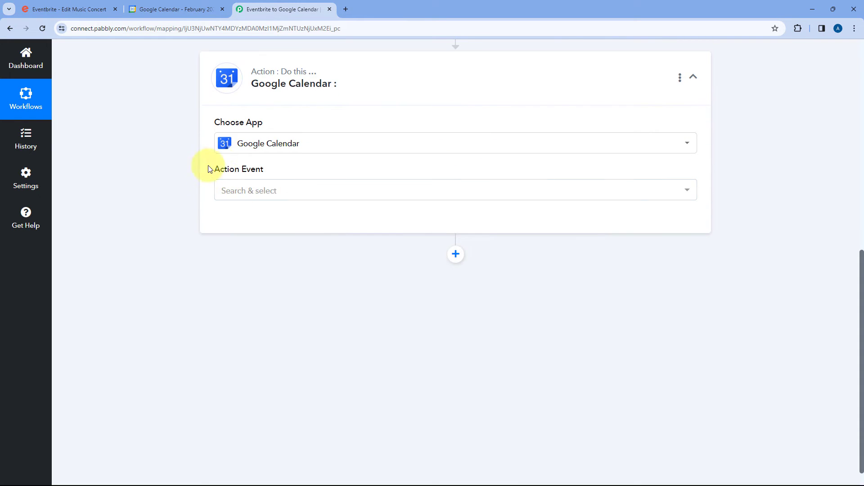
left_click(294, 185)
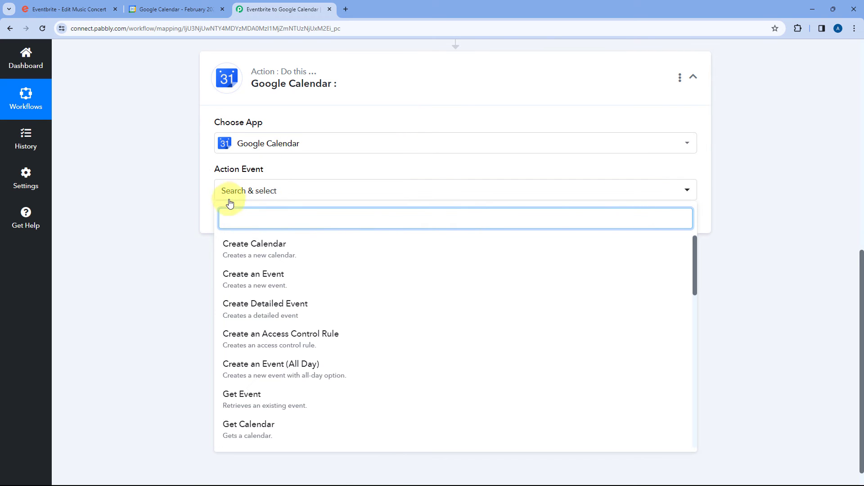
scroll(174, 242, "down", 1)
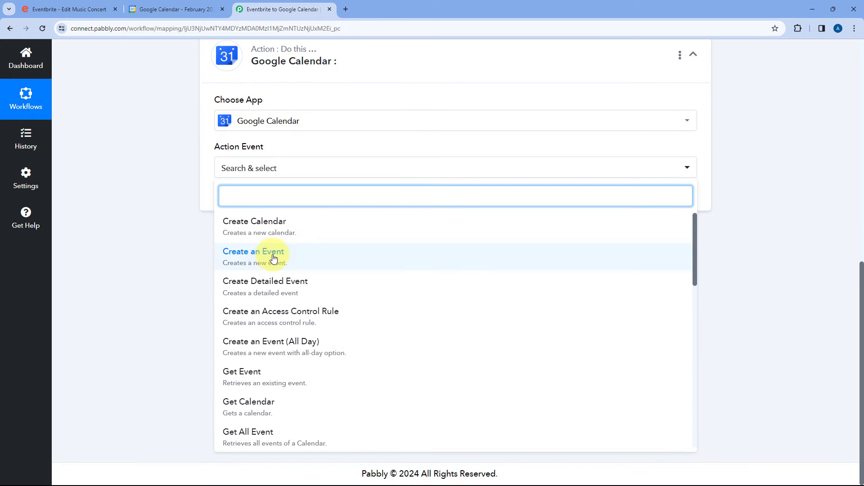
left_click(265, 255)
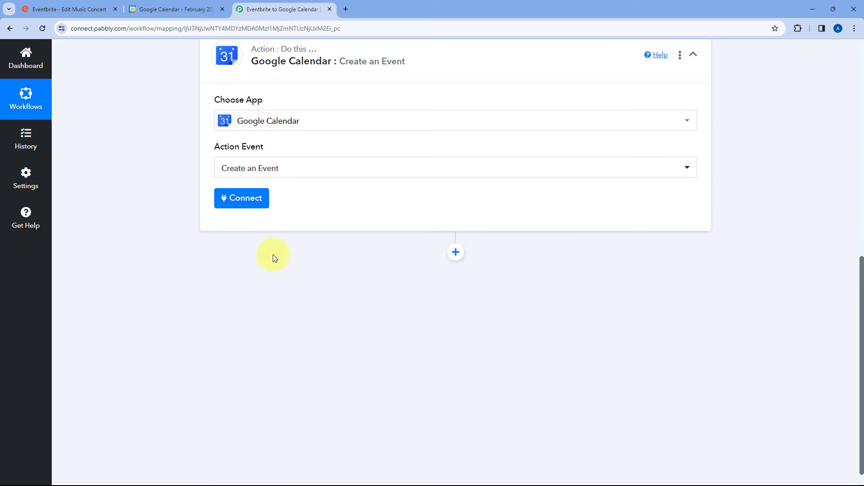
Connect the step through a new Google Calendar connection, signing in with Google and granting Pabbly Connect Calendar access
left_click(245, 199)
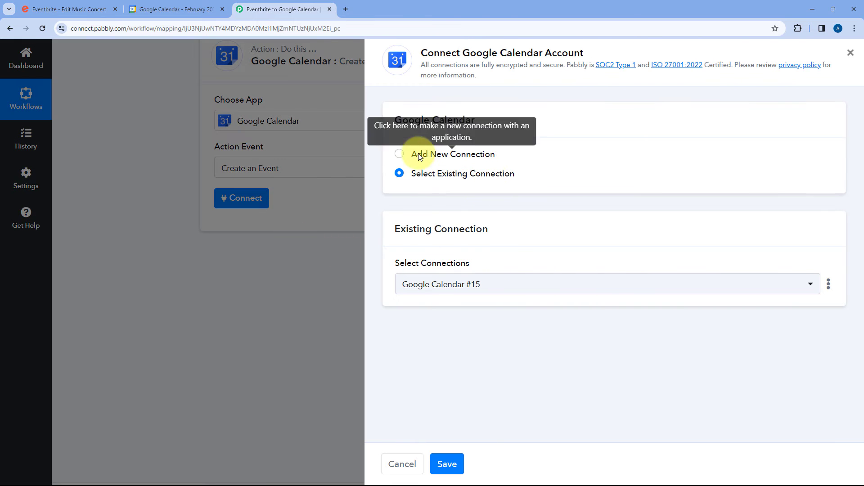
left_click(400, 155)
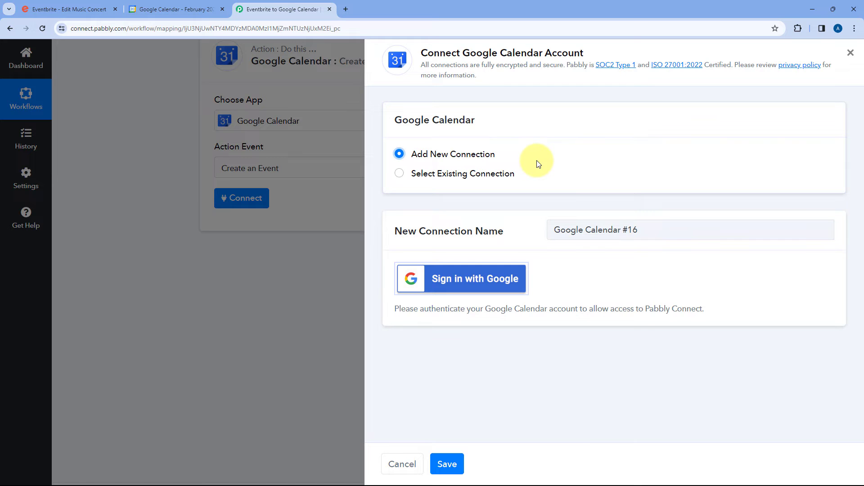
left_click(465, 285)
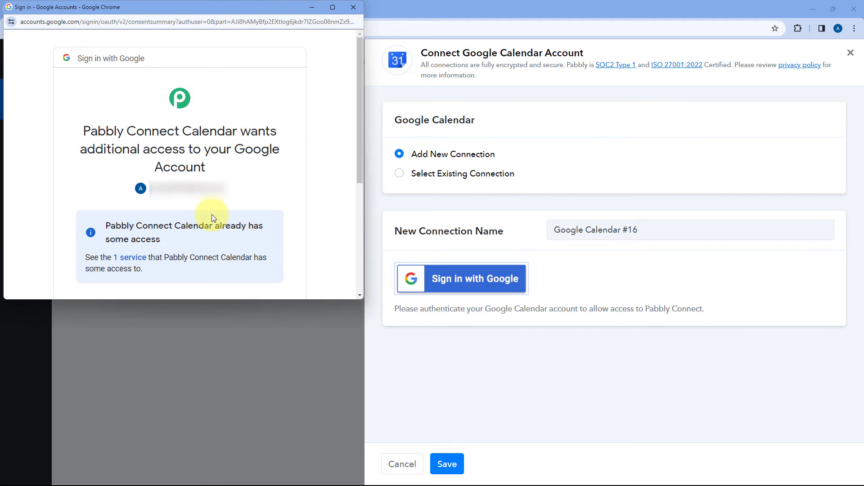
scroll(212, 214, "down", 2)
scroll(220, 212, "down", 2)
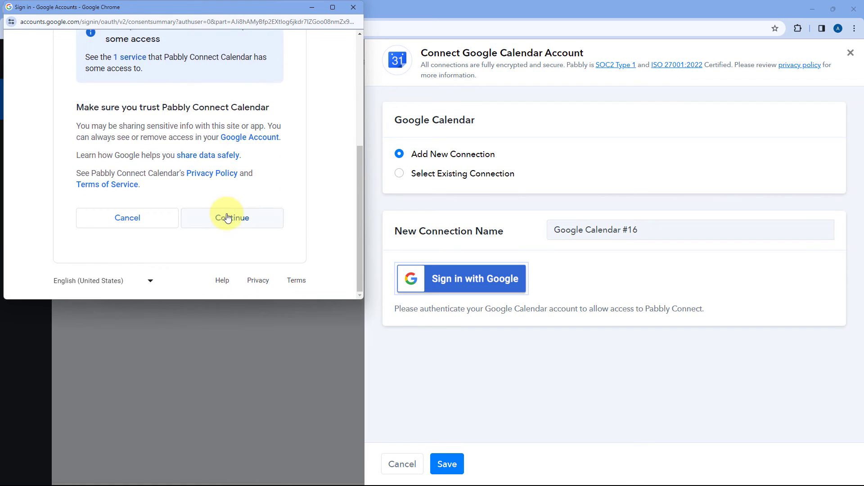
left_click(227, 218)
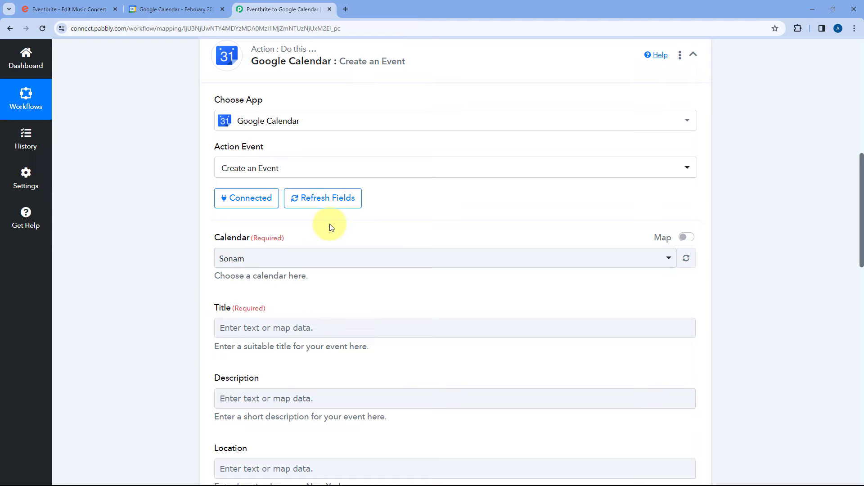
Check the available calendars in Google Calendar and set the Create an Event step's calendar to Reminders
left_click(182, 5)
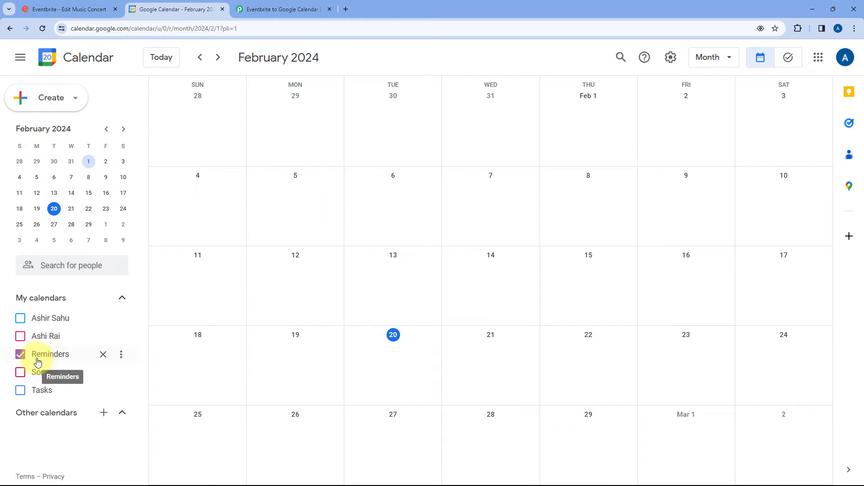
left_click(257, 6)
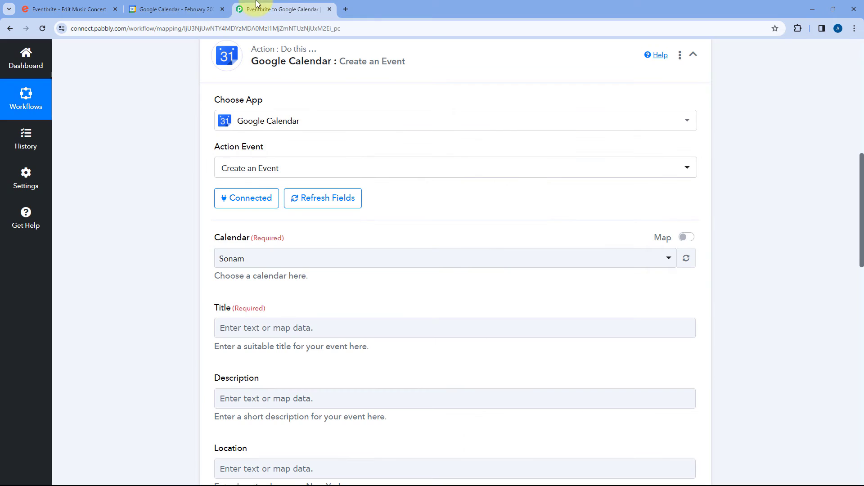
left_click(287, 263)
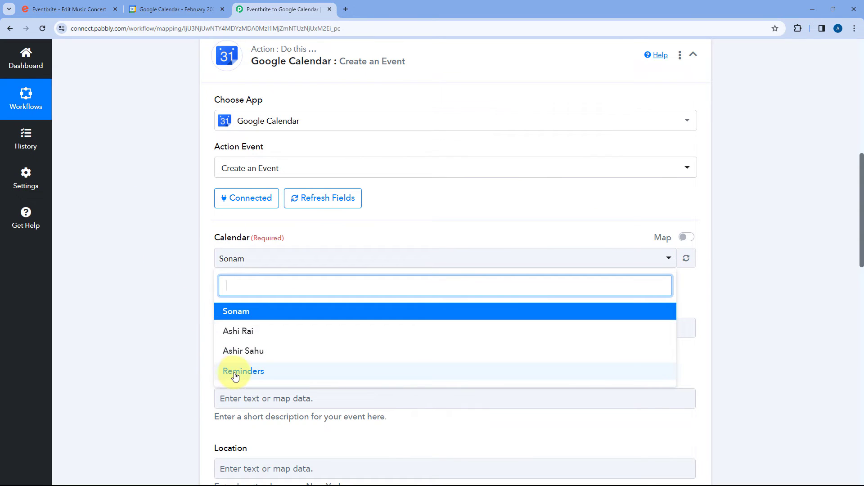
left_click(173, 9)
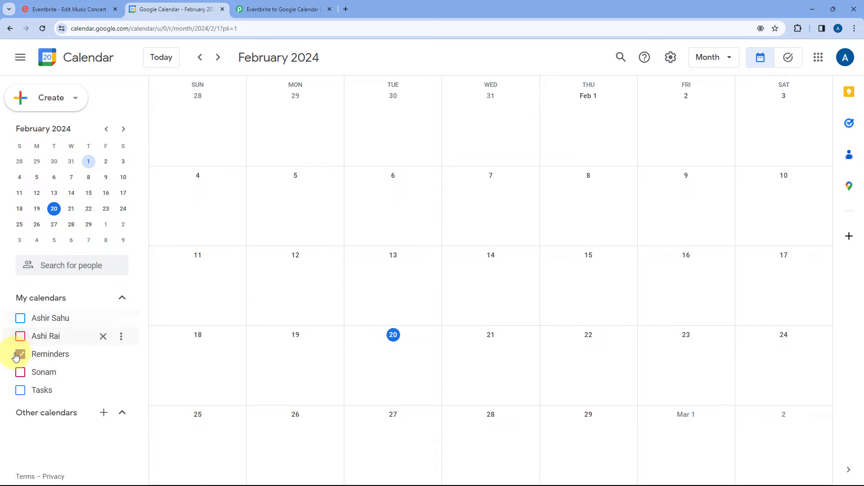
left_click(261, 9)
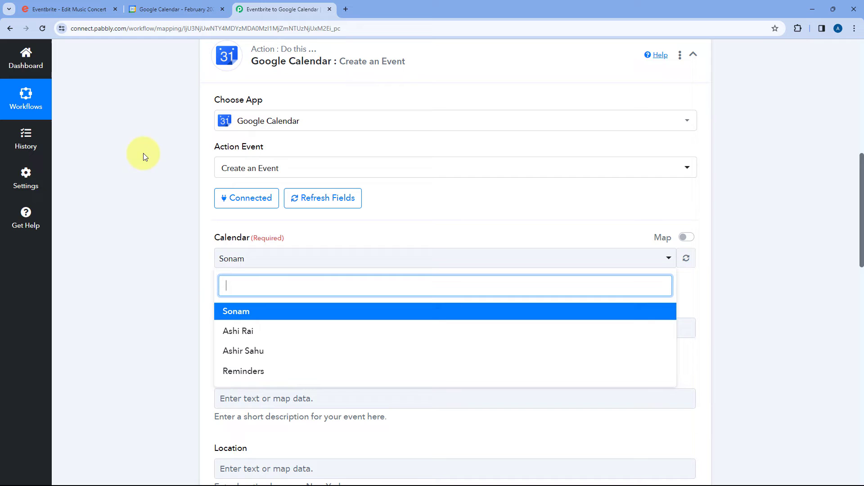
left_click(252, 370)
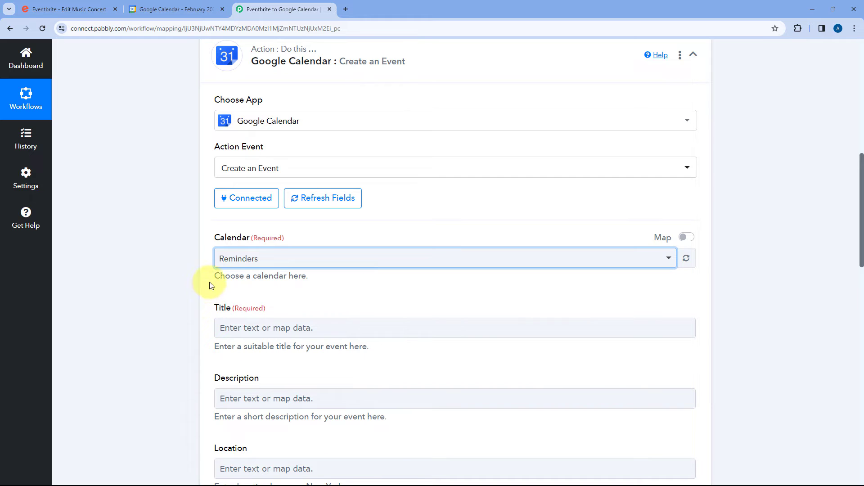
Glance at the Music Concert event in Eventbrite, then examine the Name Text value in the Get Event step's response
scroll(439, 213, "down", 2)
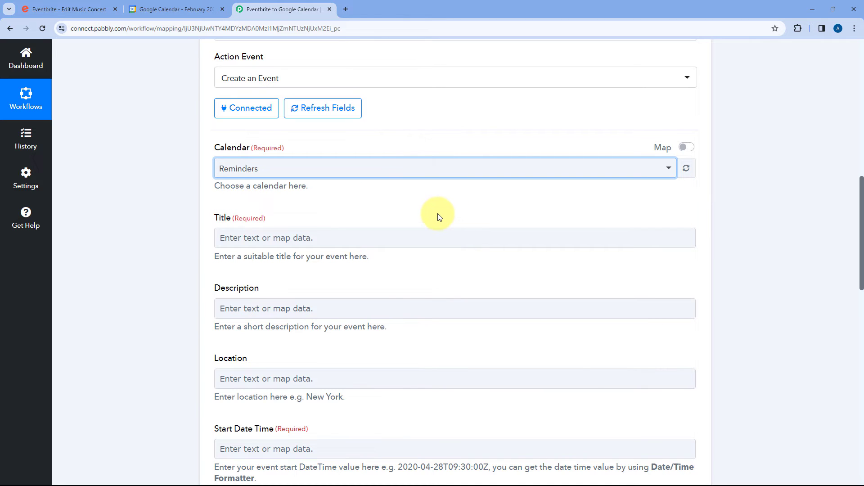
left_click(85, 9)
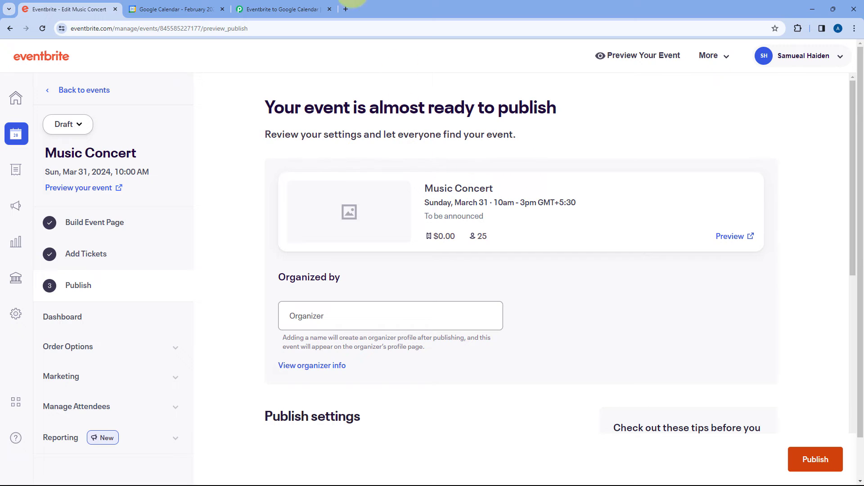
left_click(281, 9)
scroll(169, 165, "up", 2)
scroll(169, 165, "up", 5)
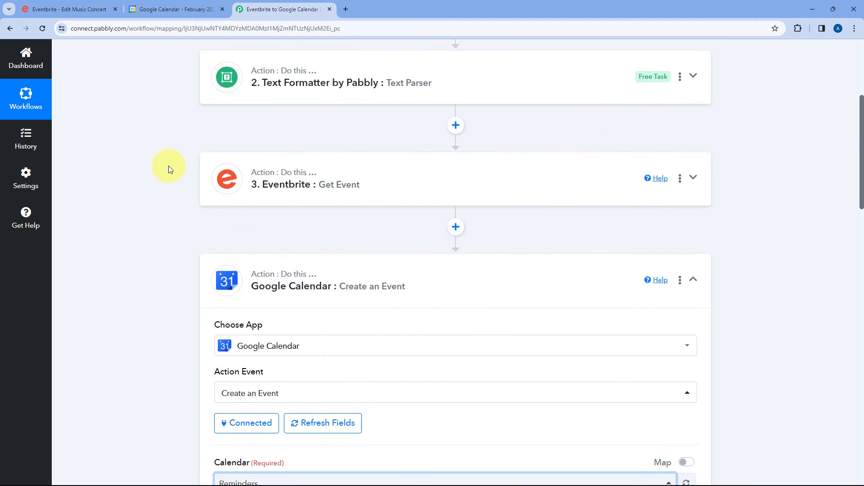
left_click(403, 179)
scroll(180, 205, "down", 8)
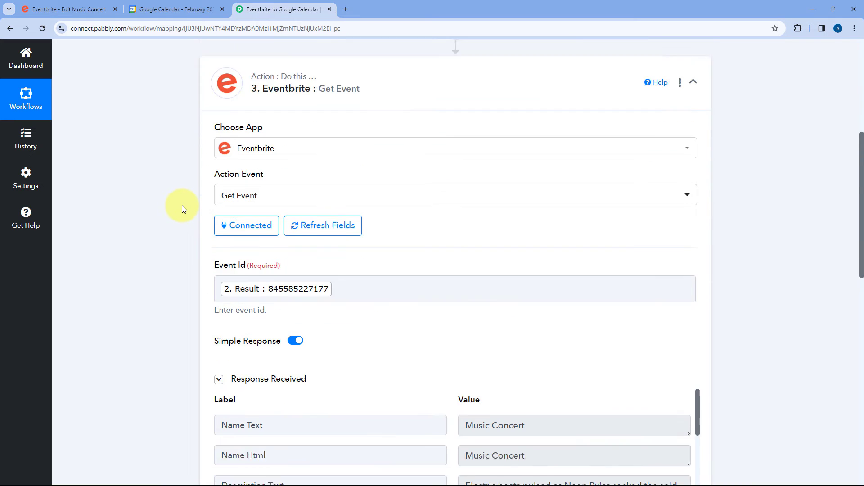
scroll(182, 208, "down", 1)
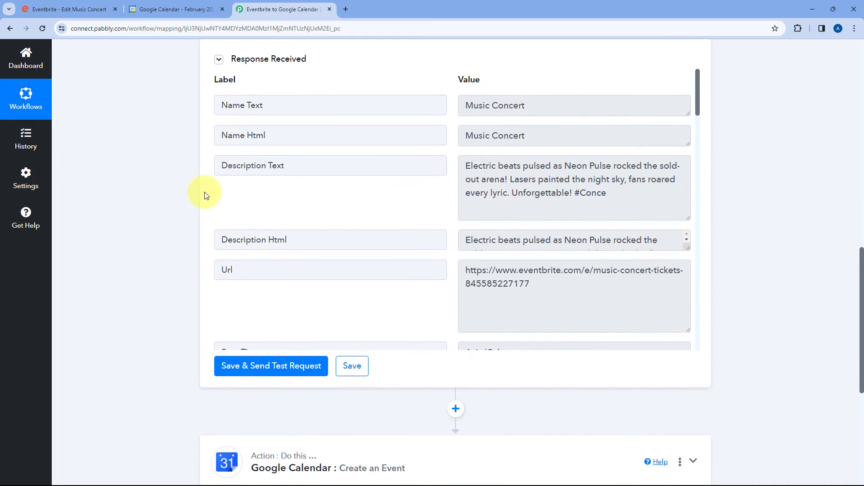
left_click_drag(526, 108, 454, 110)
left_click(453, 111)
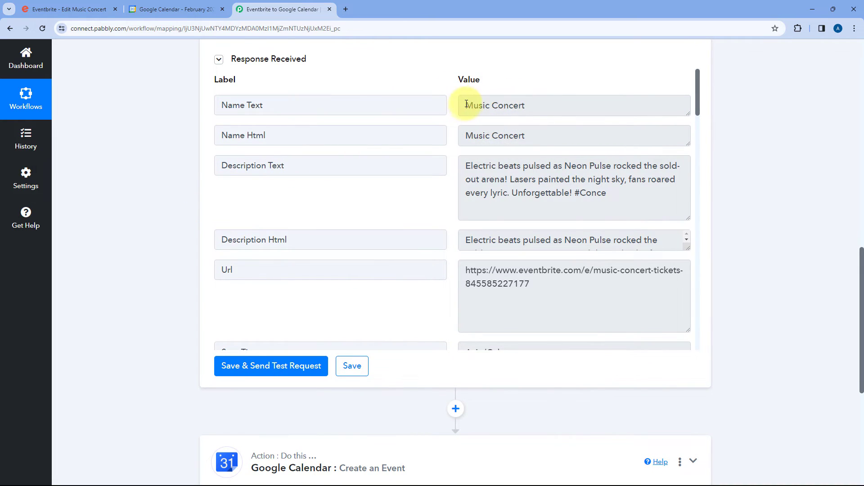
left_click_drag(466, 104, 531, 104)
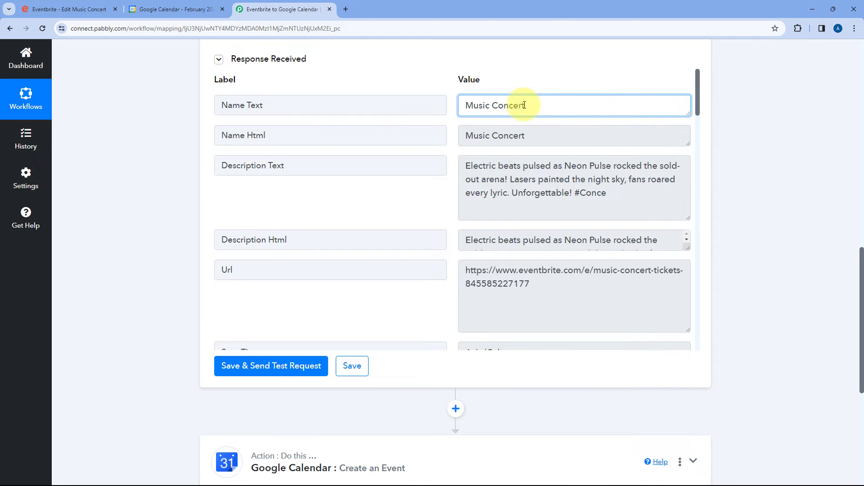
scroll(439, 85, "up", 2)
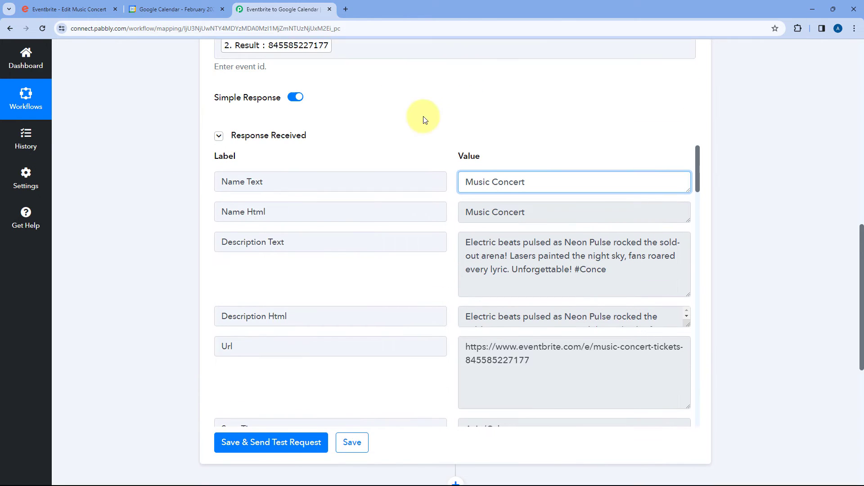
Reopen the Google Calendar step and map its Title to Name Text from the Get Event step
scroll(420, 119, "down", 5)
scroll(318, 228, "down", 2)
left_click(318, 228)
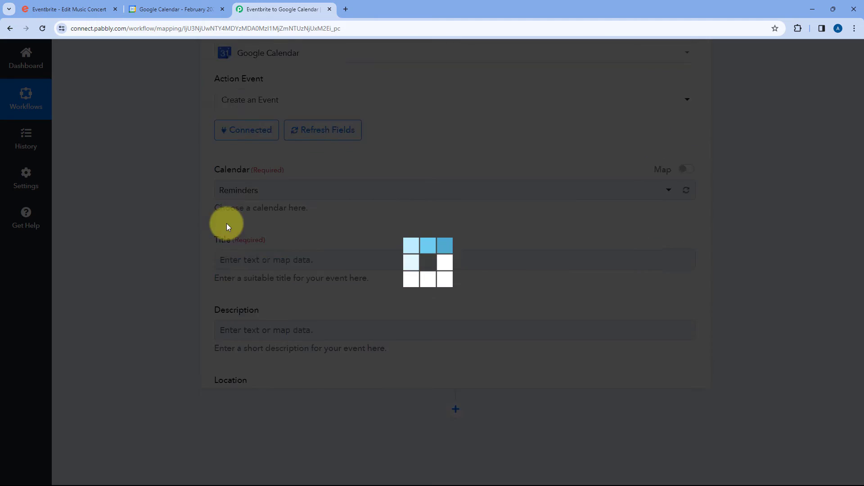
scroll(175, 226, "down", 7)
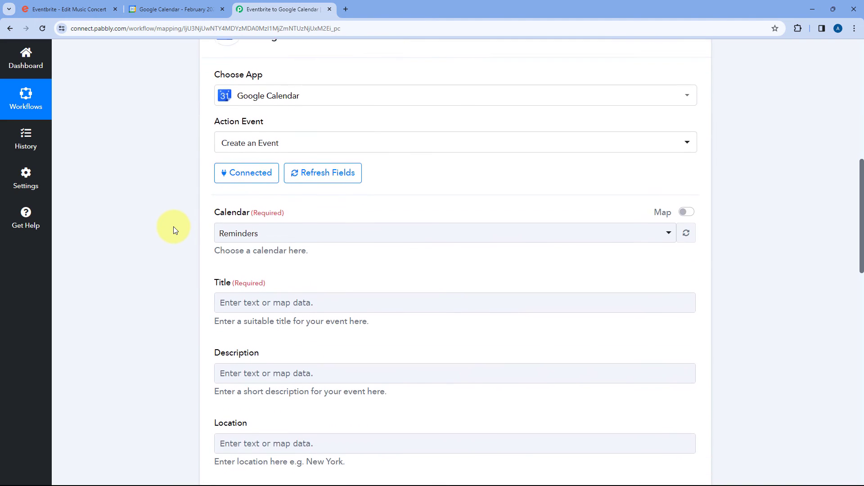
left_click(260, 126)
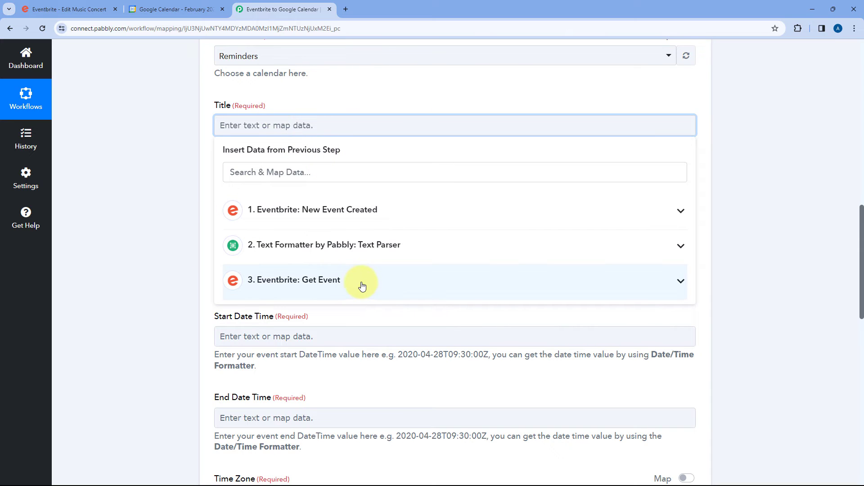
left_click(364, 281)
scroll(184, 263, "down", 5)
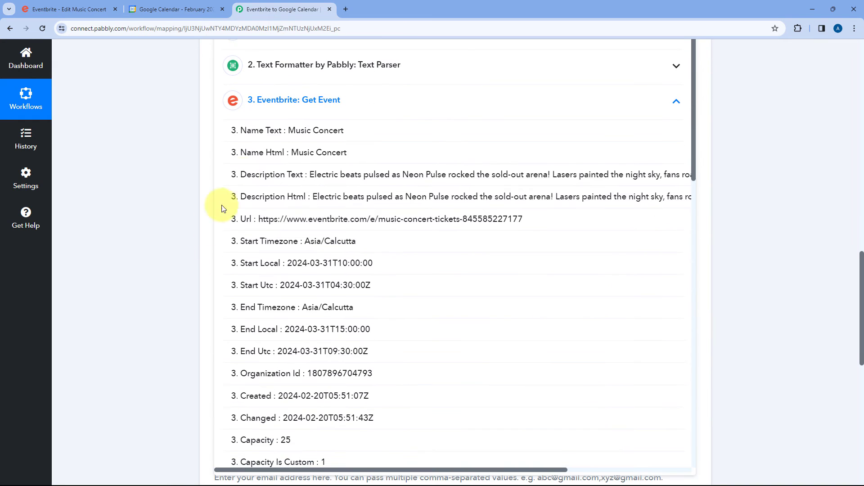
left_click(305, 131)
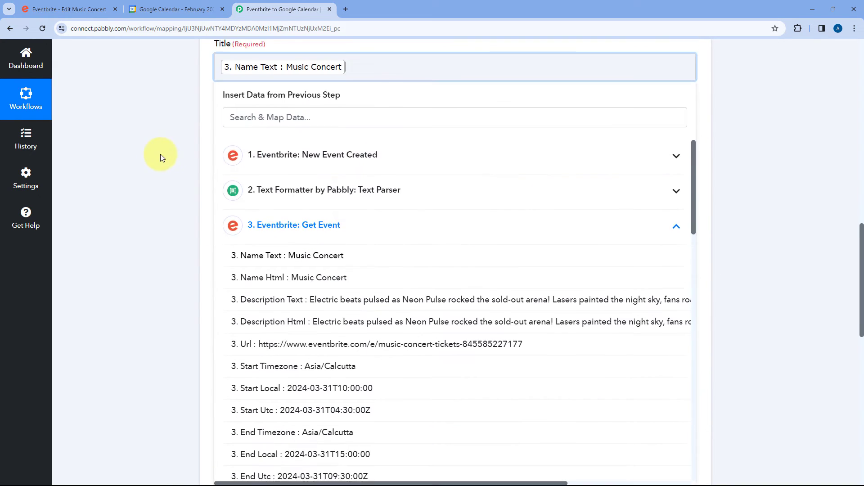
left_click(174, 156)
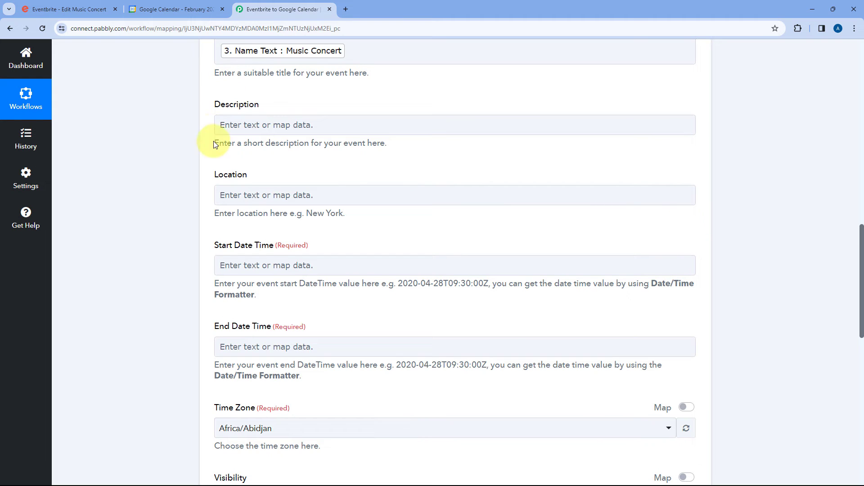
Map the calendar event's Description to Description Text from the Get Event step
left_click(279, 126)
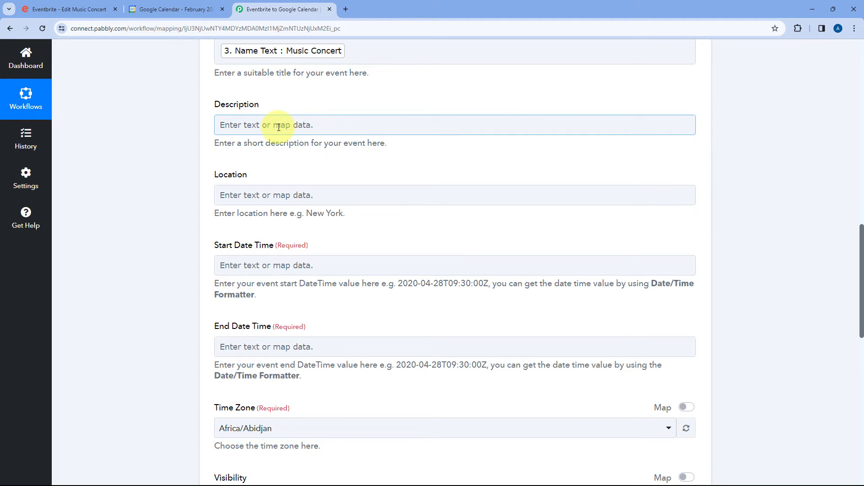
left_click(278, 126)
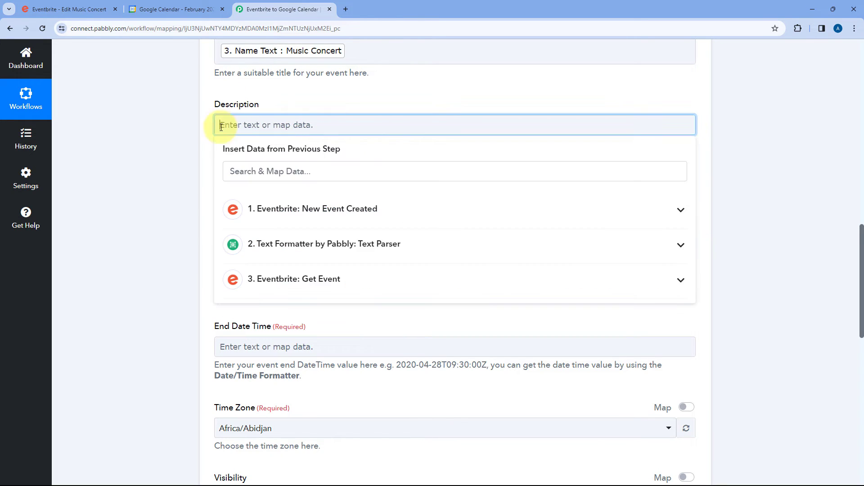
left_click(315, 280)
scroll(173, 274, "down", 3)
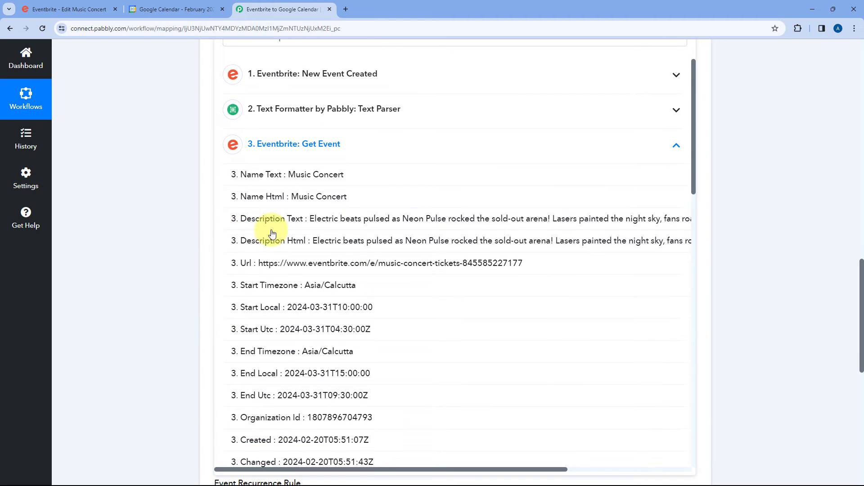
left_click(313, 220)
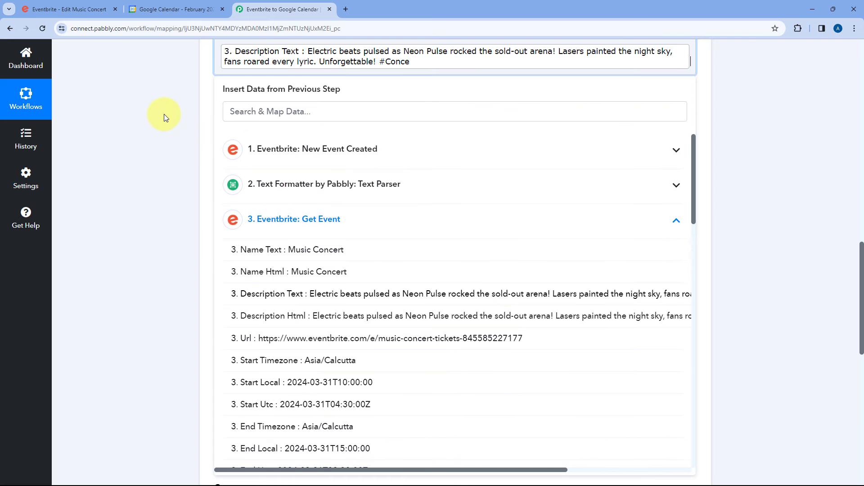
left_click(164, 112)
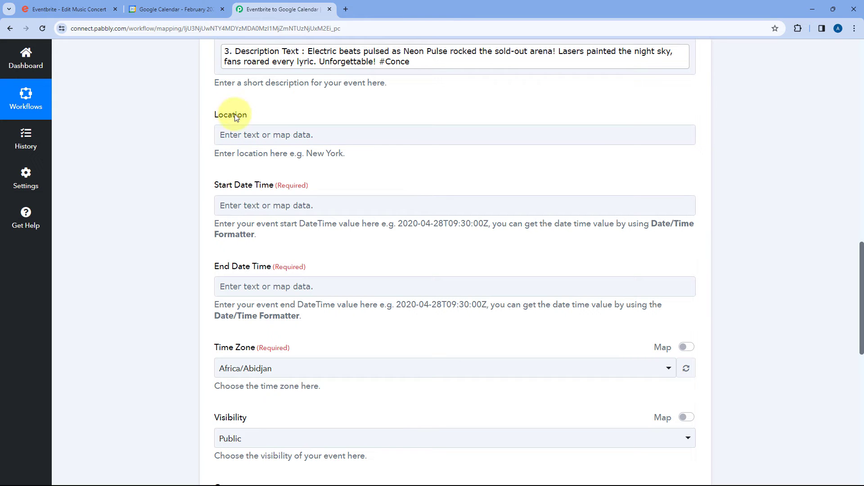
Look through the Get Event data for a value to fill Location, and check the Music Concert event's venue in Eventbrite
left_click(291, 135)
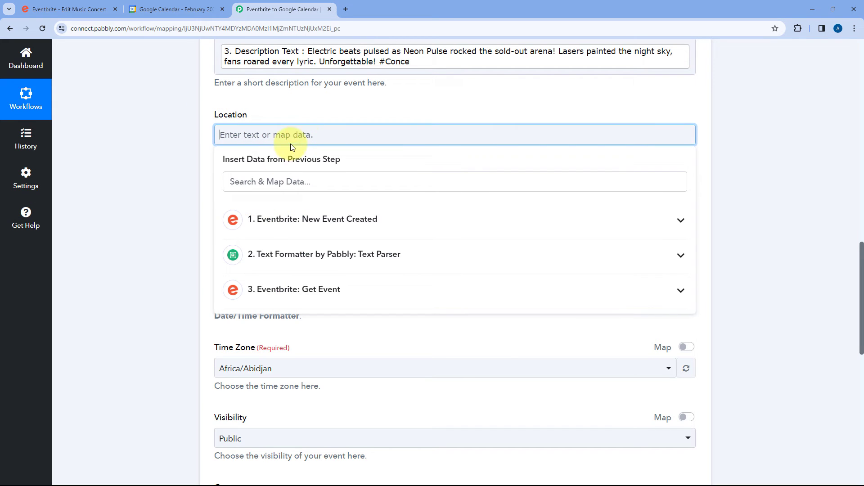
left_click(311, 290)
scroll(150, 252, "down", 8)
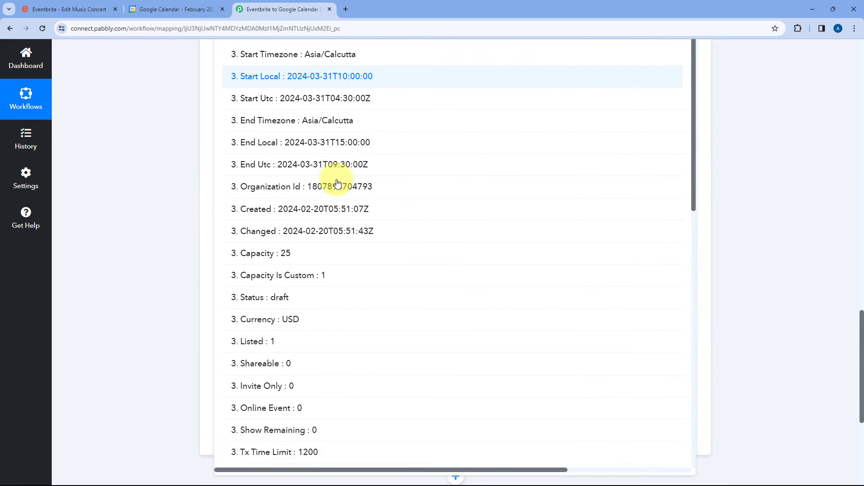
scroll(338, 183, "down", 7)
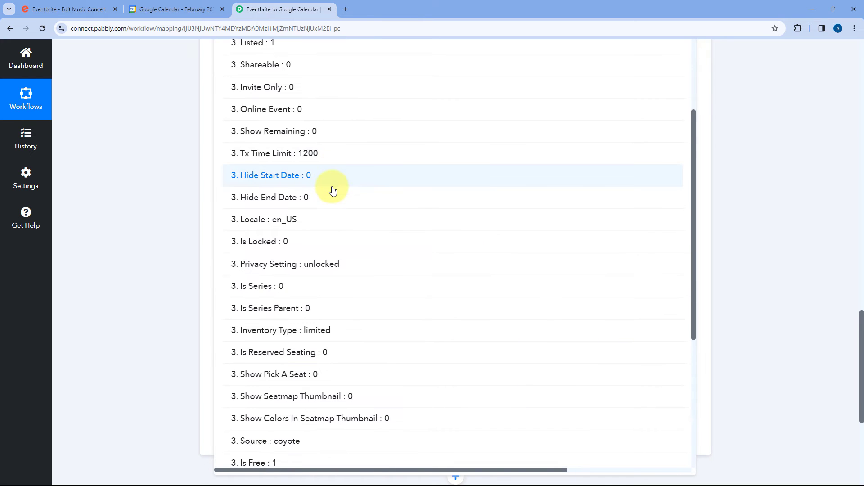
scroll(333, 190, "down", 6)
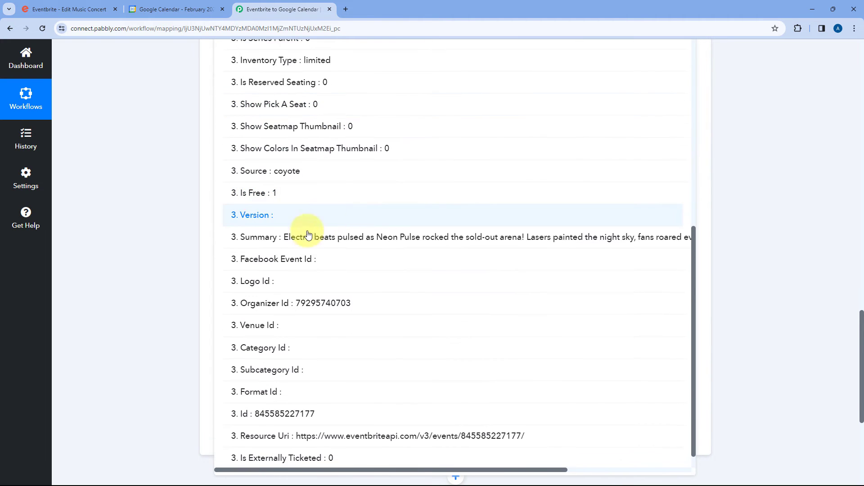
scroll(307, 234, "down", 1)
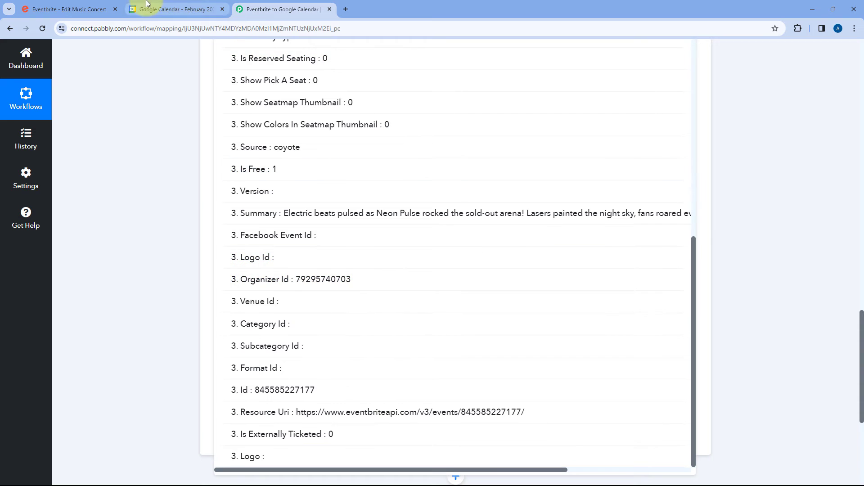
left_click(73, 9)
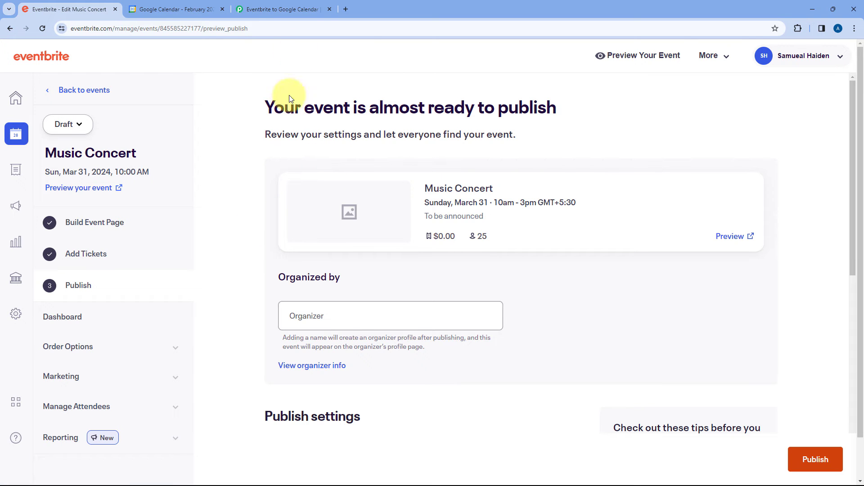
left_click(293, 9)
left_click(172, 149)
scroll(174, 146, "up", 3)
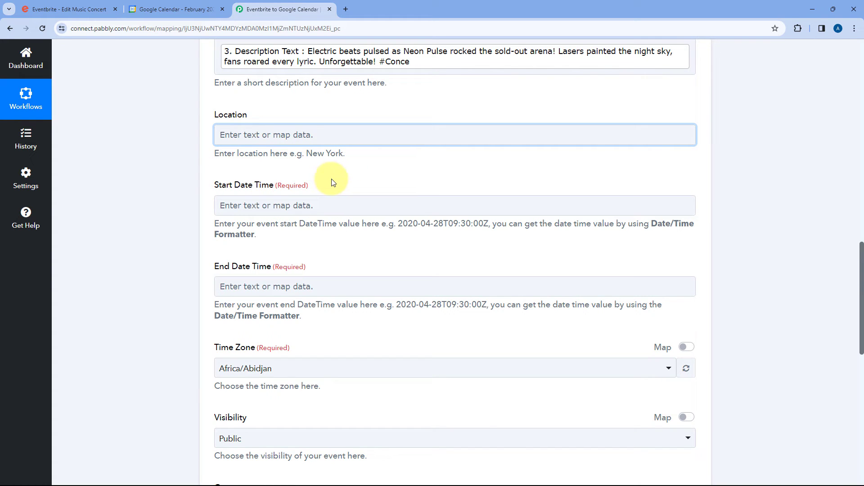
Map the calendar event's Start Date Time to Start Utc from the Get Event step
scroll(333, 182, "down", 2)
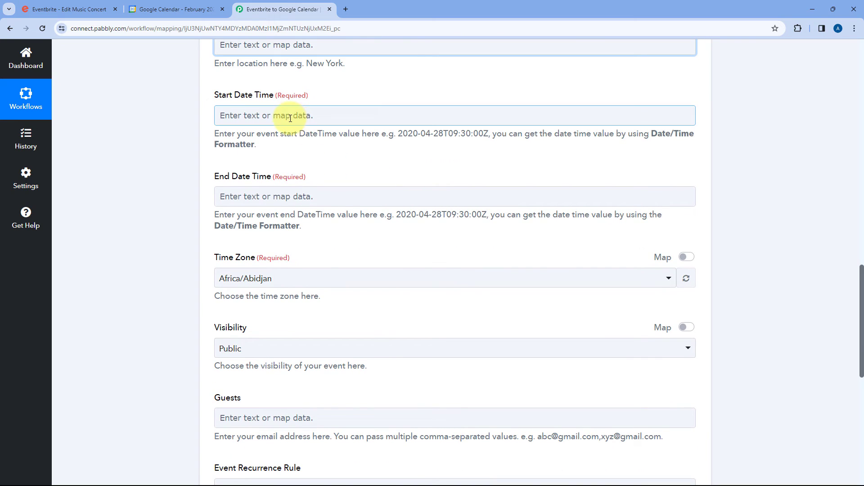
left_click(290, 118)
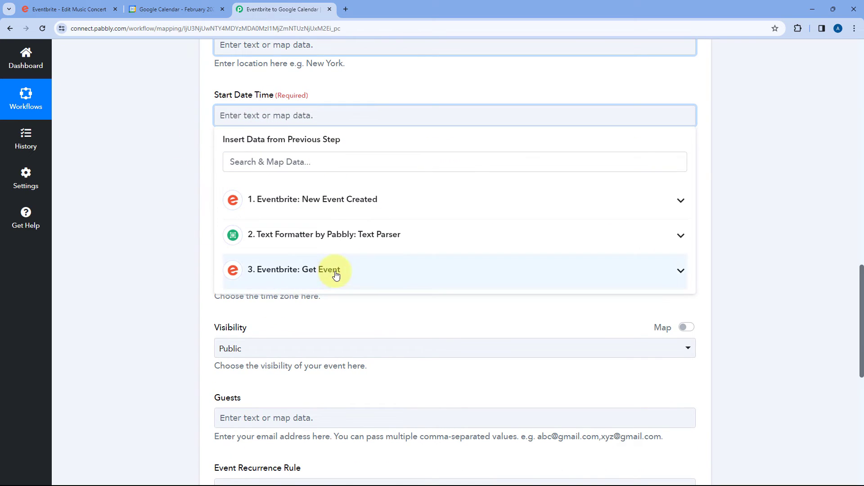
left_click(356, 270)
scroll(179, 247, "down", 3)
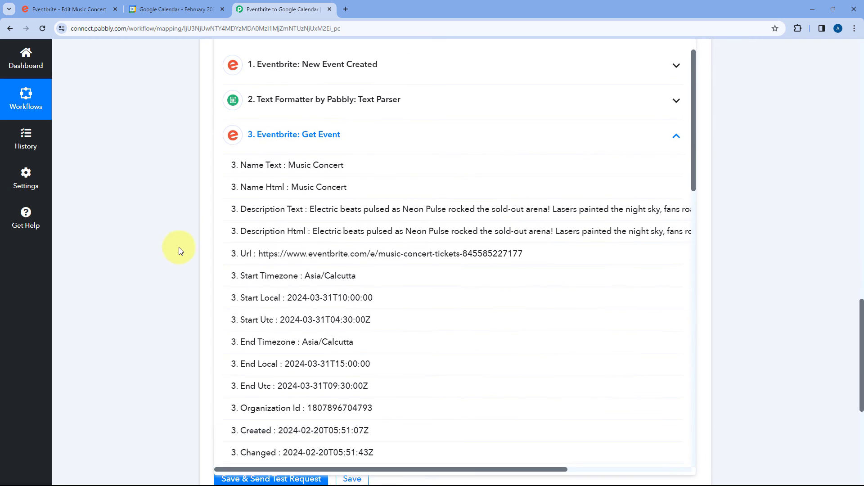
scroll(280, 212, "down", 1)
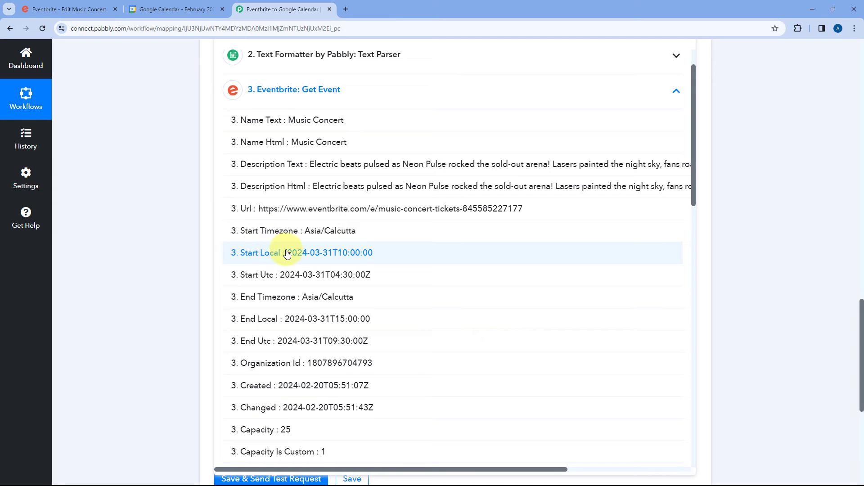
left_click(260, 280)
left_click(158, 185)
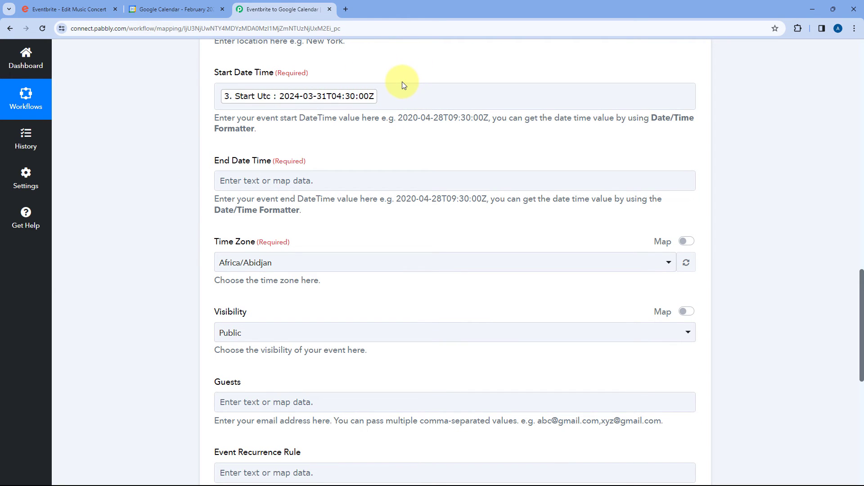
Map the calendar event's End Date Time to End Utc from the Get Event step
left_click(250, 181)
scroll(189, 188, "down", 2)
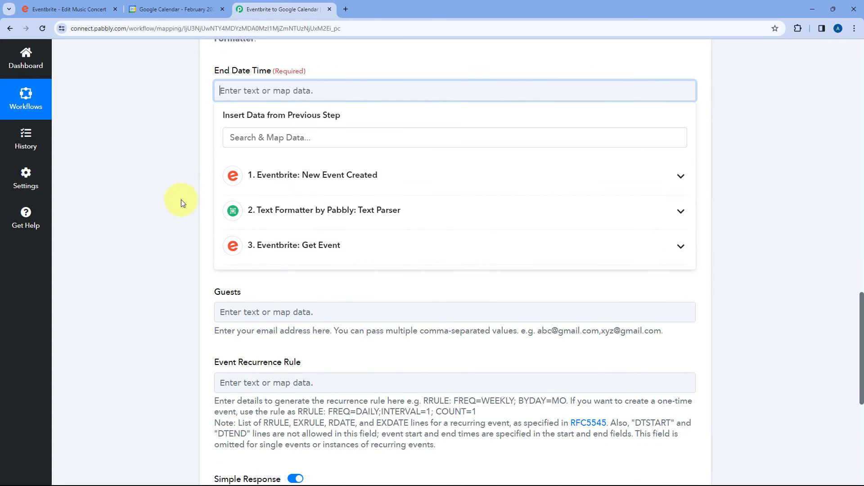
left_click(327, 252)
scroll(296, 298, "down", 3)
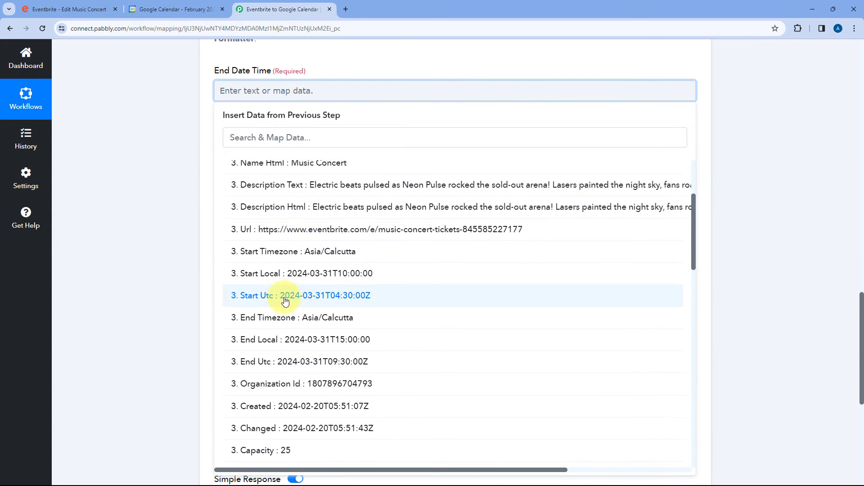
scroll(288, 306, "down", 1)
scroll(279, 292, "down", 2)
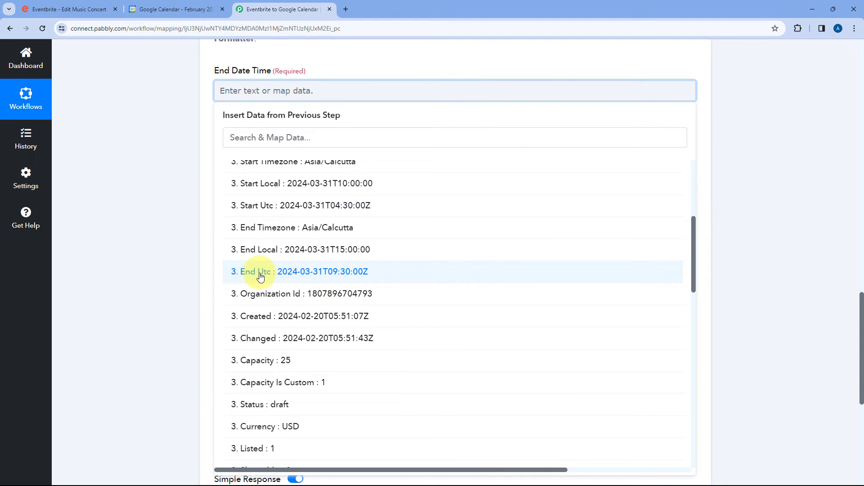
left_click(186, 185)
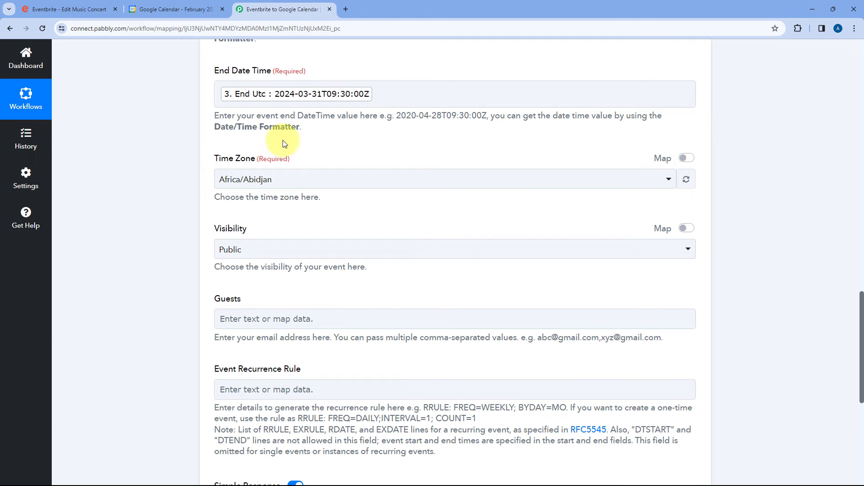
Enable mapping for Time Zone and replace its preset value with Start Timezone from the Get Event step
left_click(686, 159)
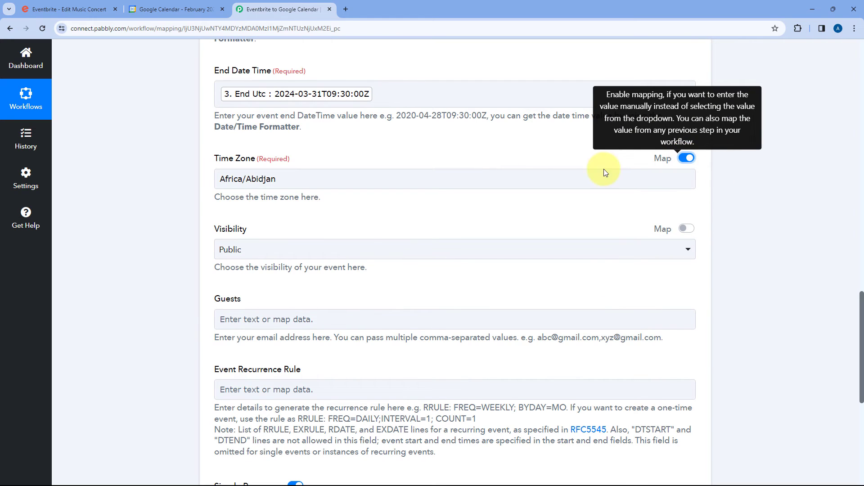
triple_click(303, 179)
key("BackSpace")
left_click(317, 152)
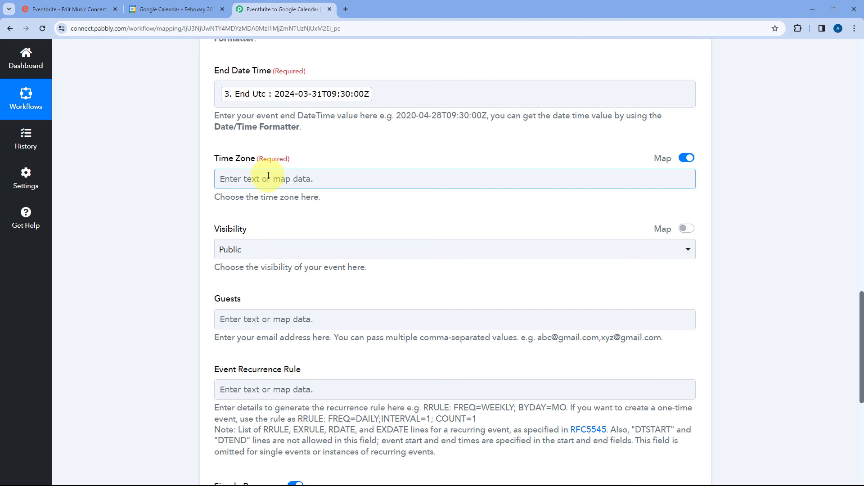
left_click(268, 177)
scroll(193, 225, "down", 1)
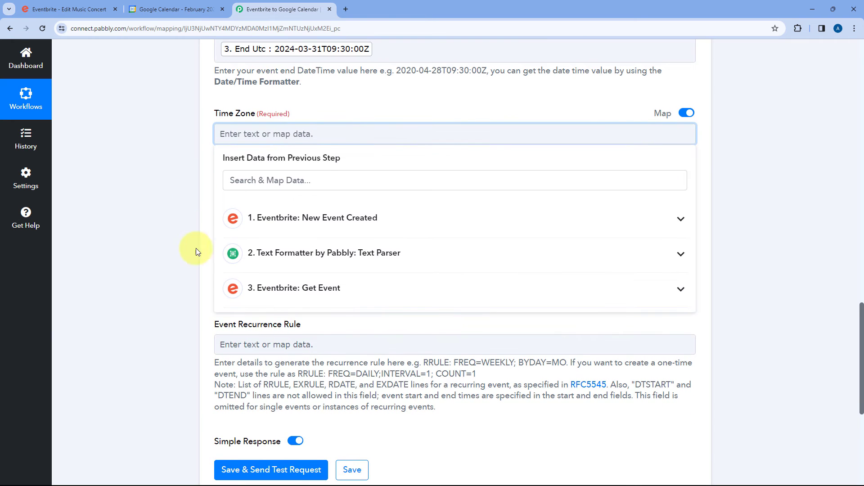
left_click(315, 295)
scroll(265, 314, "down", 3)
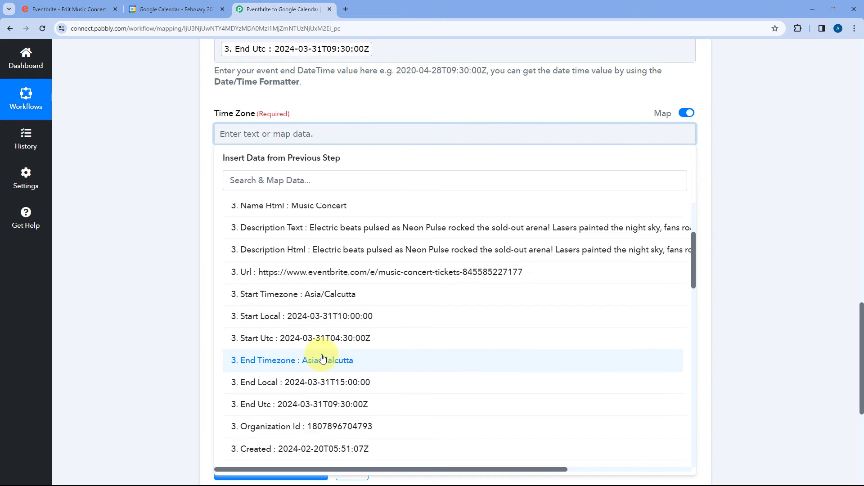
left_click(296, 295)
left_click(353, 99)
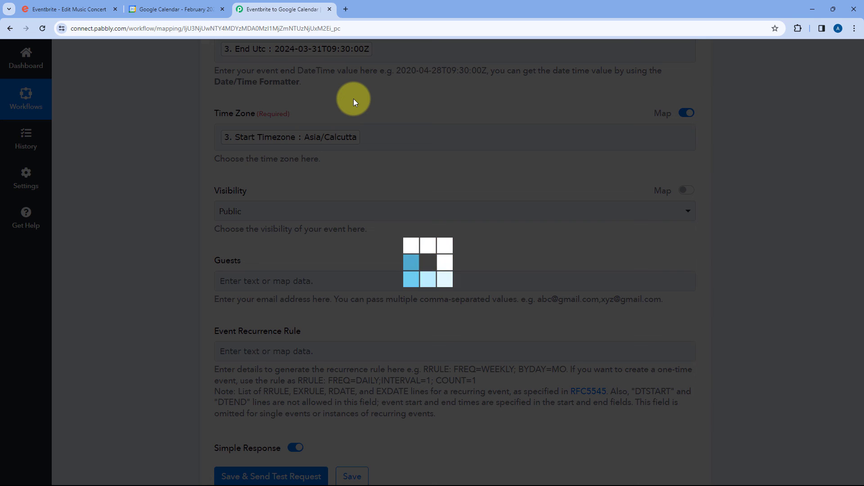
Check the Reminders calendar in Google Calendar and the Music Concert event in Eventbrite, and return to the Pabbly Connect workflow
left_click(152, 9)
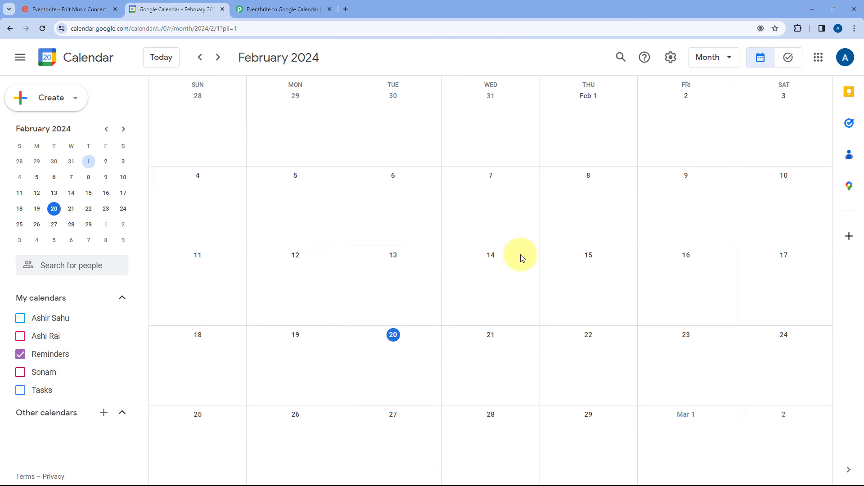
left_click(96, 5)
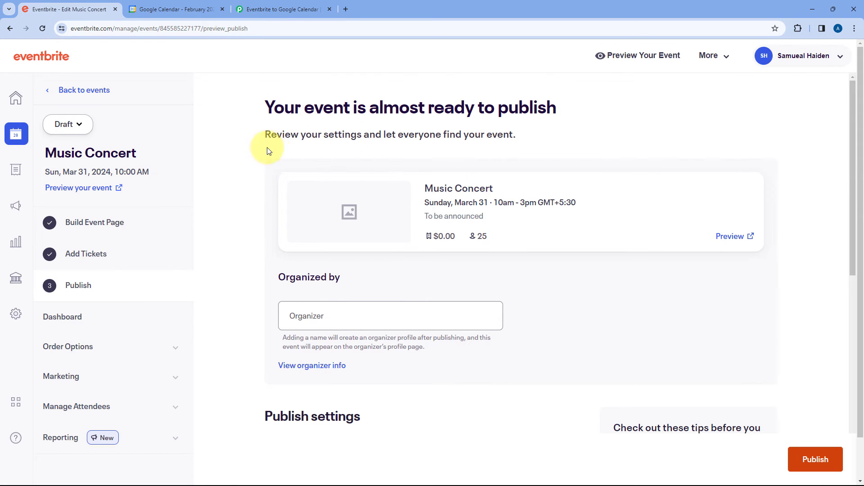
left_click(201, 5)
left_click(259, 11)
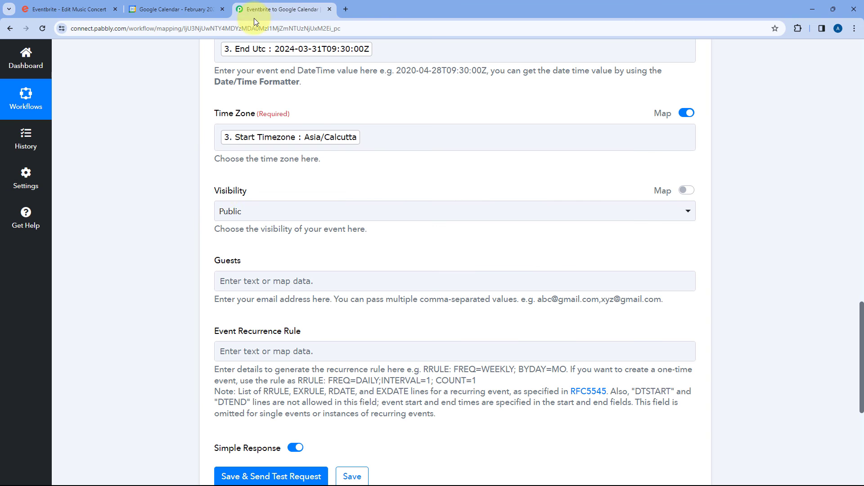
Review the Visibility options for the calendar event and choose Public
scroll(175, 192, "down", 1)
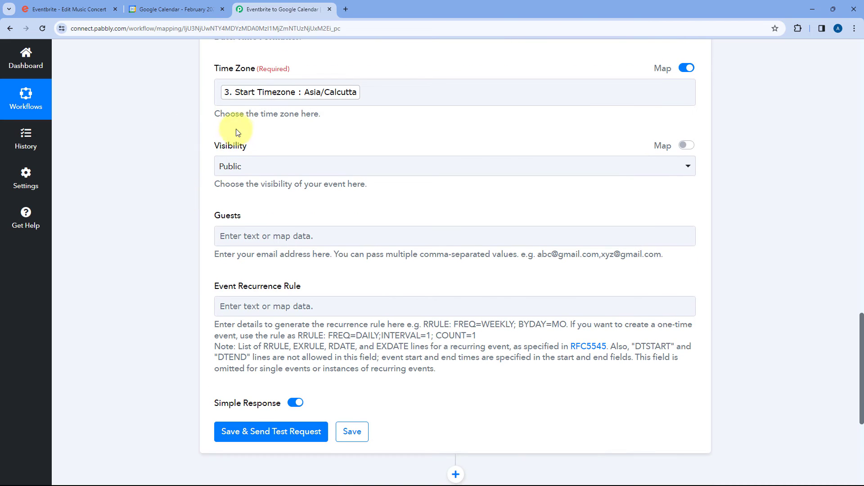
left_click(335, 165)
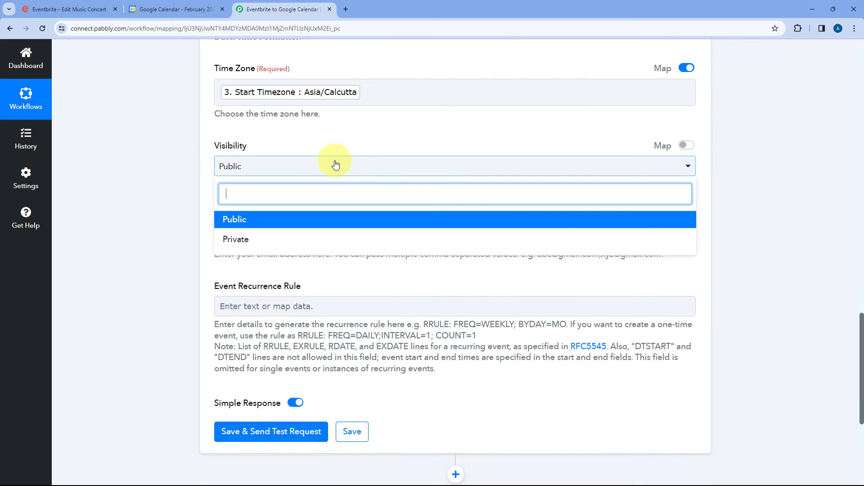
left_click(250, 221)
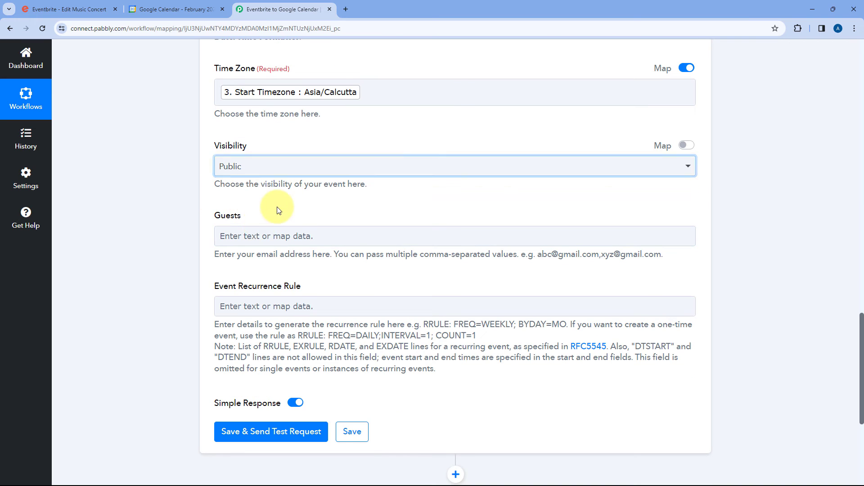
Check the Music Concert event in Eventbrite, then review the Guests and Event Recurrence Rule fields in the Pabbly Connect step
scroll(270, 203, "down", 1)
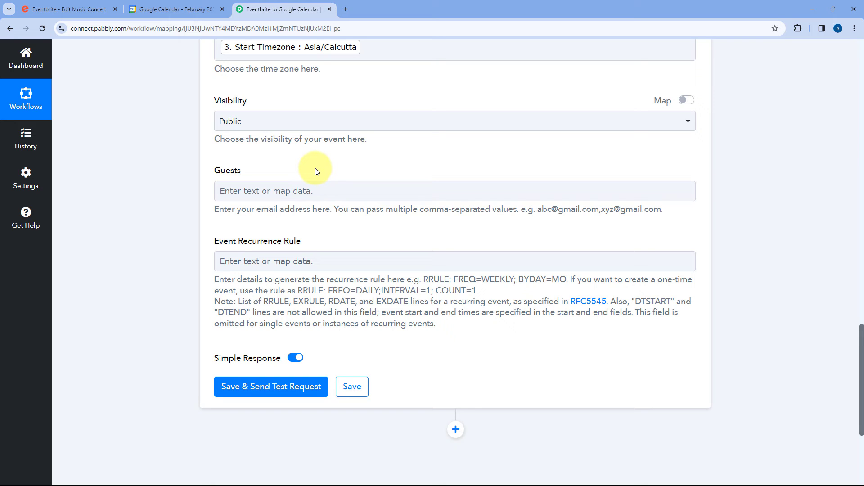
left_click(84, 3)
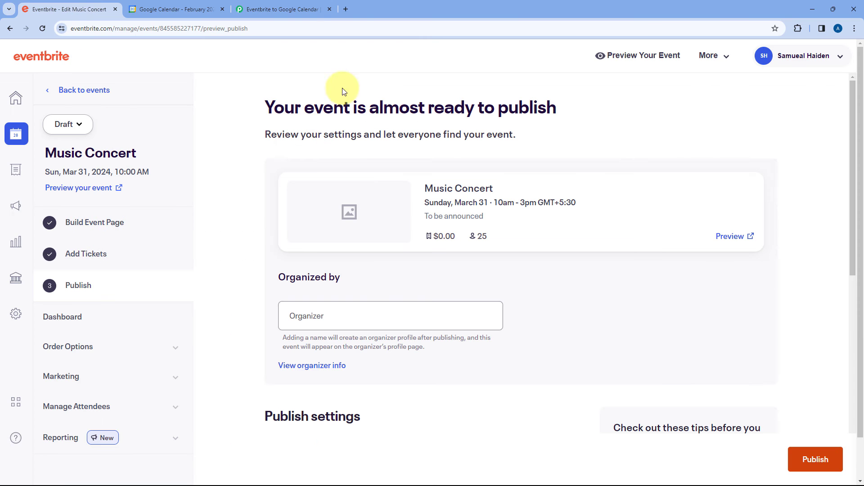
left_click(284, 8)
left_click(234, 188)
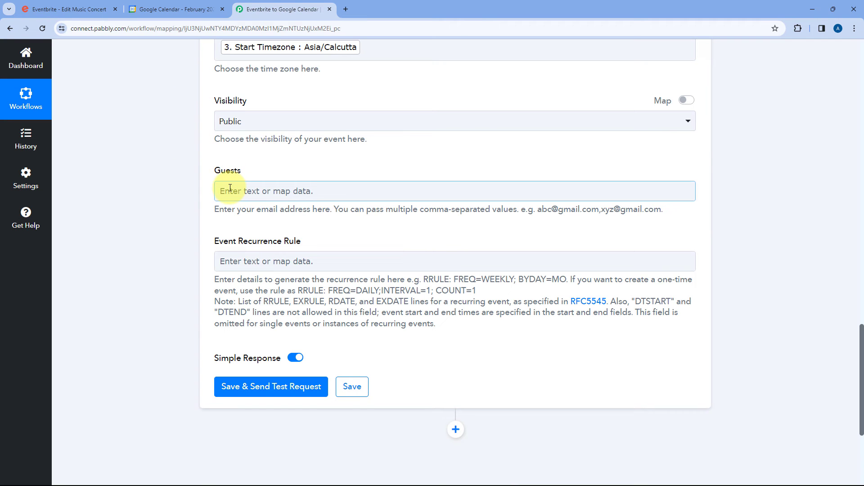
scroll(203, 176, "down", 2)
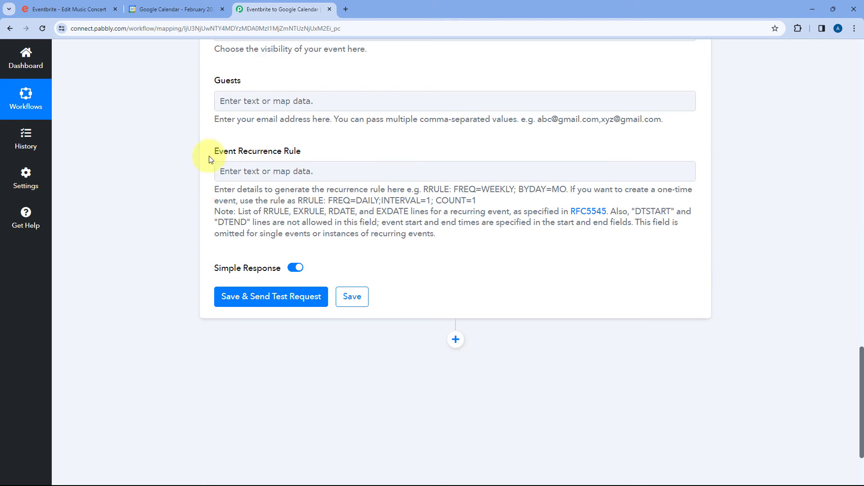
left_click_drag(212, 154, 301, 153)
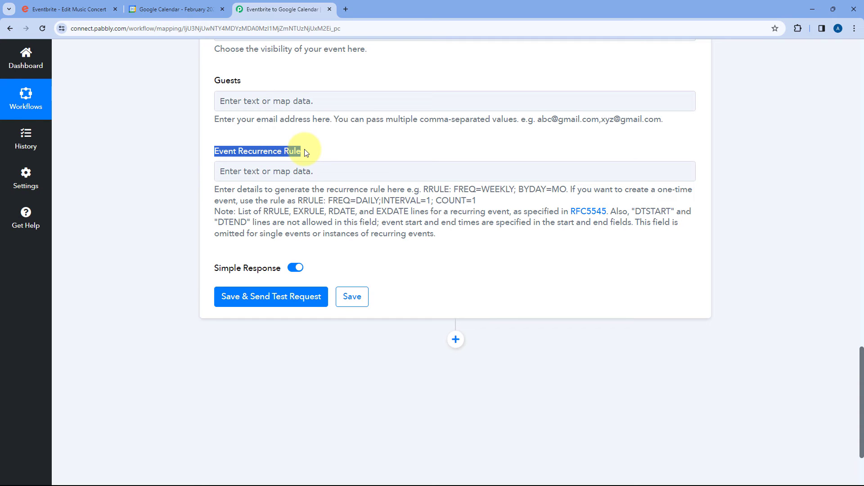
left_click(315, 155)
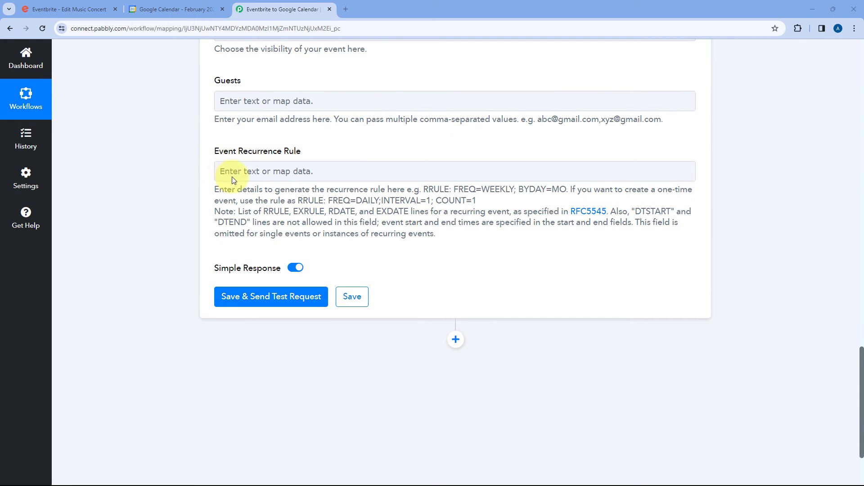
Save the Create an Event step and send its test request to Google Calendar
scroll(206, 154, "down", 1)
scroll(191, 155, "down", 1)
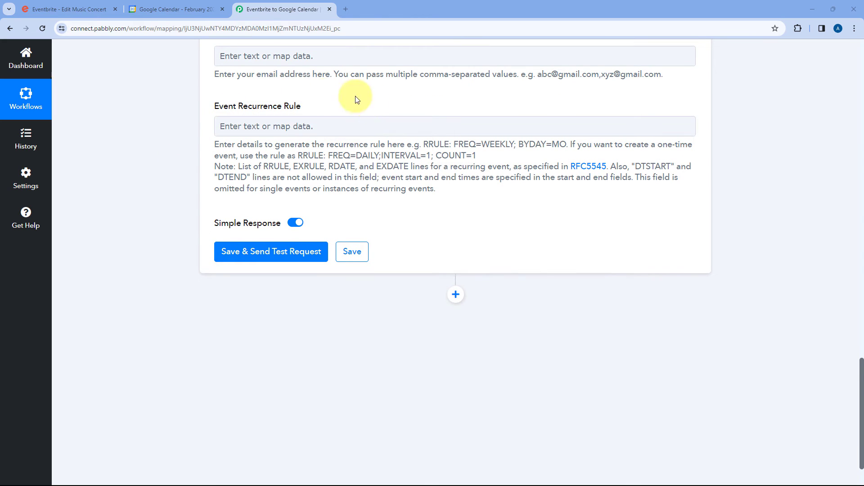
left_click(272, 251)
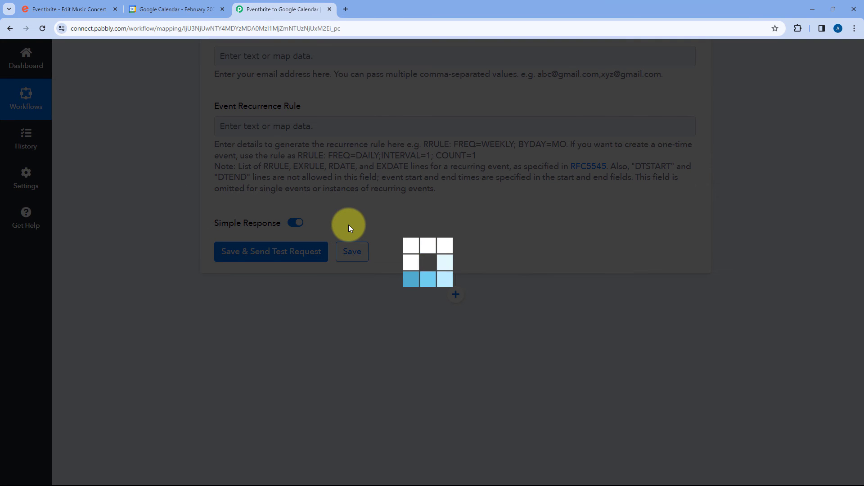
Examine the response received from the Create an Event test request, including the summary, description, organizer, start and end times
scroll(378, 202, "down", 3)
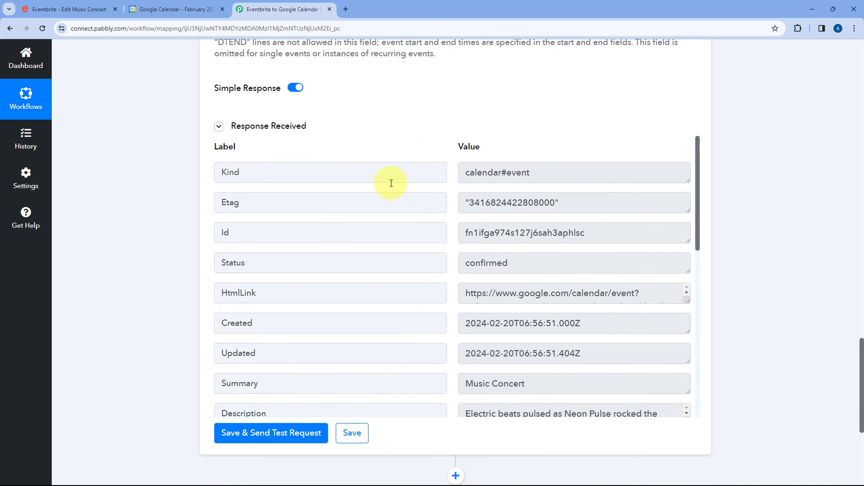
scroll(439, 252, "down", 2)
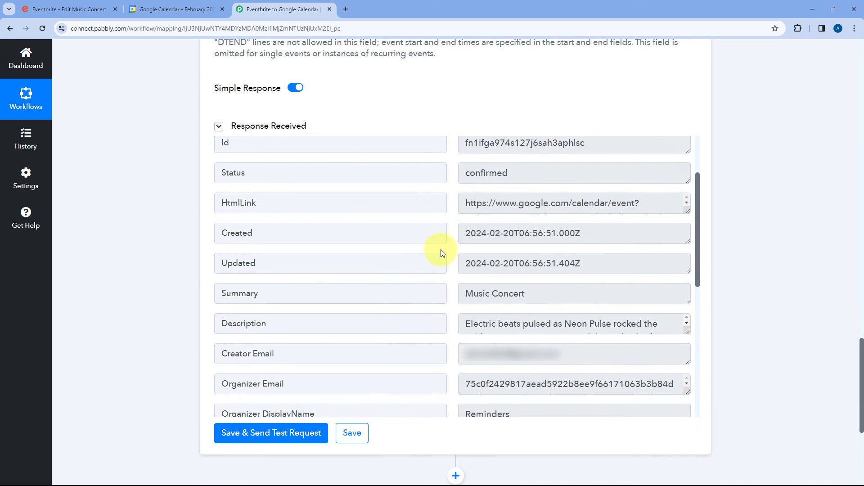
scroll(453, 250, "down", 3)
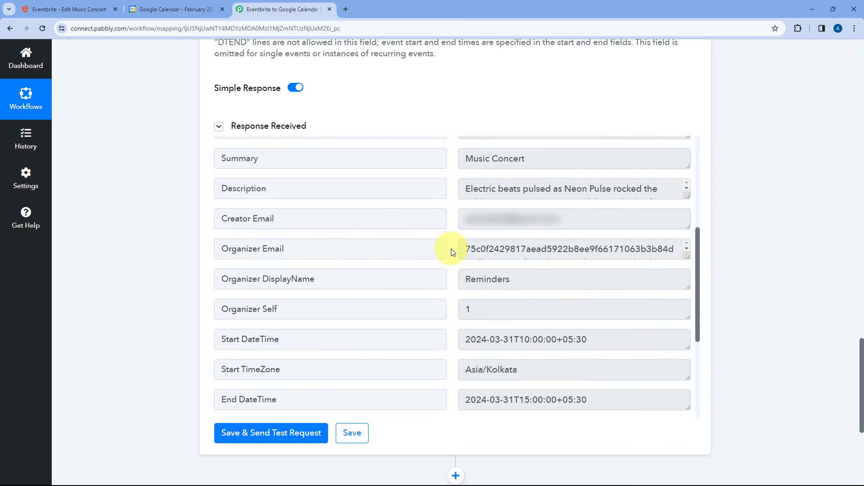
Review the mapped fields of the Google Calendar step, collapse it, and look over the workflow's four steps
scroll(450, 247, "up", 8)
scroll(409, 174, "up", 10)
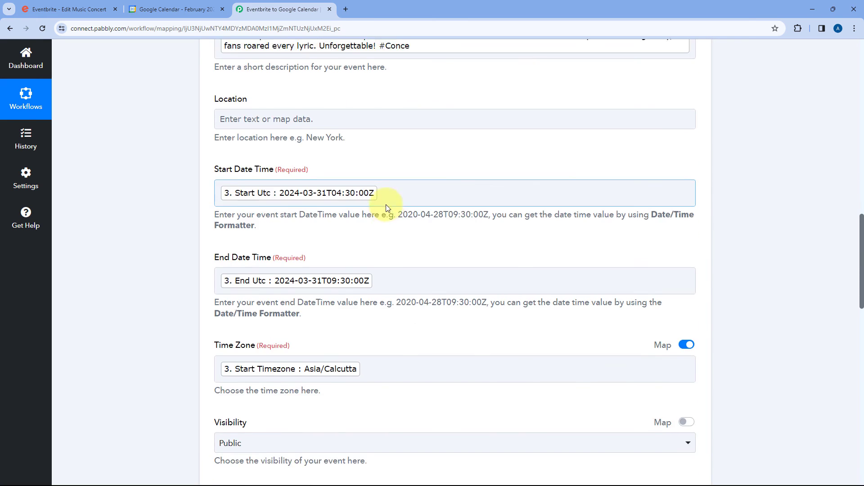
scroll(383, 216, "up", 5)
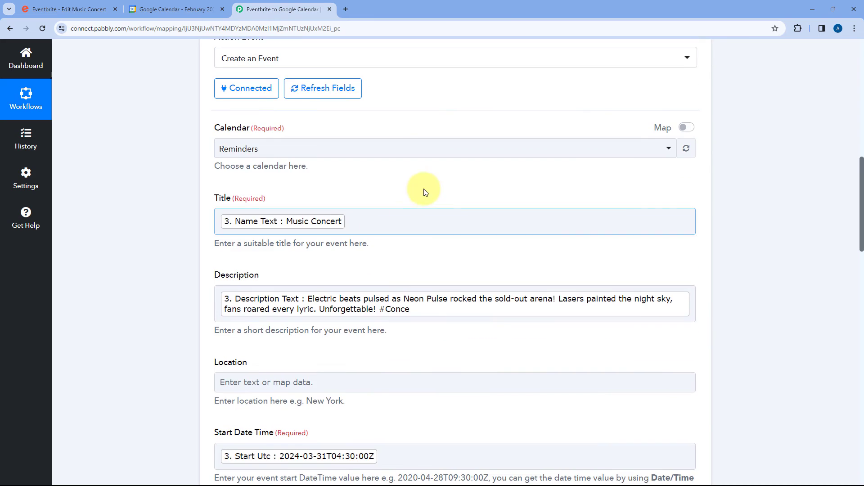
left_click(375, 141)
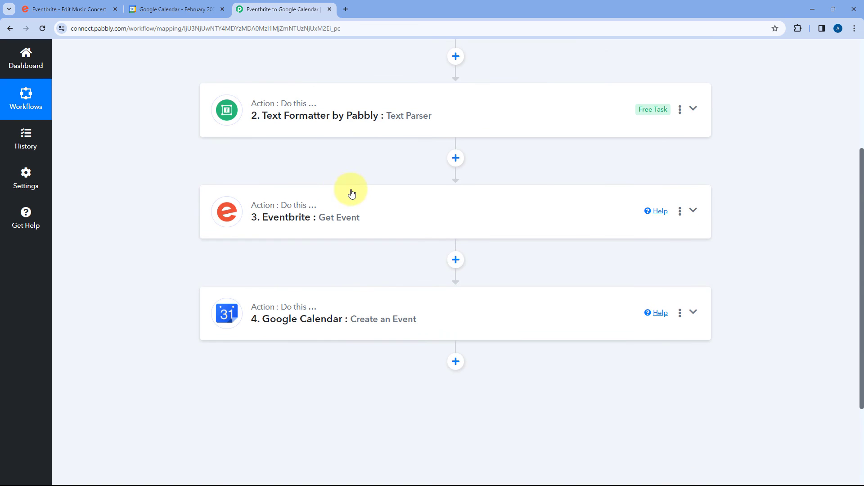
scroll(315, 198, "up", 3)
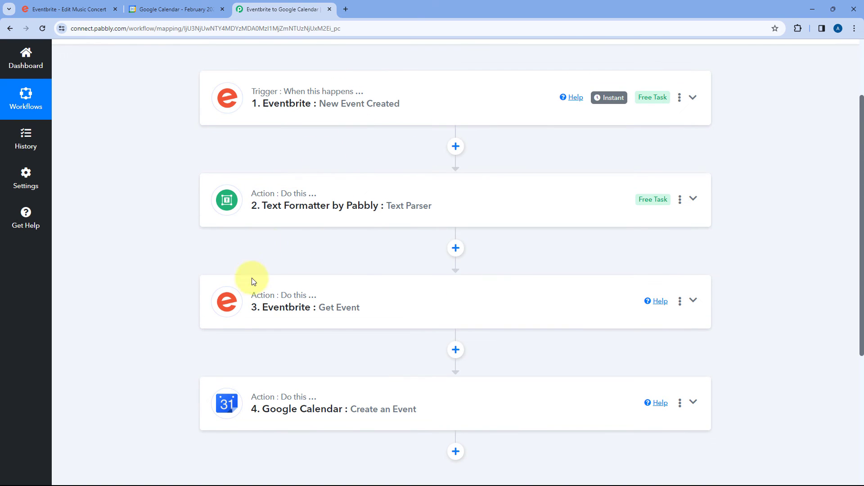
scroll(322, 254, "down", 3)
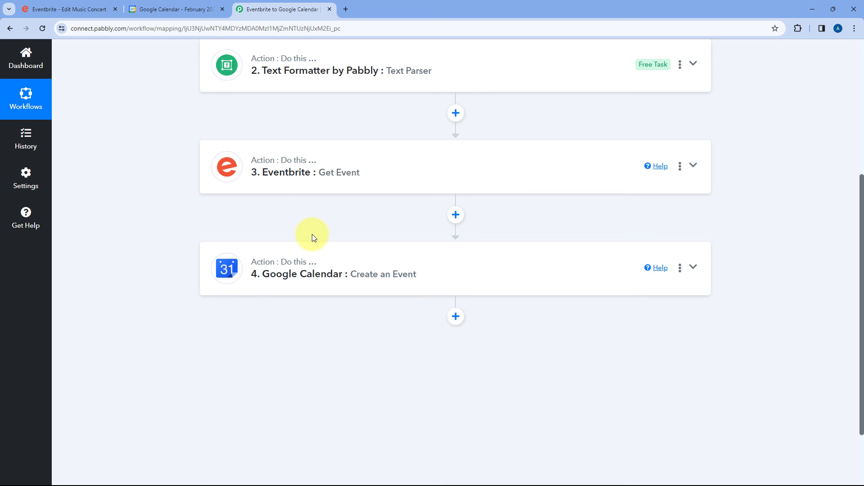
Switch to Google Calendar, show March 2024, and open the Music Concert event on March 31 to check its title
left_click(167, 6)
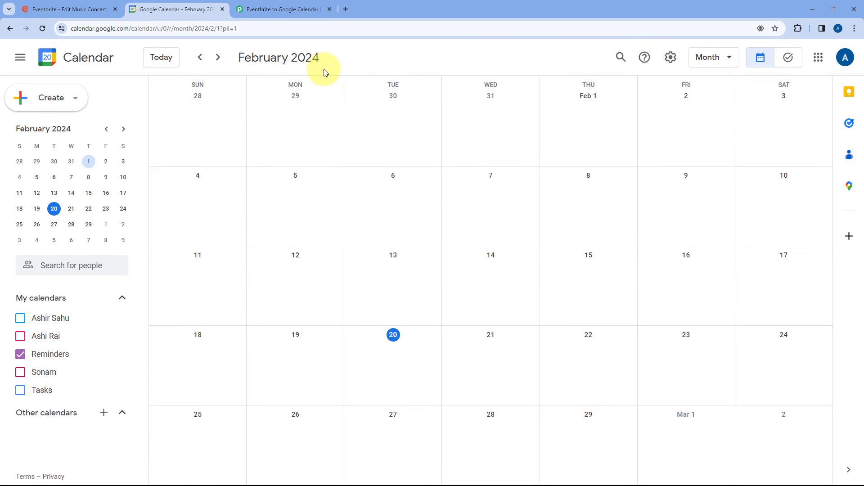
left_click(218, 57)
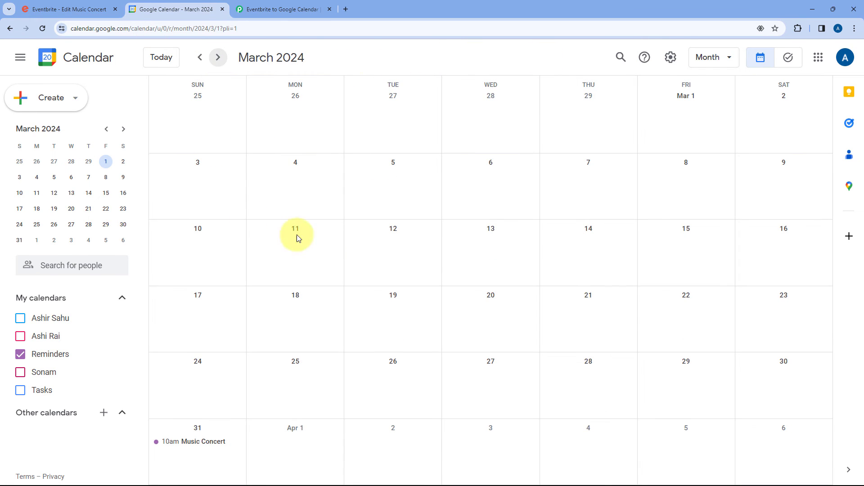
left_click(200, 446)
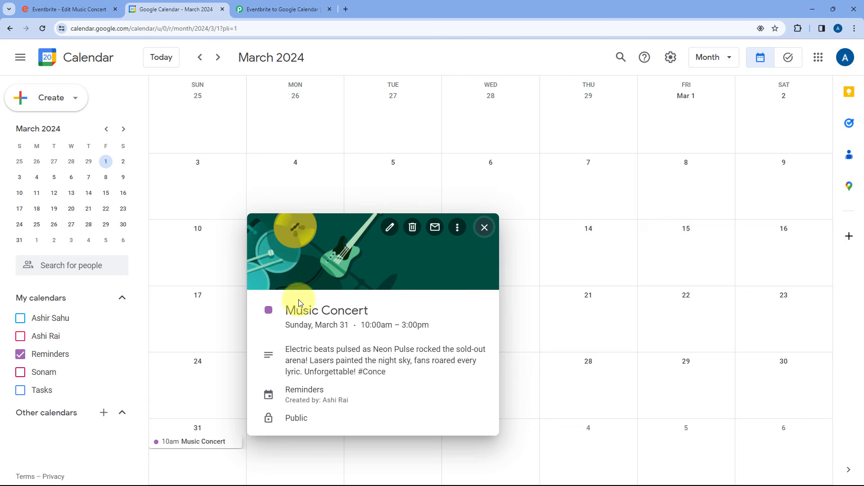
left_click_drag(279, 308, 378, 309)
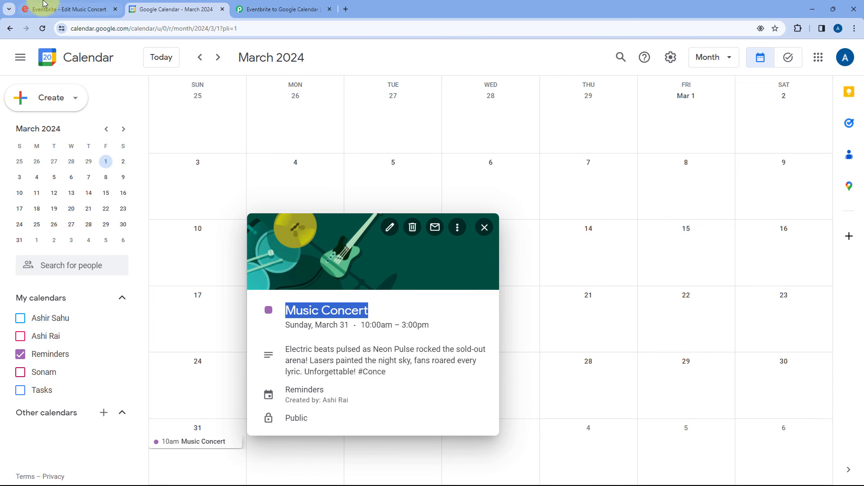
Compare the Music Concert event in Eventbrite with its Google Calendar entry
left_click(63, 9)
left_click_drag(492, 188, 424, 188)
left_click(286, 9)
left_click(175, 9)
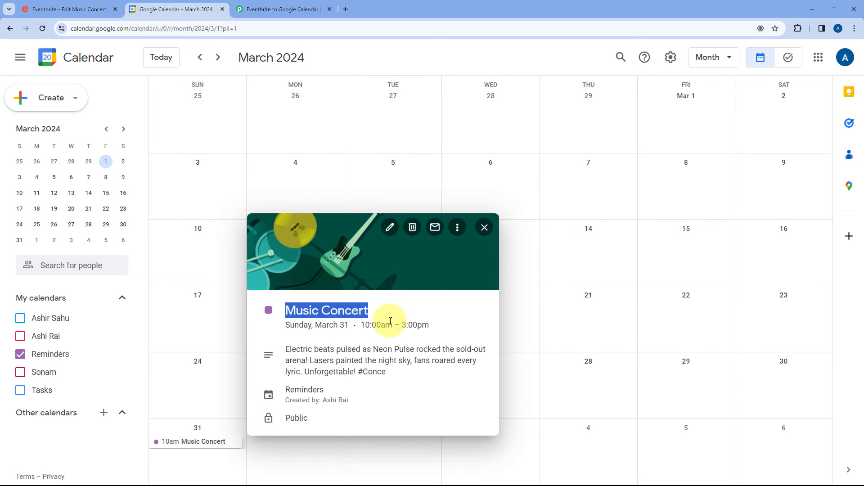
Check the Music Concert entry's description in Google Calendar, reopen its details, and return to the start of the Pabbly Connect workflow
left_click_drag(288, 349, 391, 375)
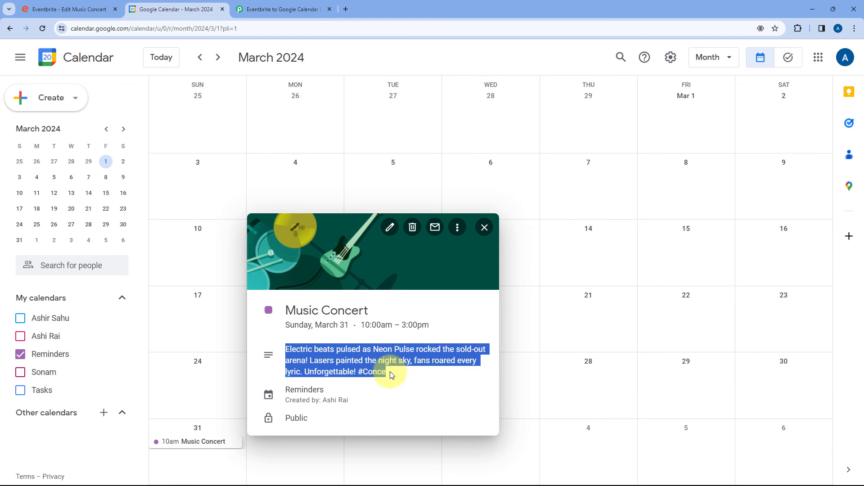
left_click(207, 441)
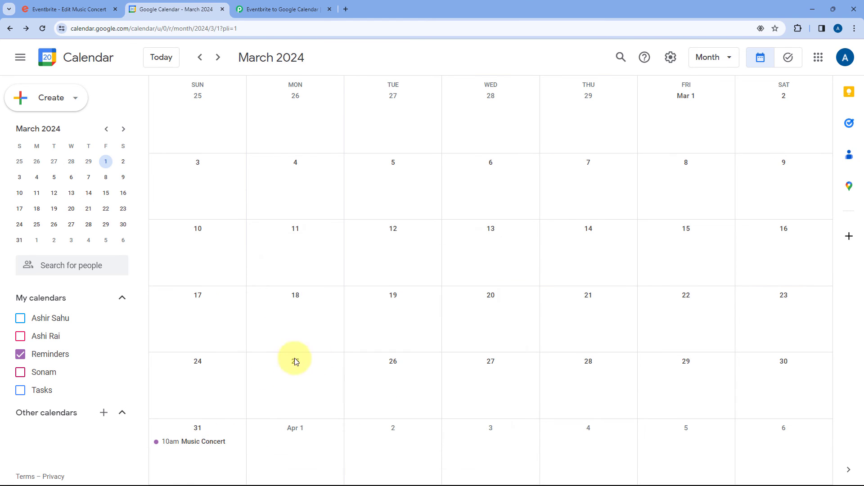
left_click(206, 444)
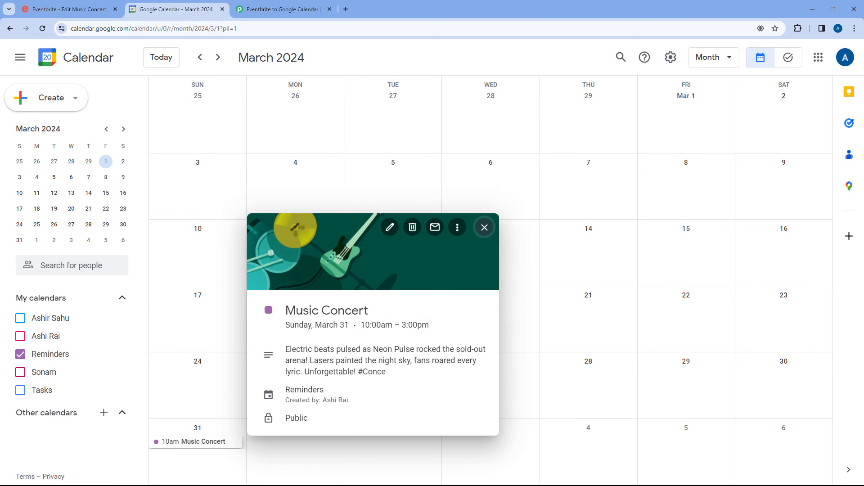
left_click(279, 9)
scroll(481, 135, "up", 3)
scroll(487, 163, "up", 1)
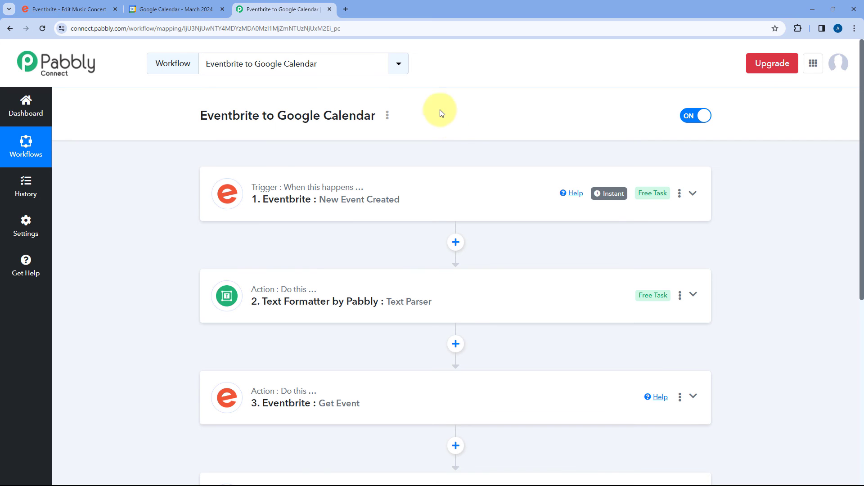
Switch to Eventbrite, go to the organization's events, and start creating a new event
left_click(72, 9)
left_click(15, 135)
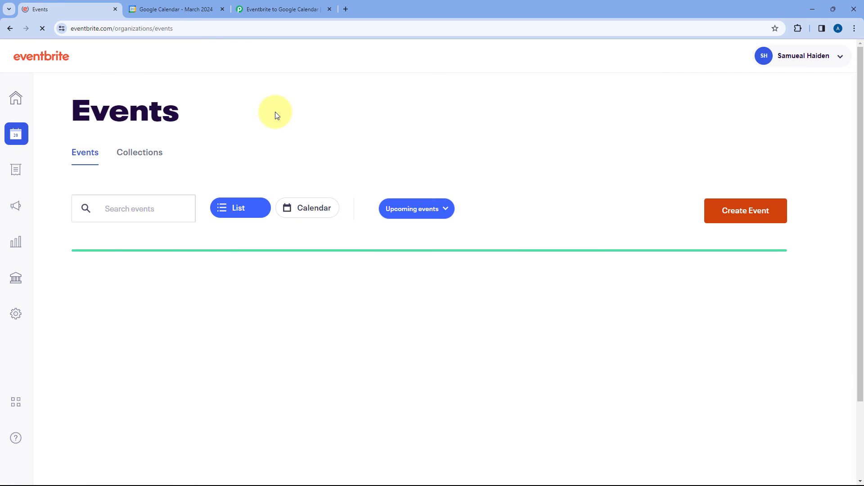
left_click(744, 211)
left_click(352, 284)
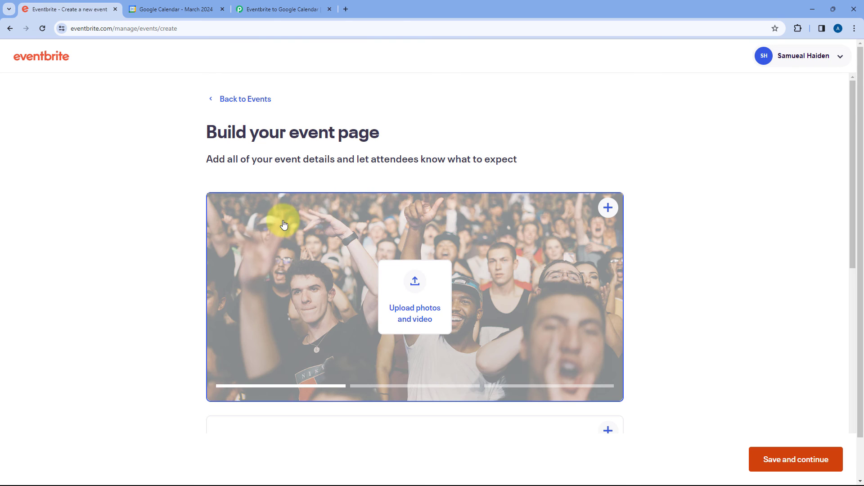
Fill in the event overview with the title "Test Event" and the summary "We are testing this automation."
scroll(284, 224, "down", 7)
left_click(336, 132)
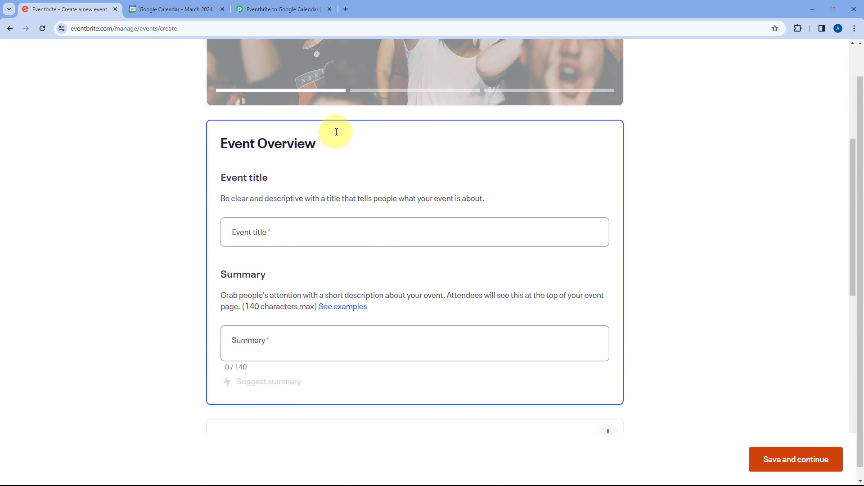
left_click(253, 237)
type("Tes")
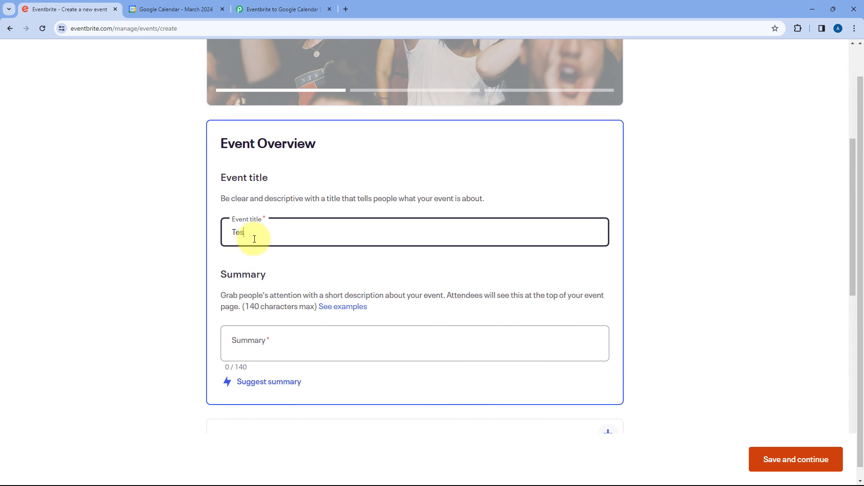
type("t Event")
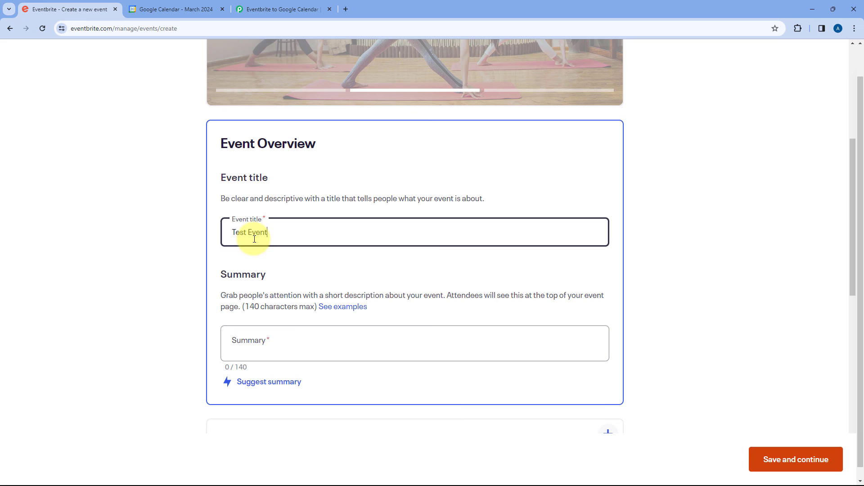
left_click(286, 346)
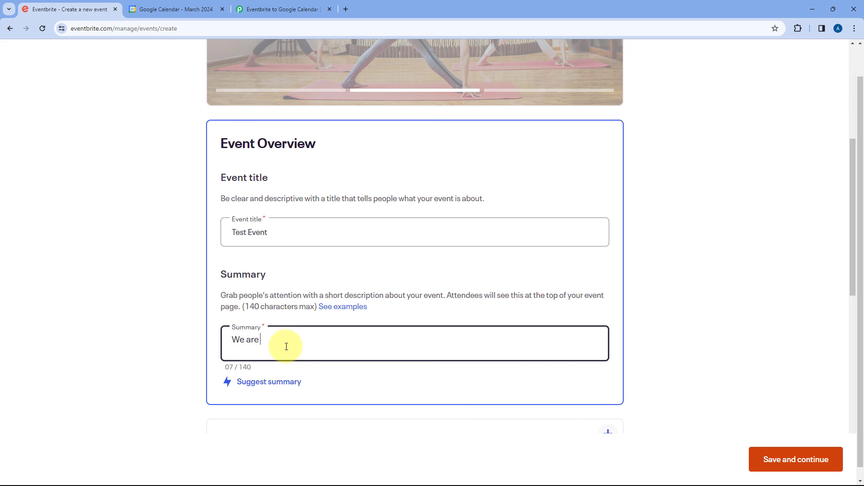
type("We are testing thi")
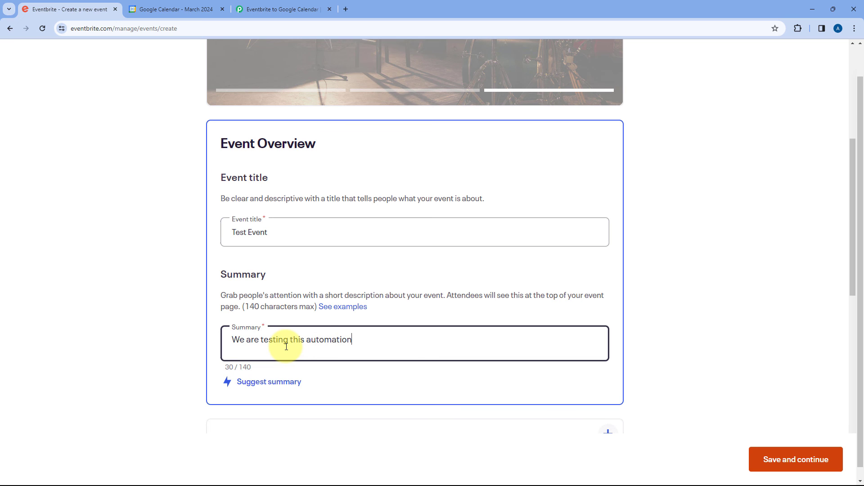
type("s automation.")
Set the event's date to 22/02/2024 and its end time to 18:00
left_click(266, 391)
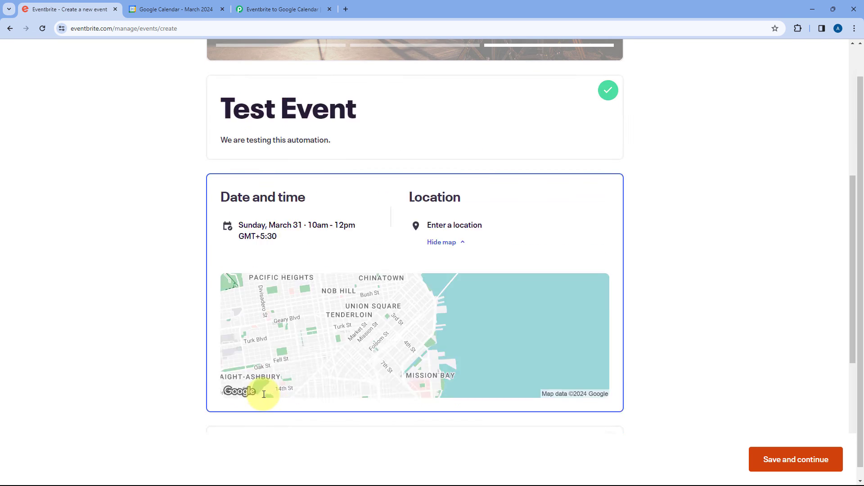
left_click(290, 101)
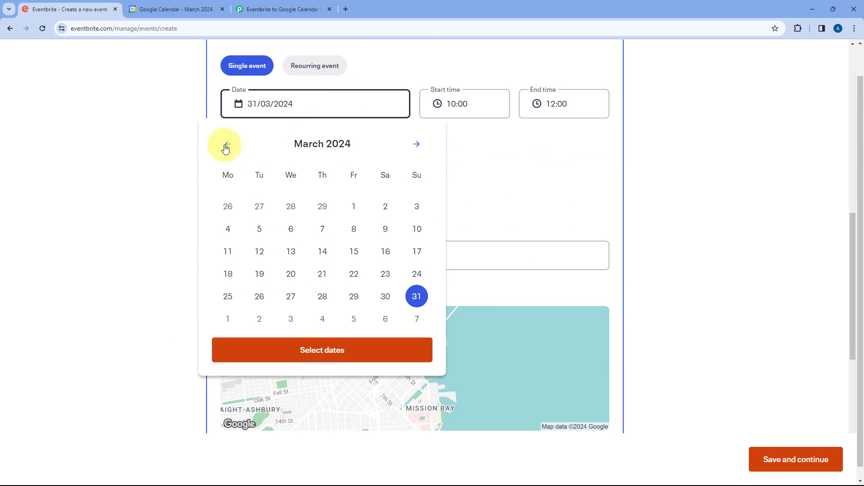
left_click(226, 145)
left_click(322, 274)
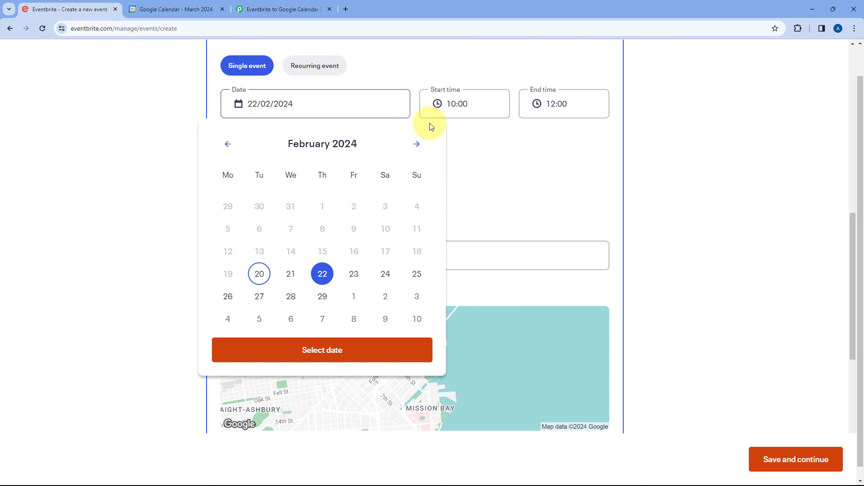
left_click(495, 118)
left_click(556, 104)
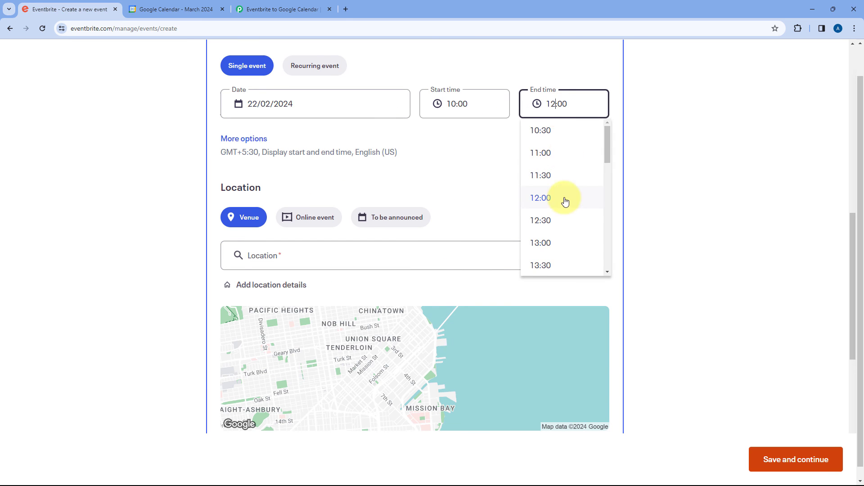
scroll(564, 204, "down", 4)
scroll(563, 189, "down", 1)
left_click(547, 197)
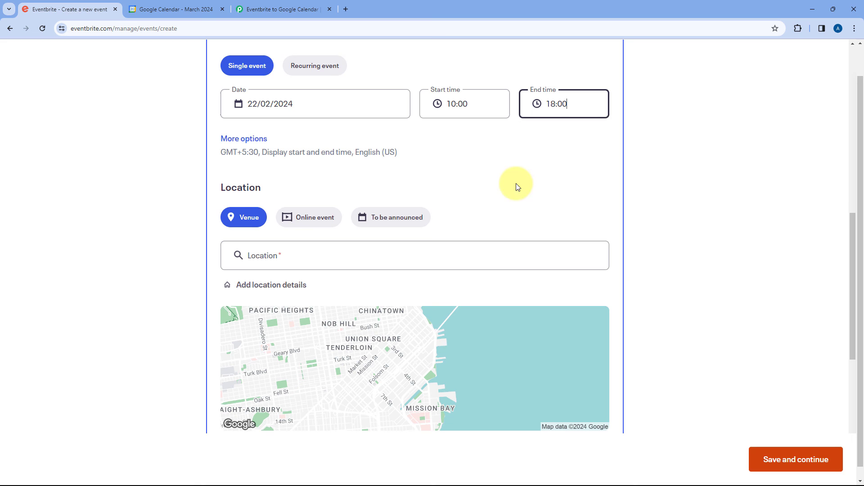
Set the location to To be announced, save the event page, and continue with a capacity of up to 25 tickets
left_click(409, 218)
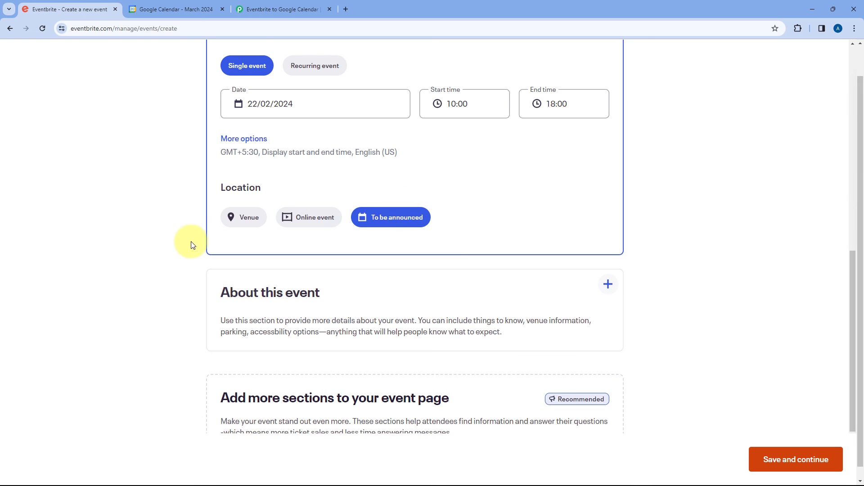
scroll(193, 241, "down", 2)
left_click(765, 458)
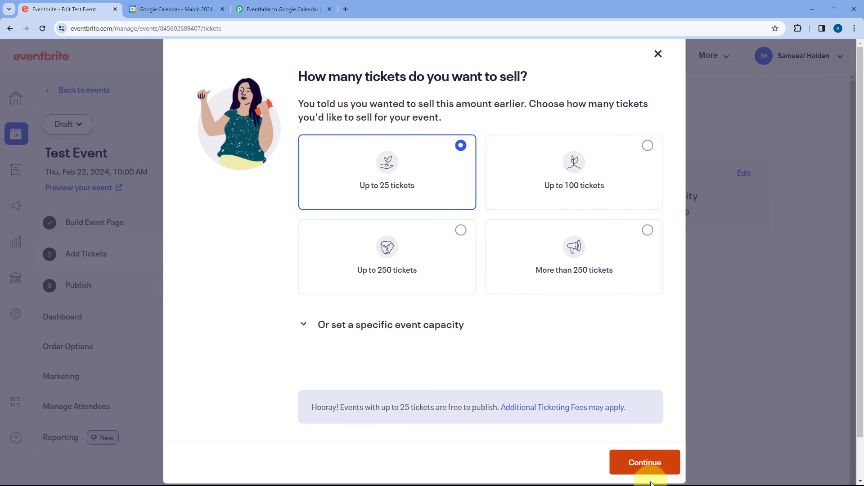
left_click(648, 464)
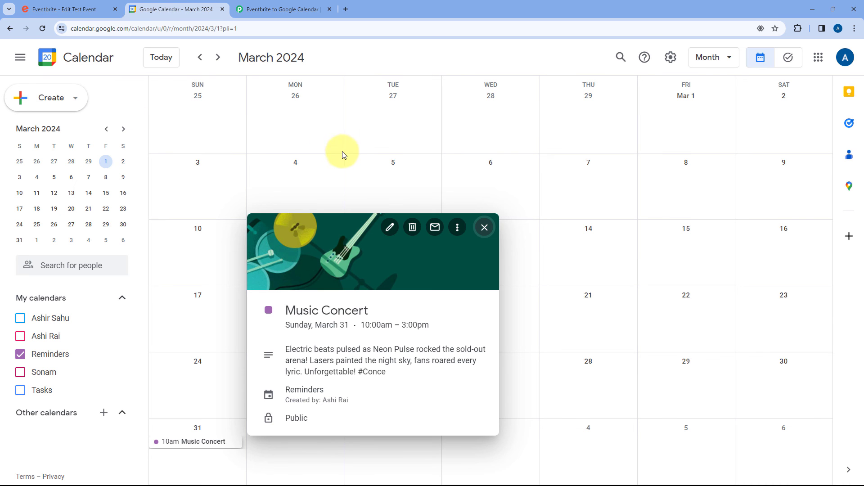
Show February 2024 in Google Calendar and compare the Test Event entry on February 22 with the Eventbrite draft
key("Escape")
left_click(201, 57)
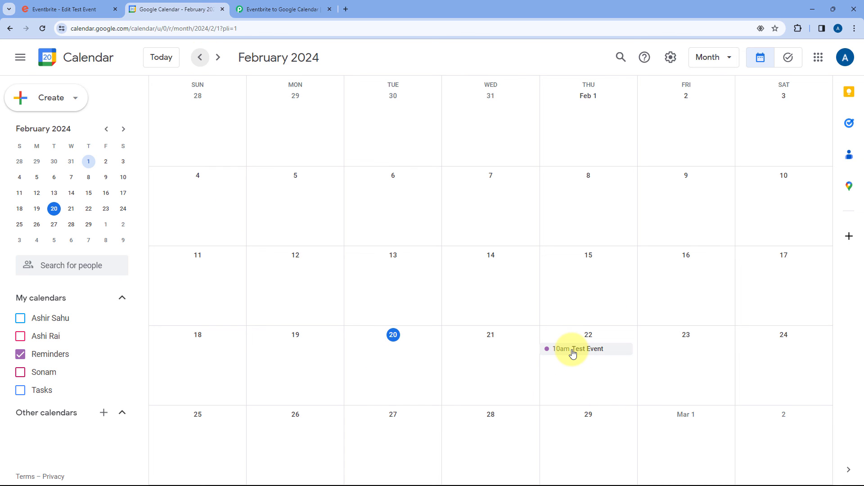
left_click(105, 9)
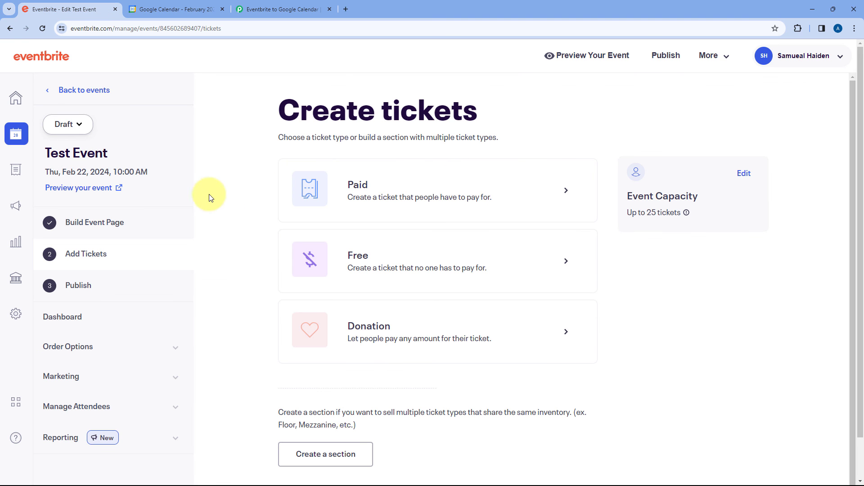
left_click(169, 9)
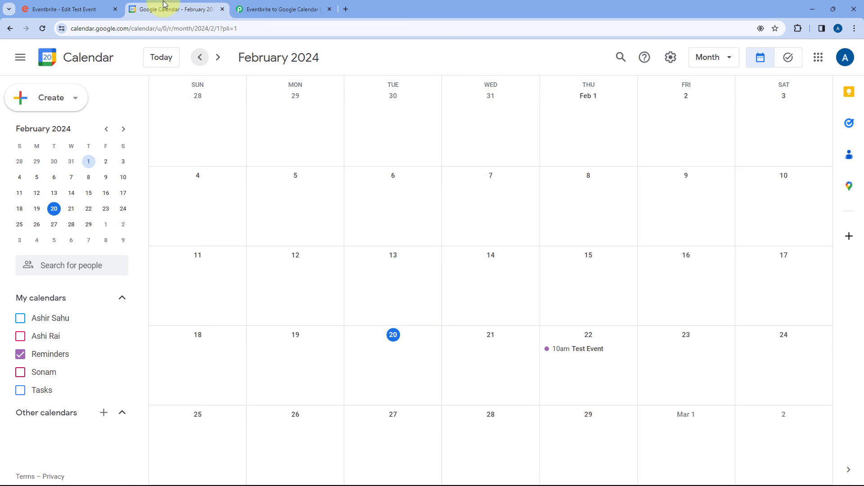
Check the Test Event entry's title and description in Google Calendar, close its details, and return to the Pabbly Connect workflow
left_click(583, 351)
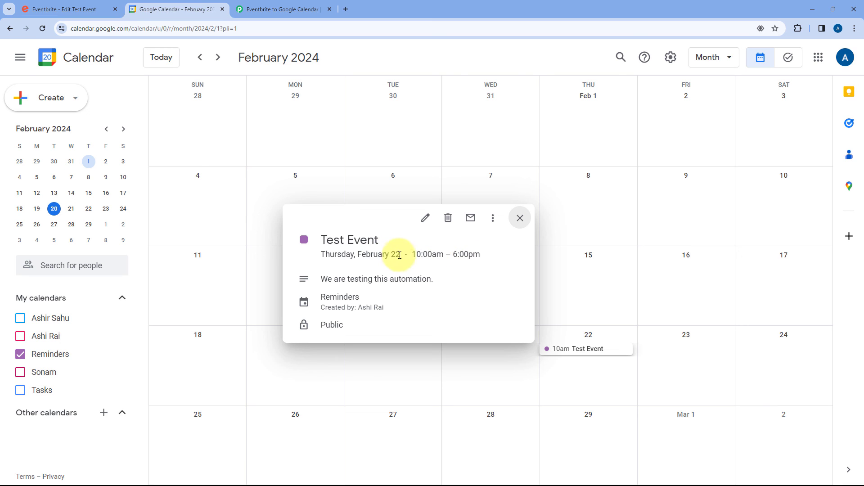
left_click_drag(386, 247, 319, 239)
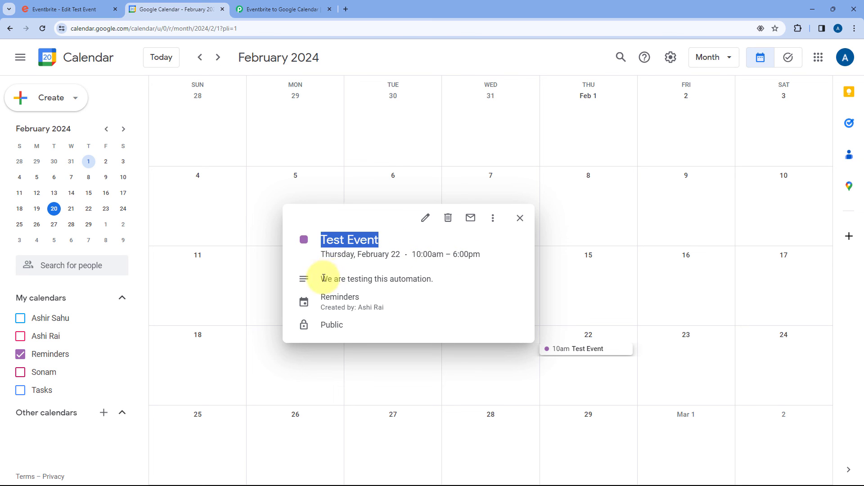
left_click_drag(321, 279, 441, 283)
left_click(574, 364)
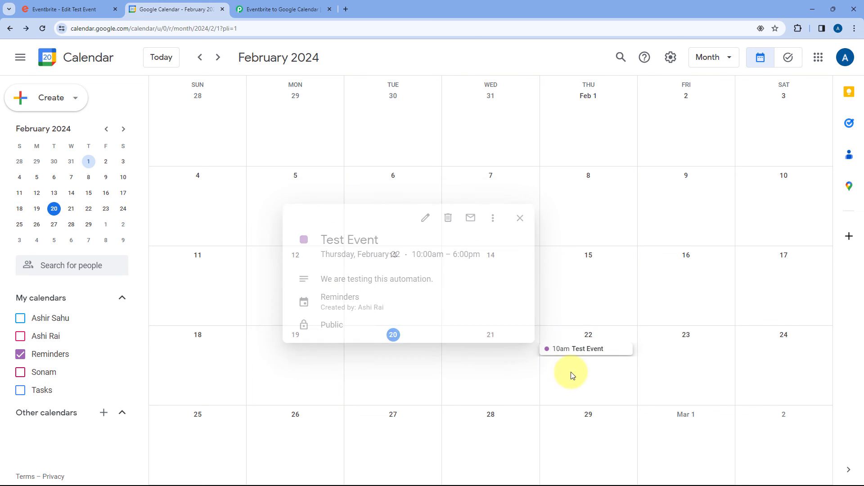
left_click(293, 5)
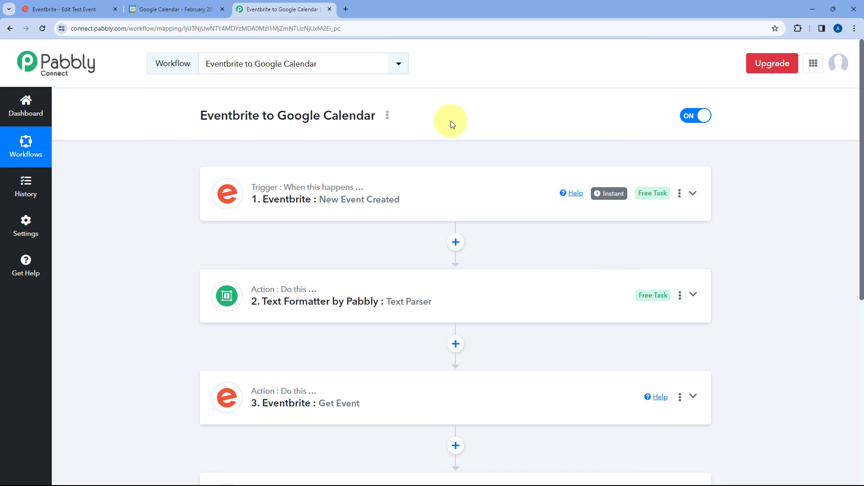